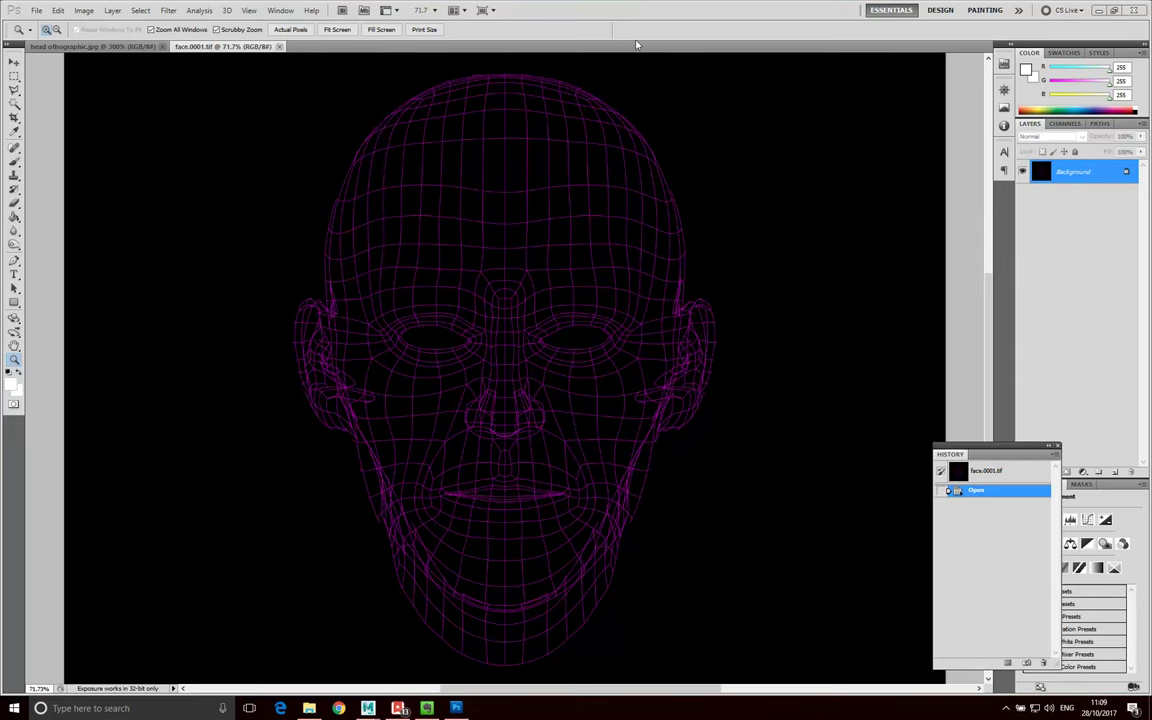
Switch to the head othographic.jpg document and zoom out until the front and side head views fill the screen
left_click(140, 46)
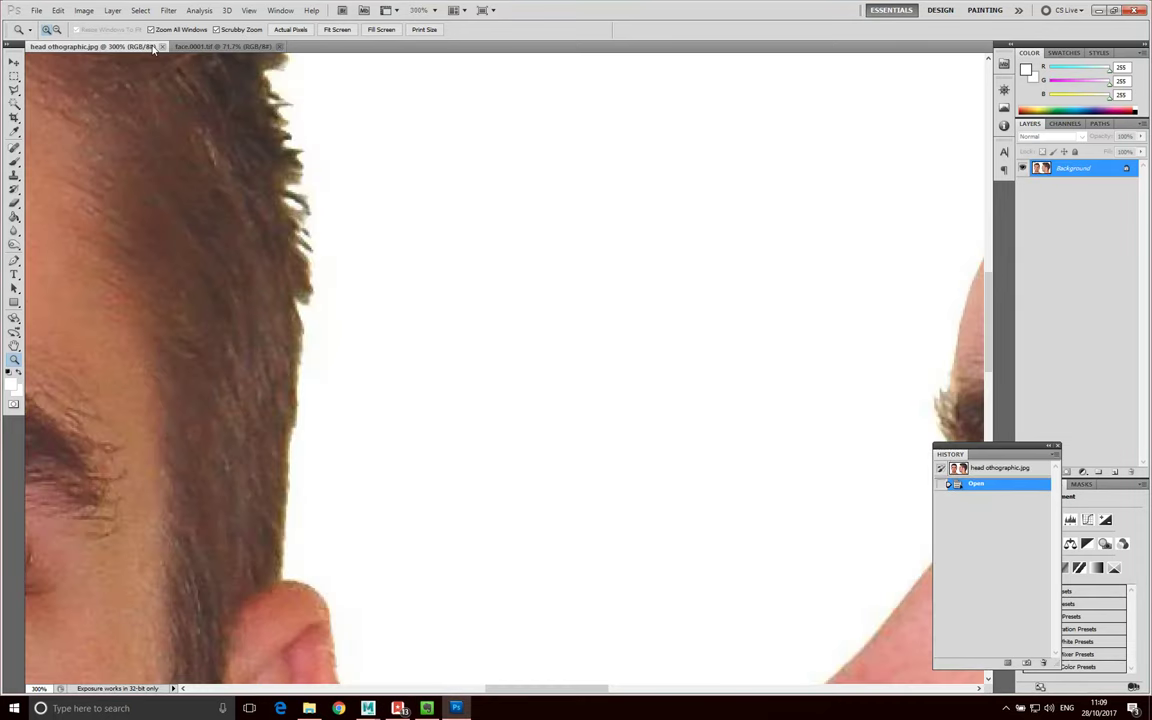
left_click(392, 32)
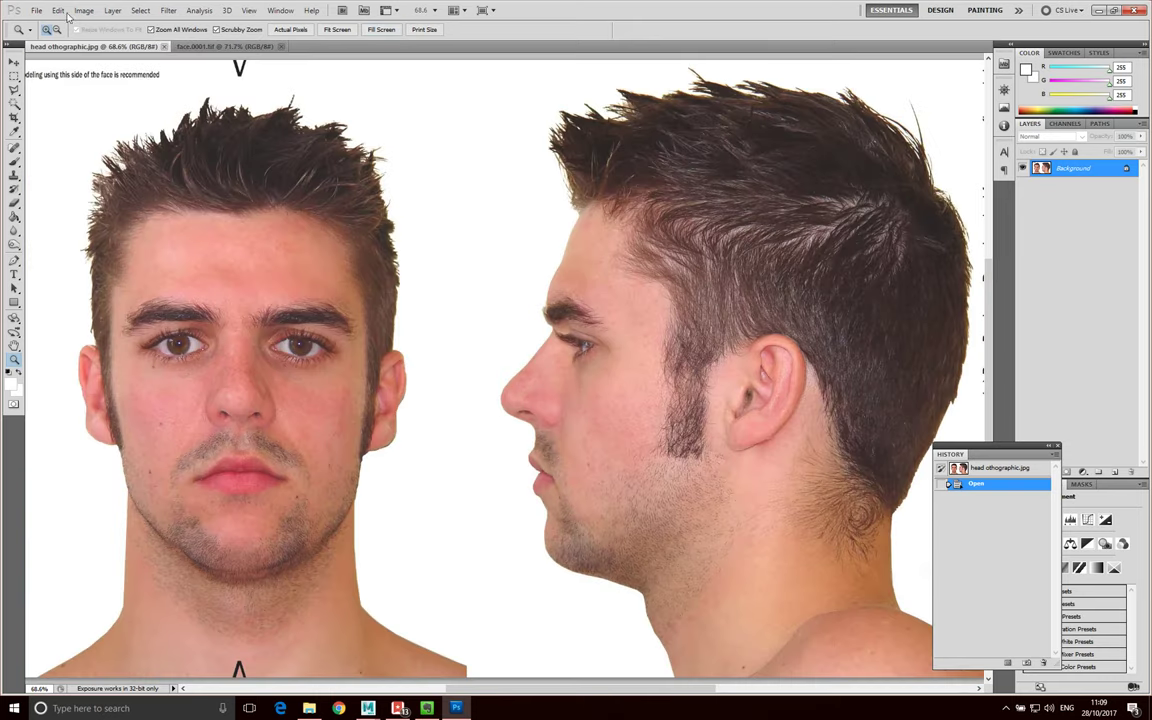
left_click(14, 90)
left_click(51, 179)
left_click(108, 112)
left_click(199, 86)
left_click(340, 86)
left_click(475, 139)
left_click(460, 485)
left_click(513, 645)
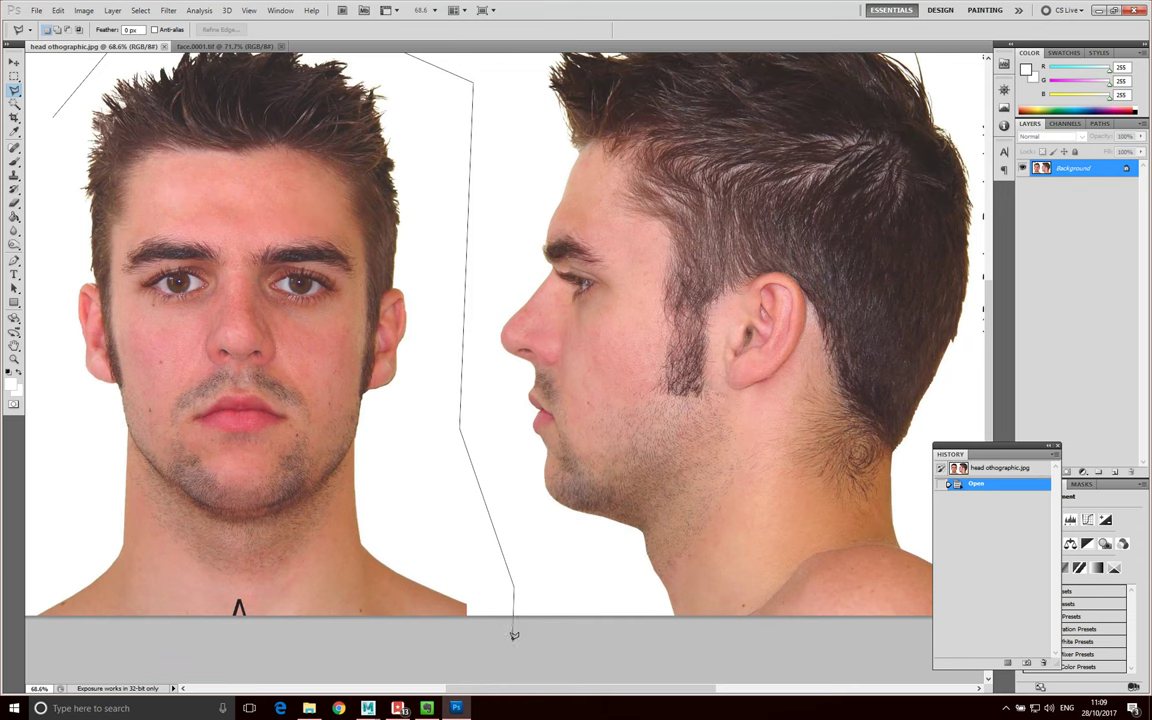
key("Escape")
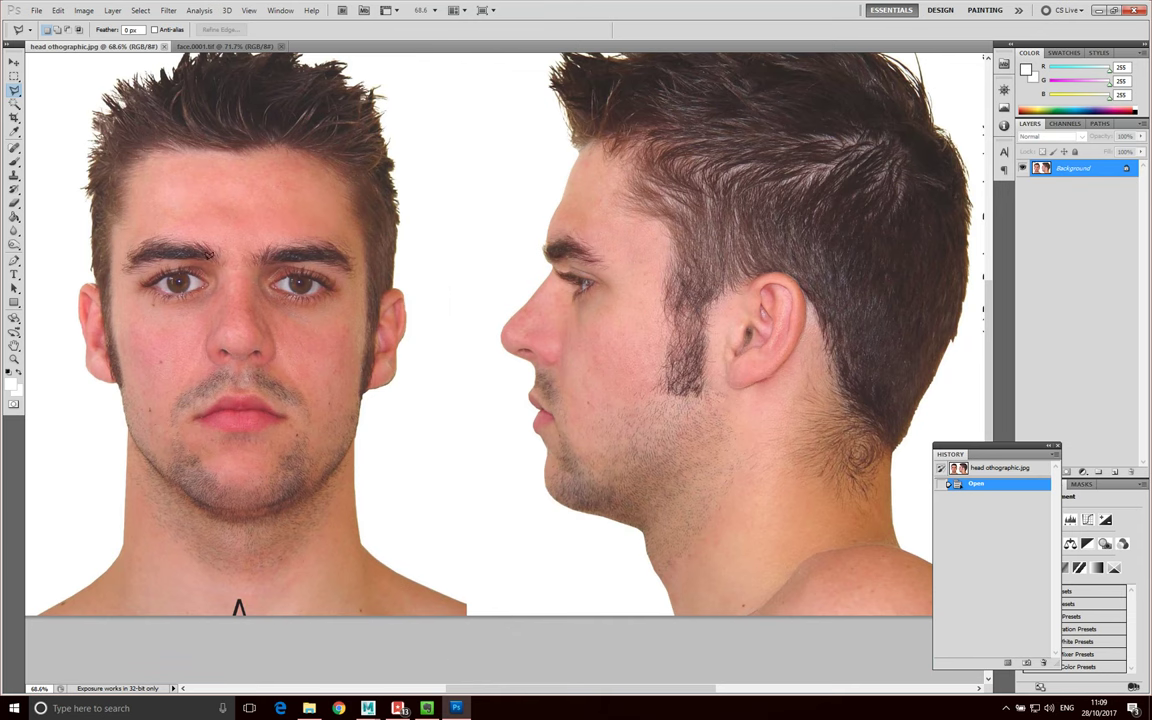
Outline the front-view head, neck and shoulders with a closed Polygonal Lasso selection, leaving a loose white margin around them
scroll(208, 256, "up", 2)
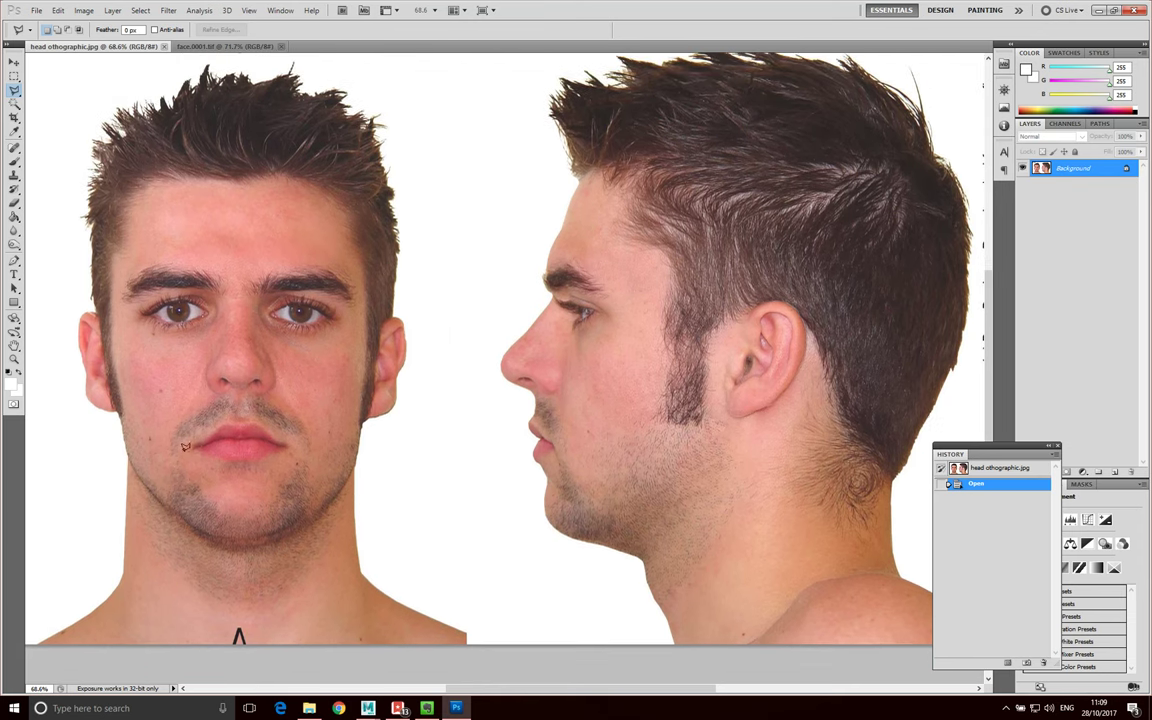
left_click_drag(496, 689, 470, 690)
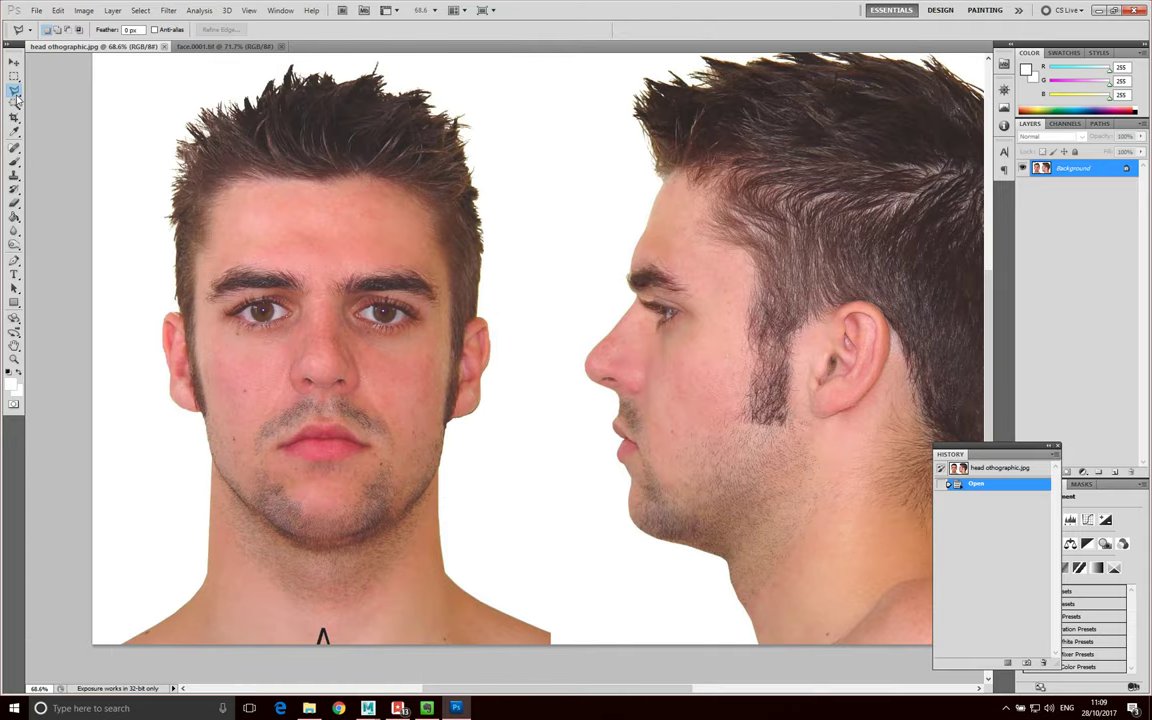
right_click(17, 93)
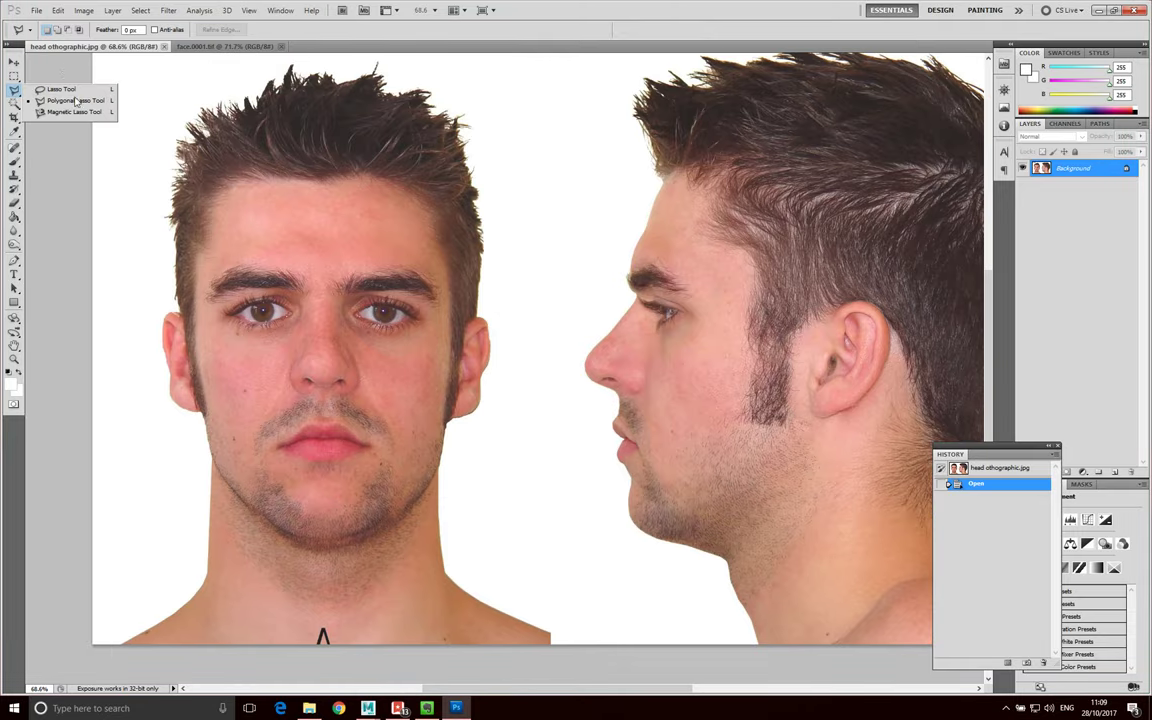
left_click(14, 76)
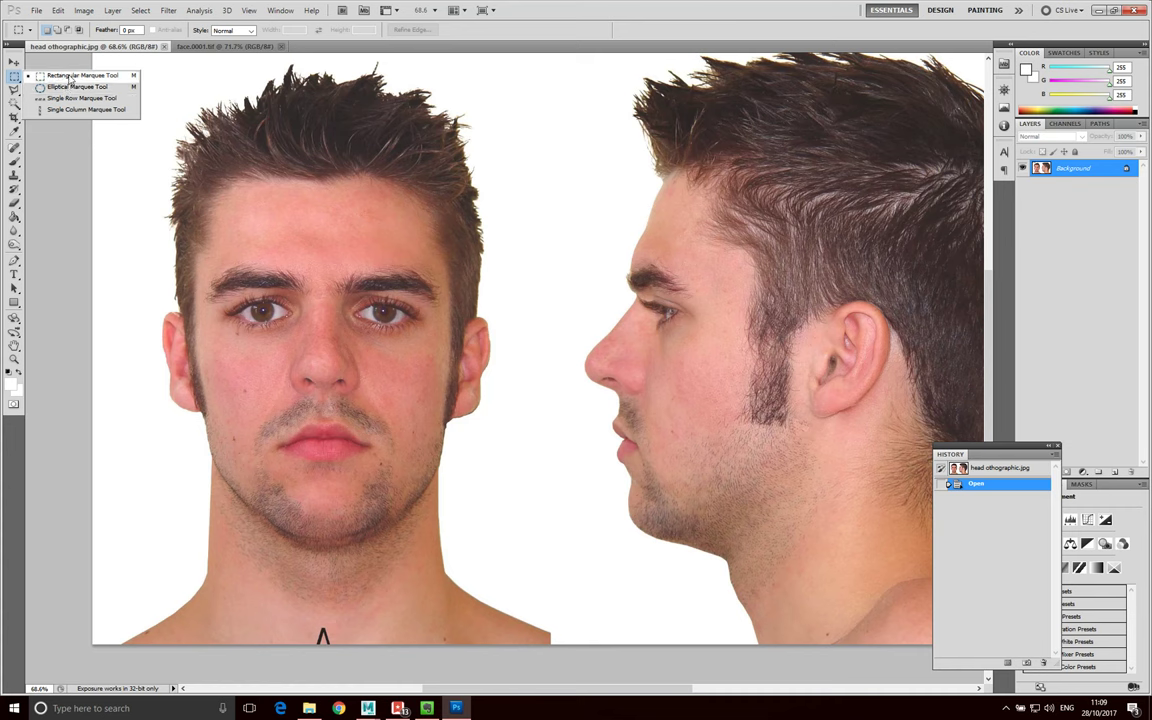
left_click(14, 90)
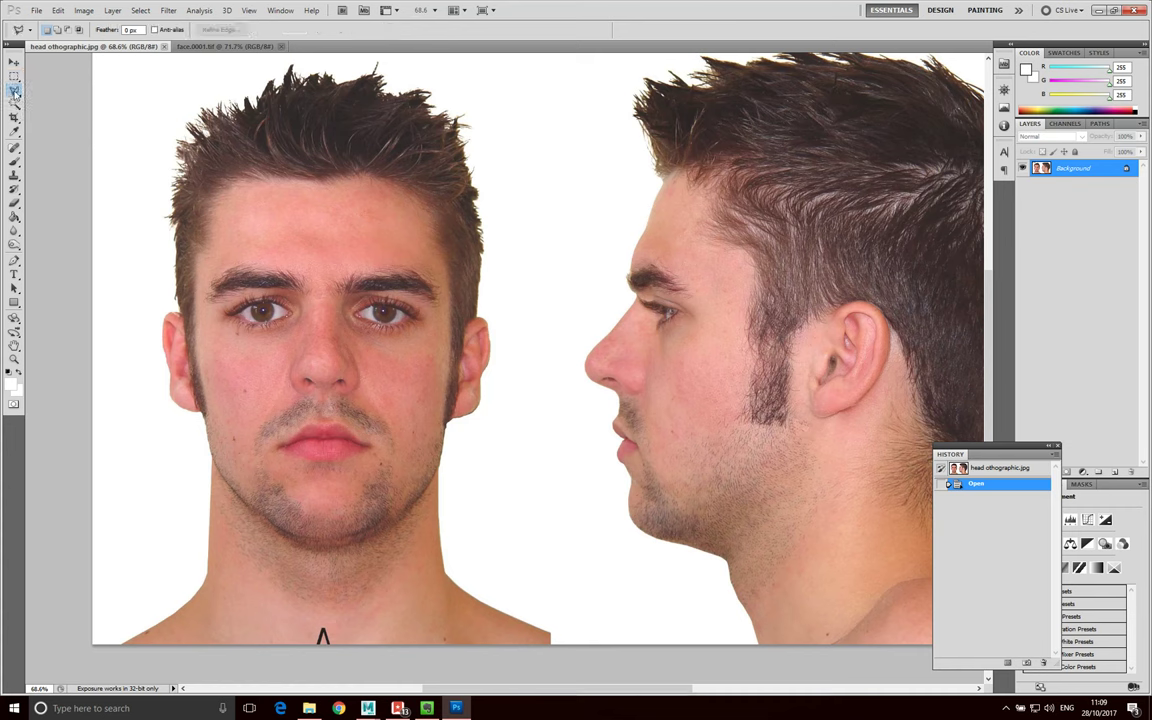
left_click(14, 90)
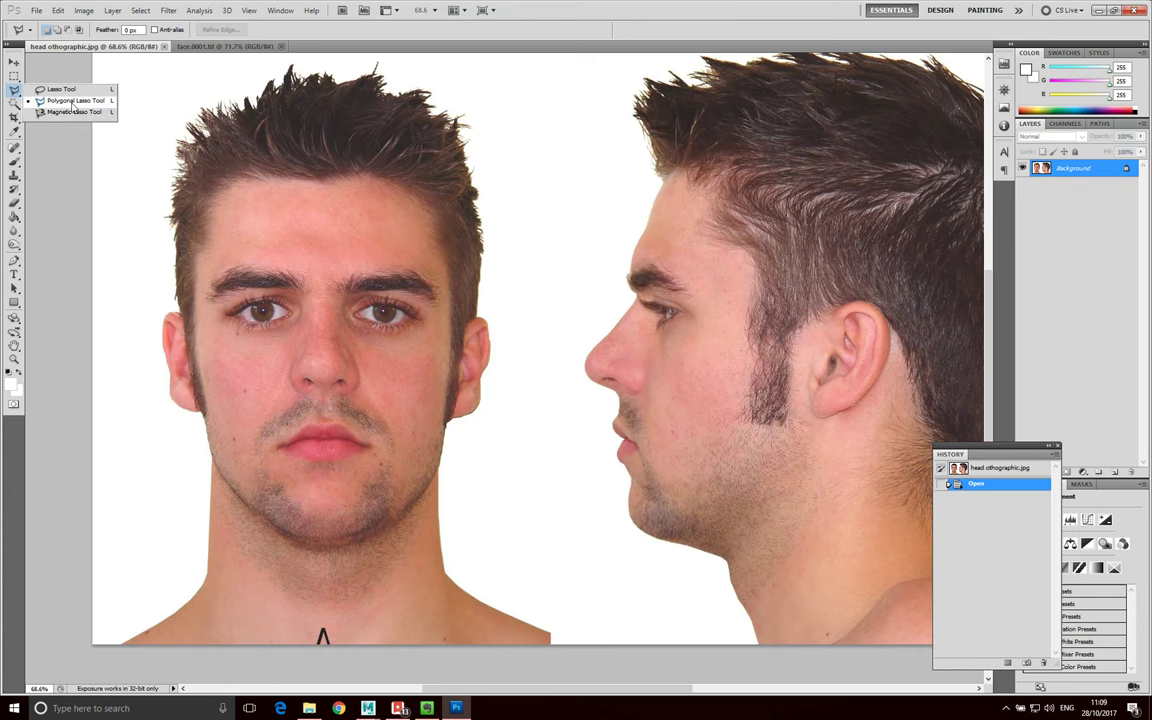
left_click(74, 101)
scroll(140, 136, "up", 1)
left_click(148, 149)
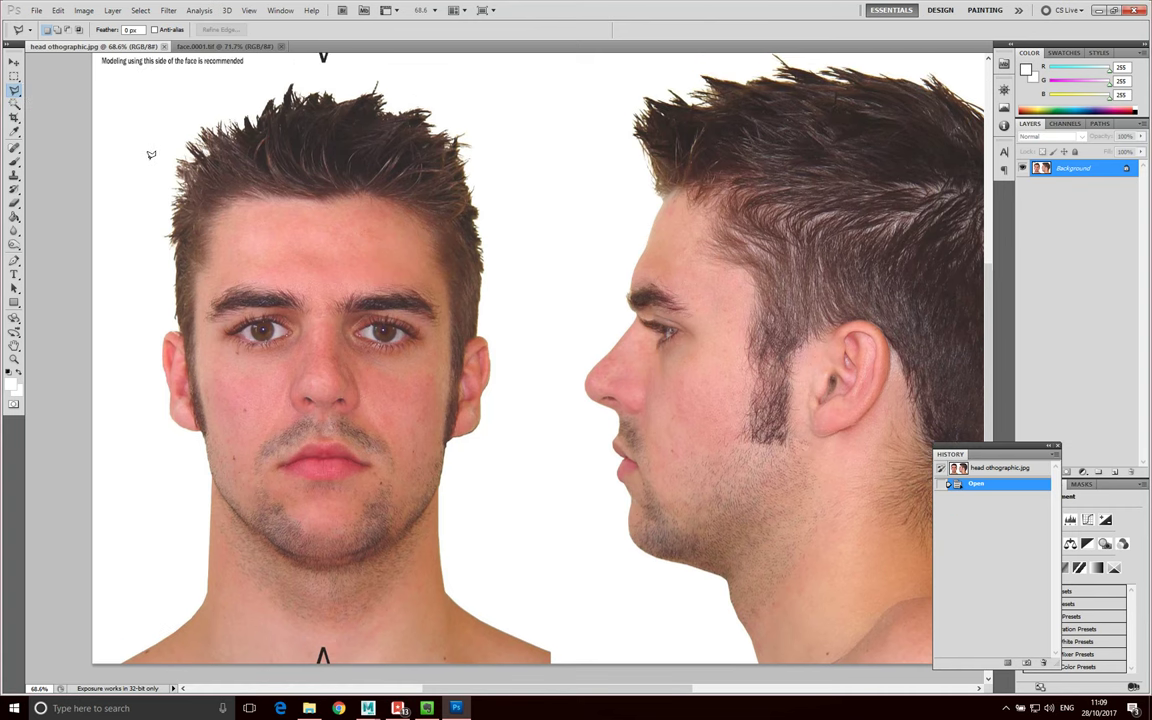
left_click(190, 107)
left_click(270, 77)
left_click(344, 74)
left_click(493, 90)
left_click(522, 240)
left_click(526, 423)
left_click(573, 603)
left_click(600, 660)
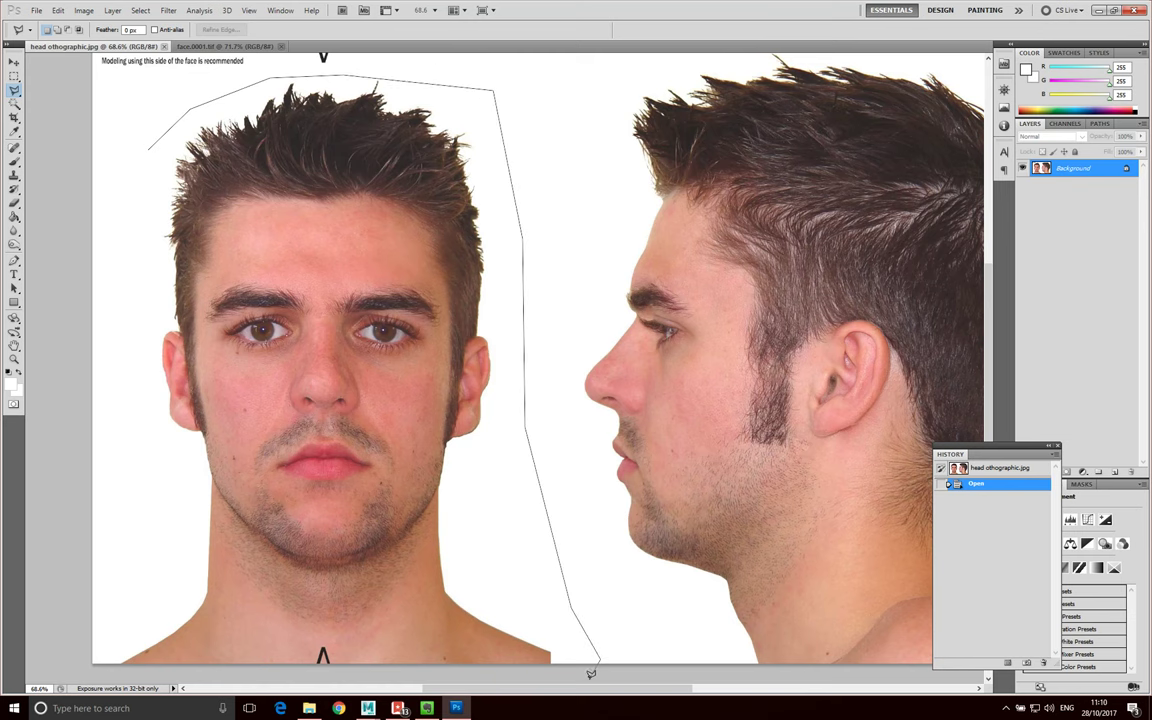
left_click(591, 674)
left_click(105, 660)
left_click(64, 629)
left_click(133, 582)
left_click(192, 465)
left_click(136, 312)
left_click(152, 236)
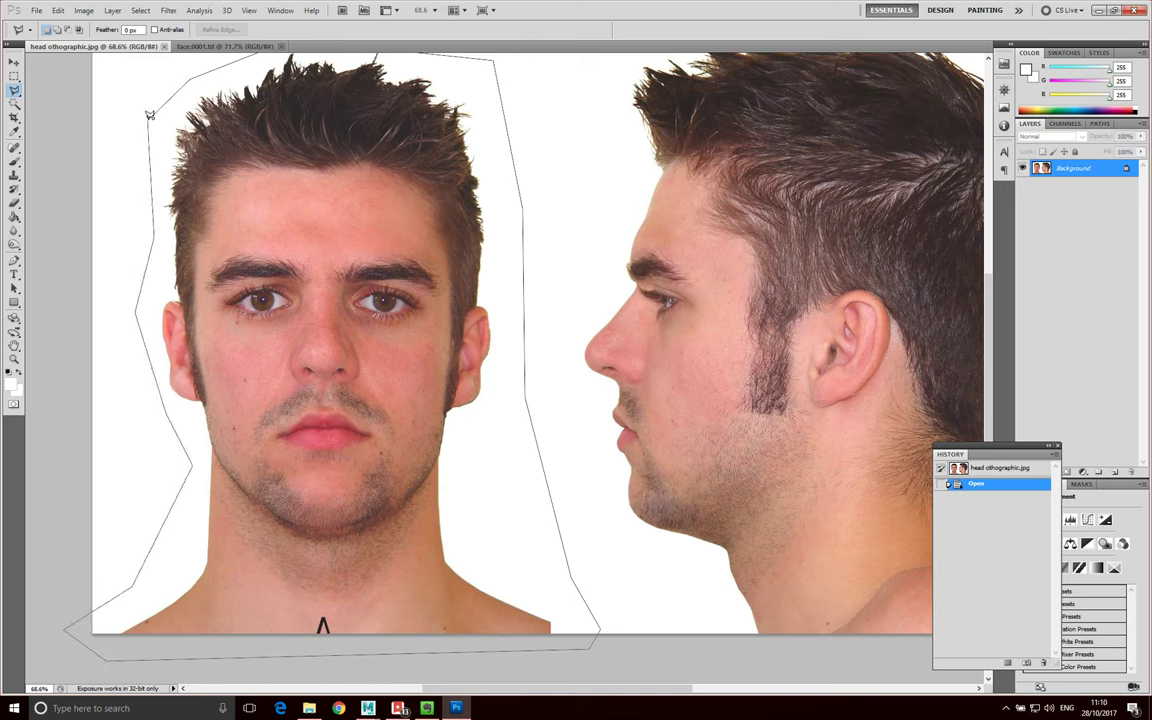
double_click(149, 114)
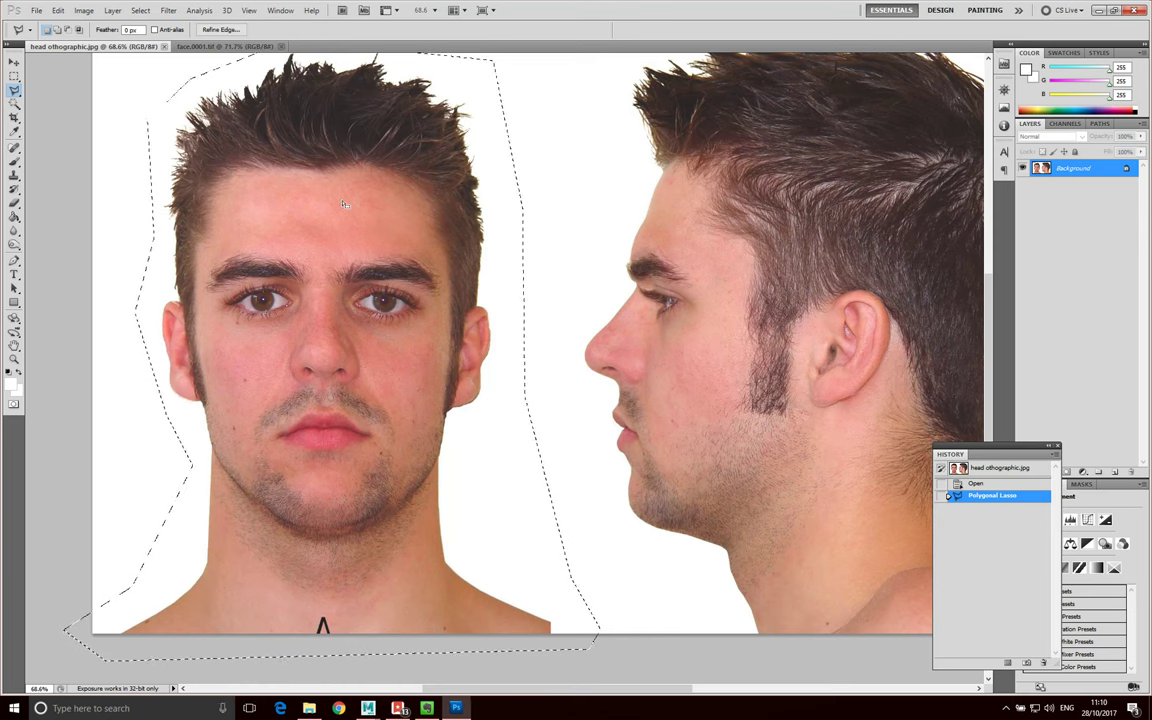
Copy the selected front-view head and paste it into face.0001.tif as a new layer over the wireframe
key("ctrl+c")
left_click(243, 47)
key("ctrl+v")
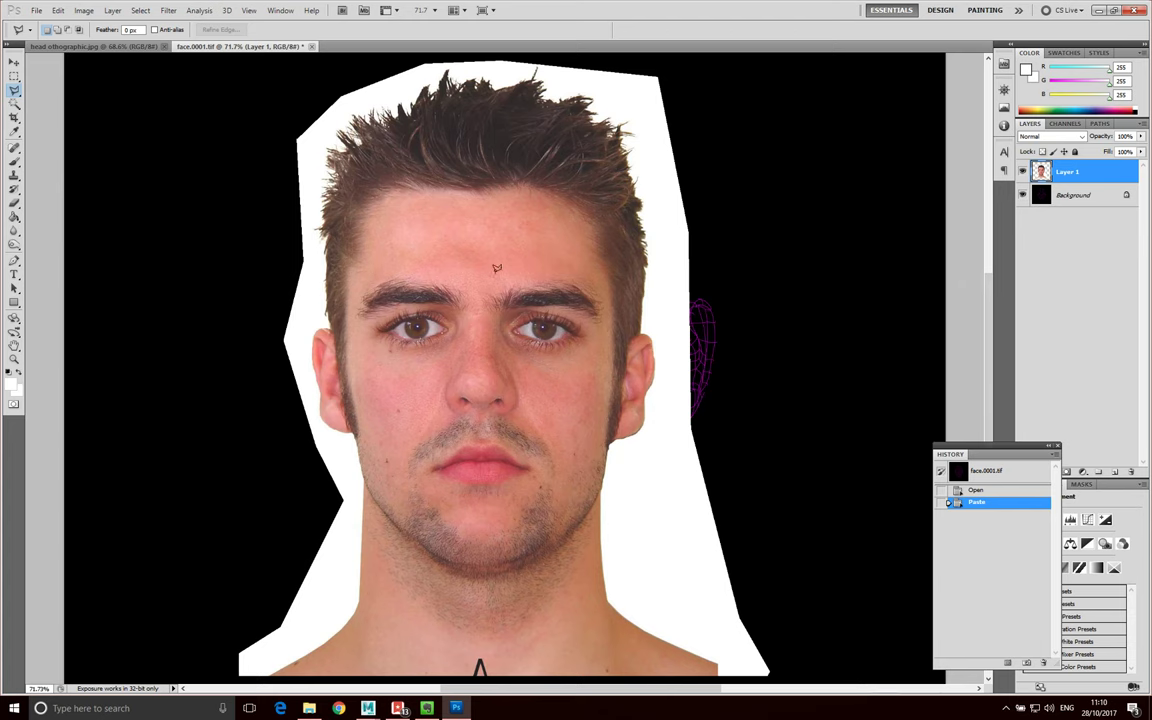
Try the Multiply blending mode on the pasted face layer
left_click(1052, 137)
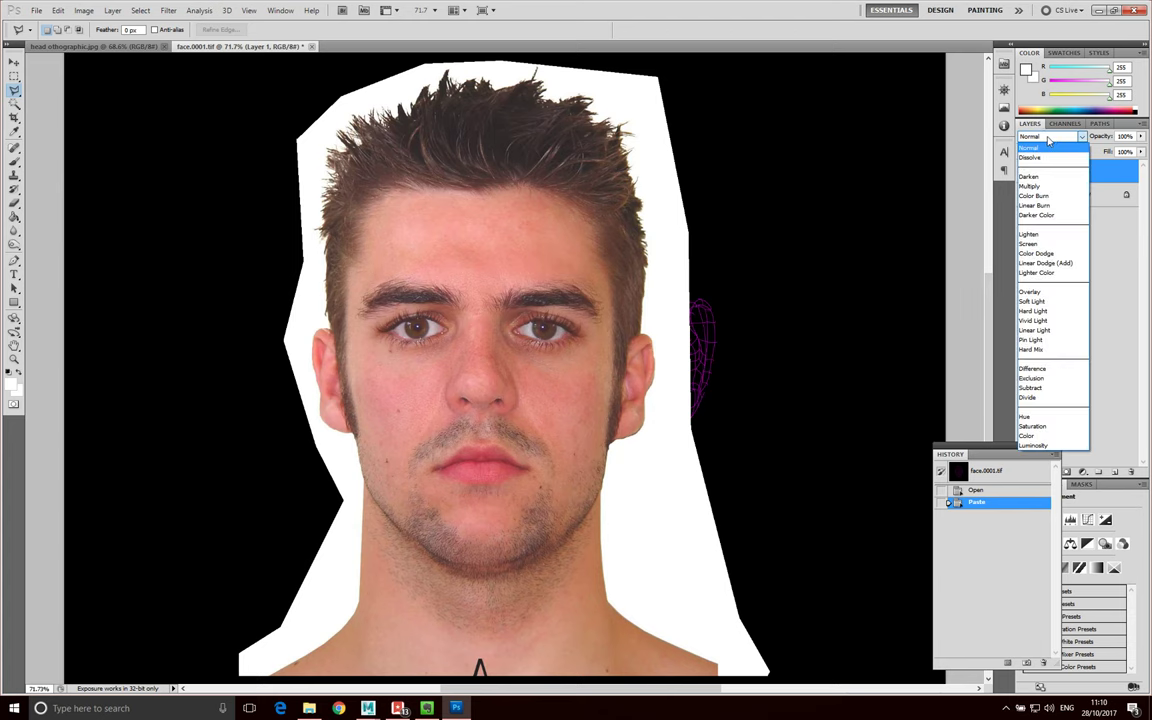
left_click(1048, 140)
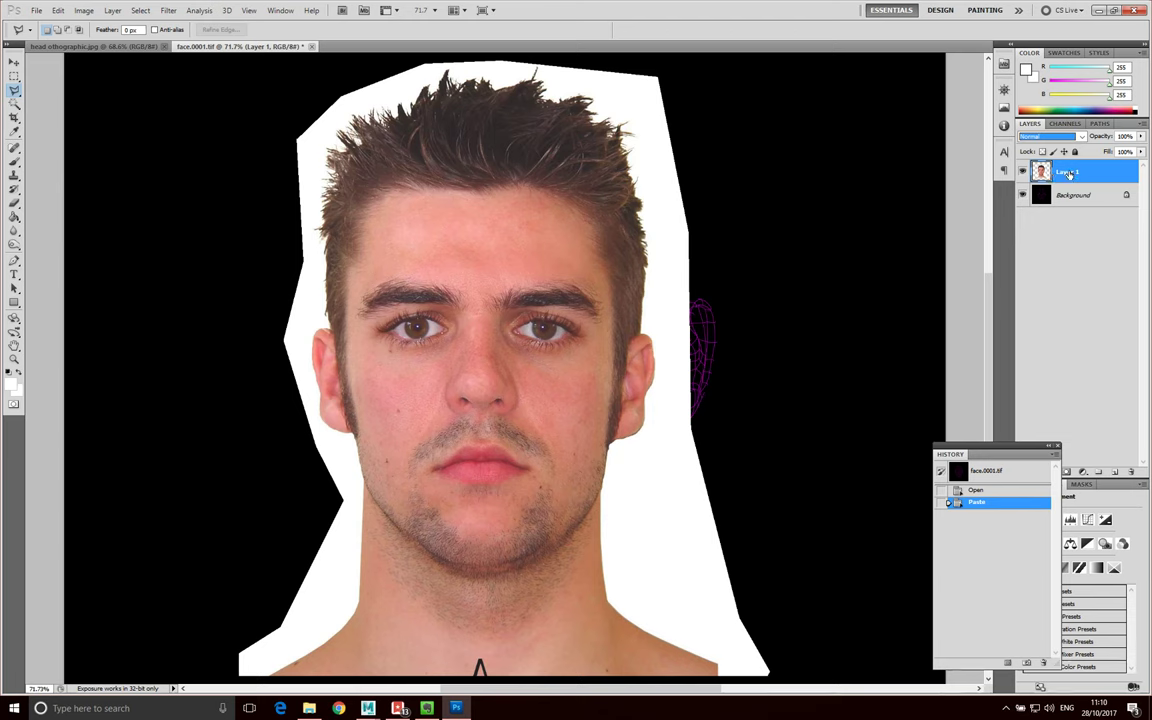
left_click(1035, 136)
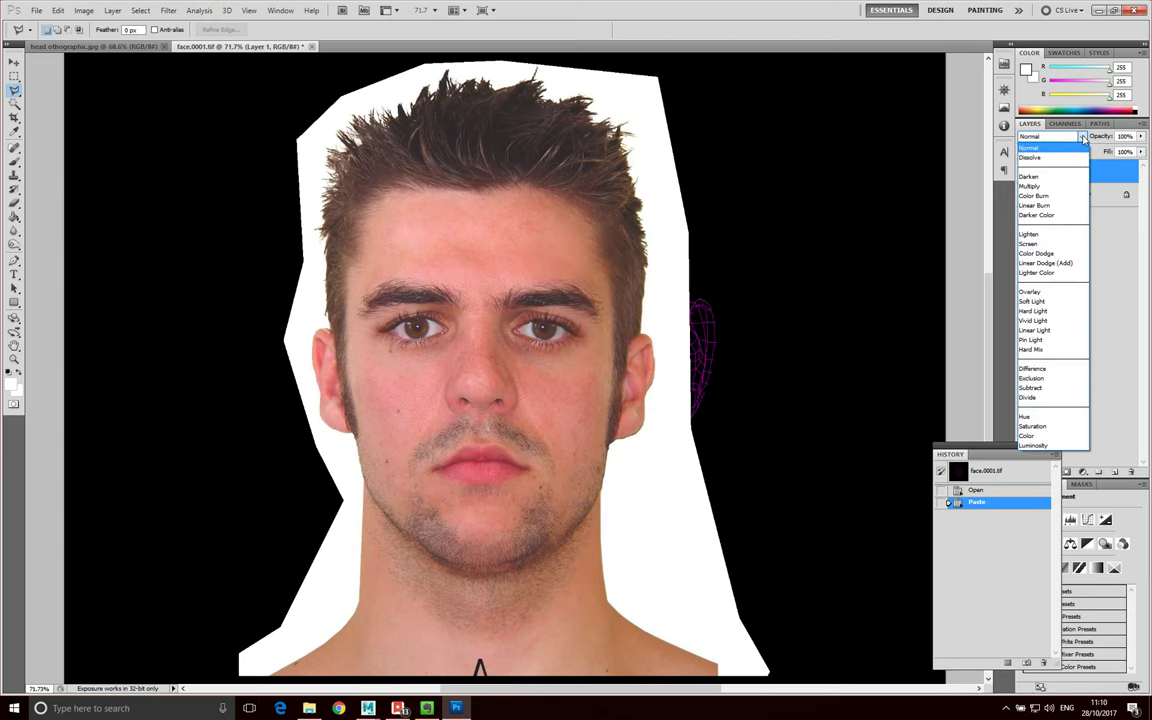
left_click(1038, 187)
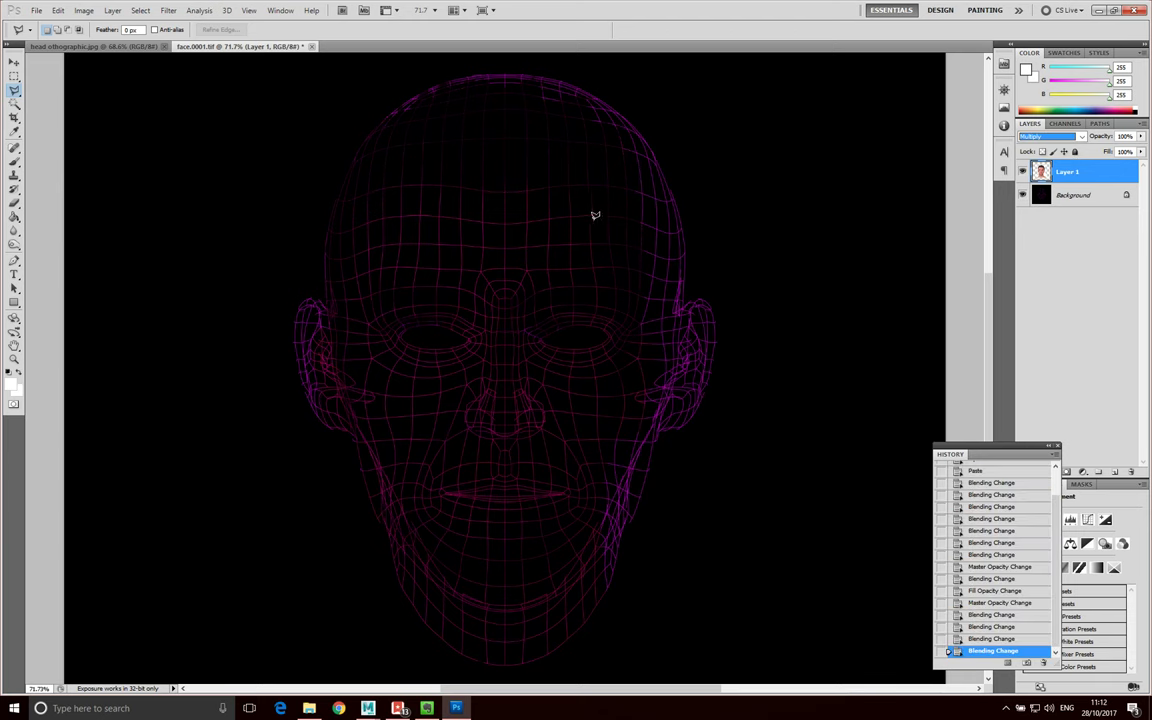
Set the pasted face layer's blending mode to Difference
left_click(1079, 137)
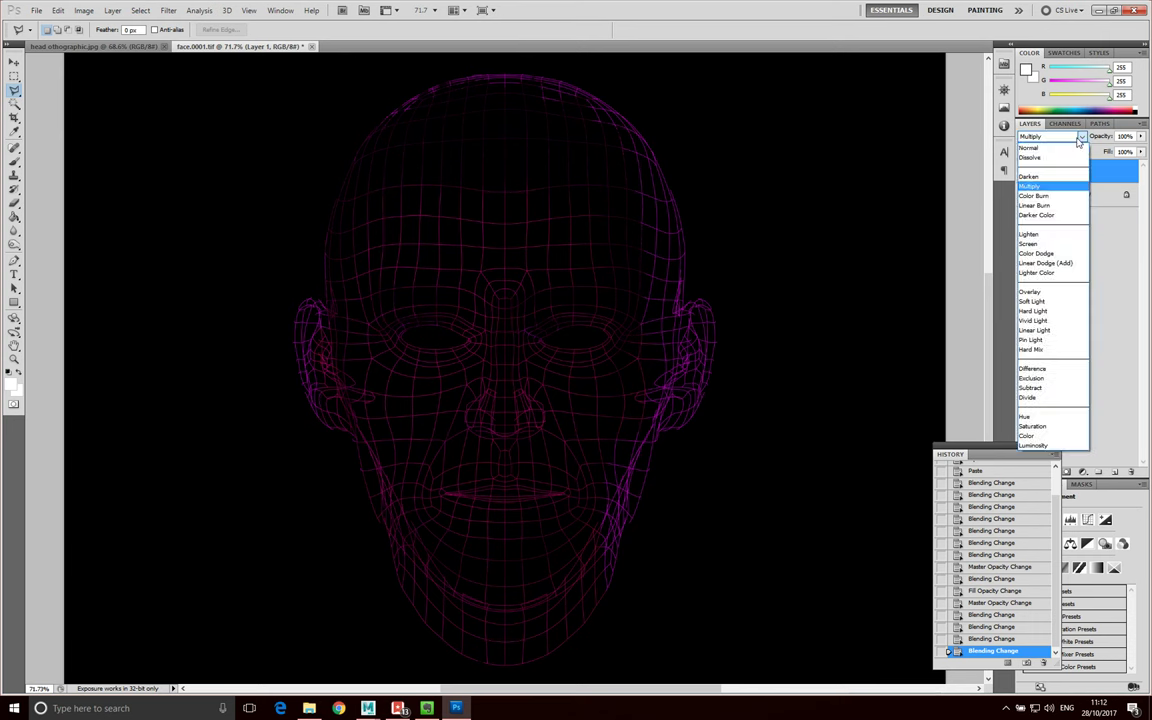
left_click(1036, 369)
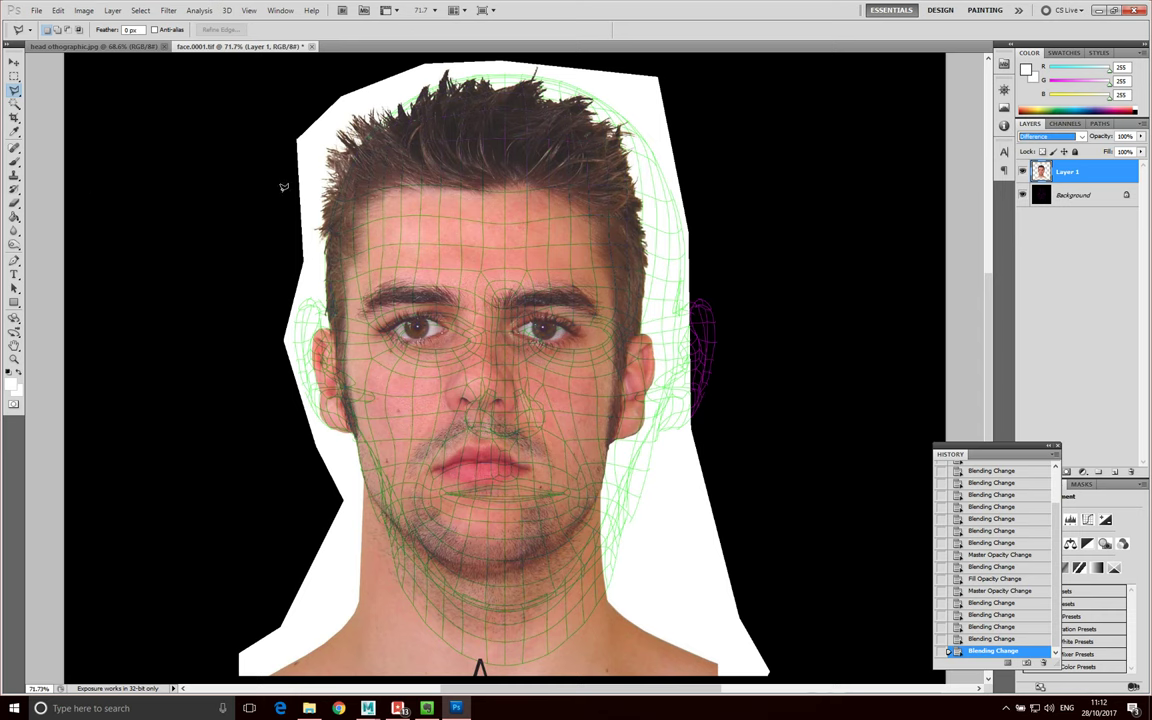
left_click(36, 10)
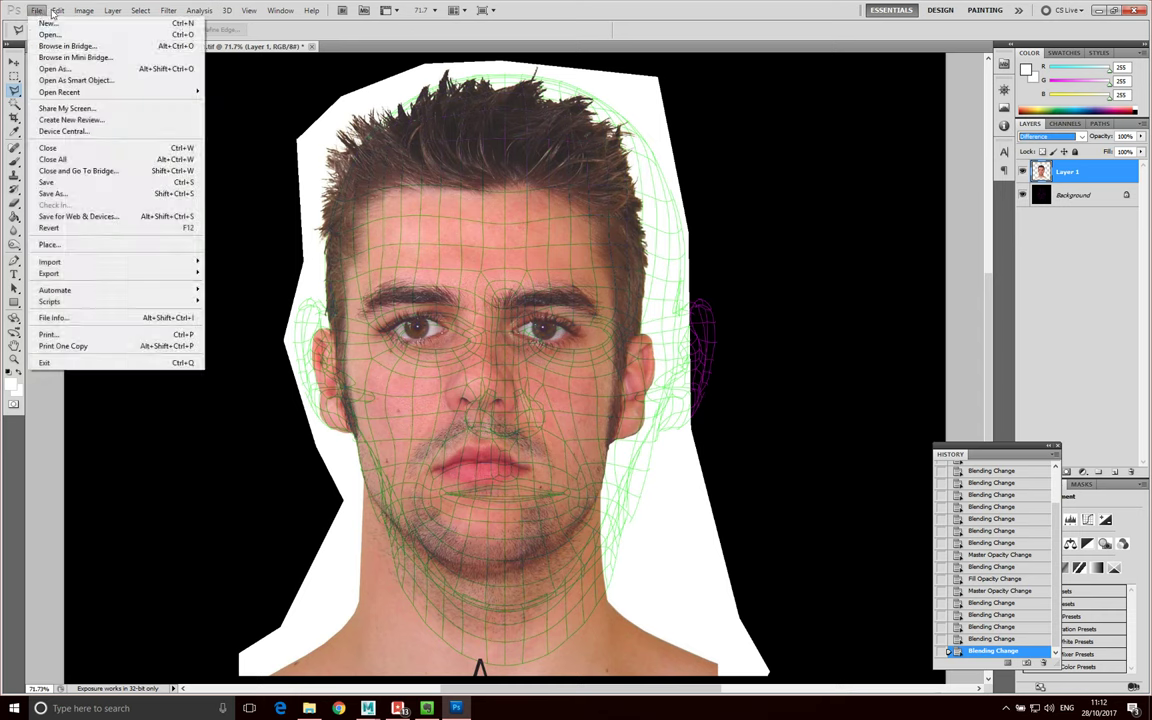
mouse_move(84, 10)
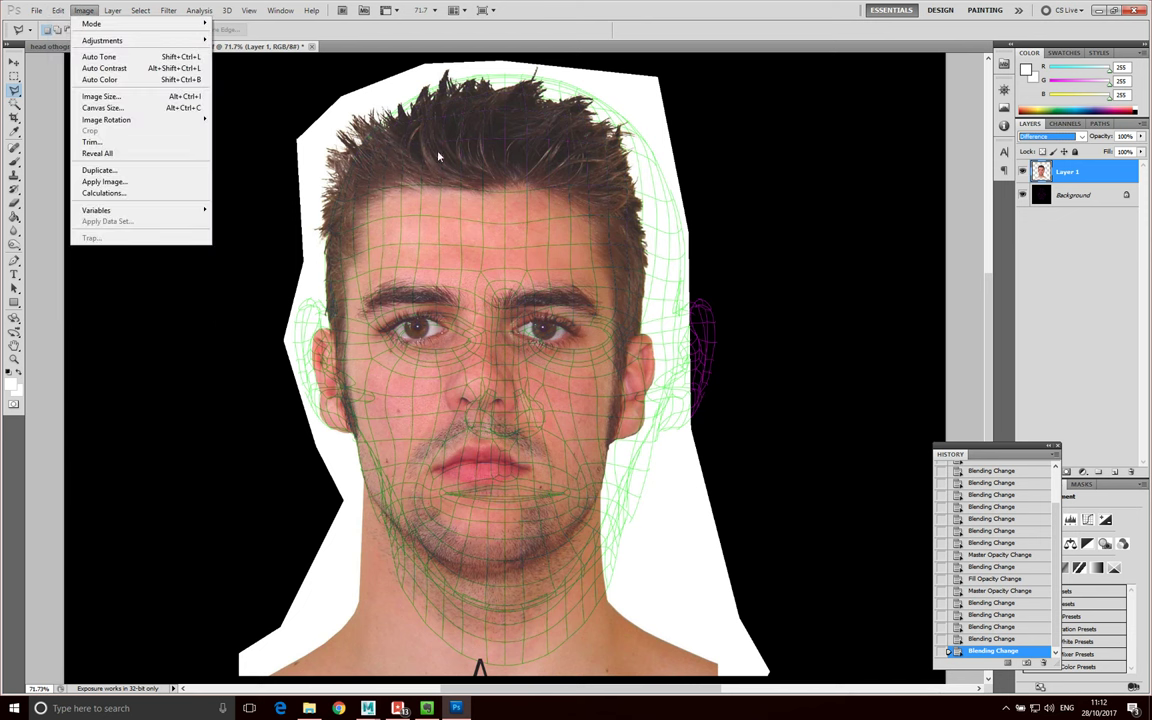
left_click(1077, 255)
left_click(1068, 172)
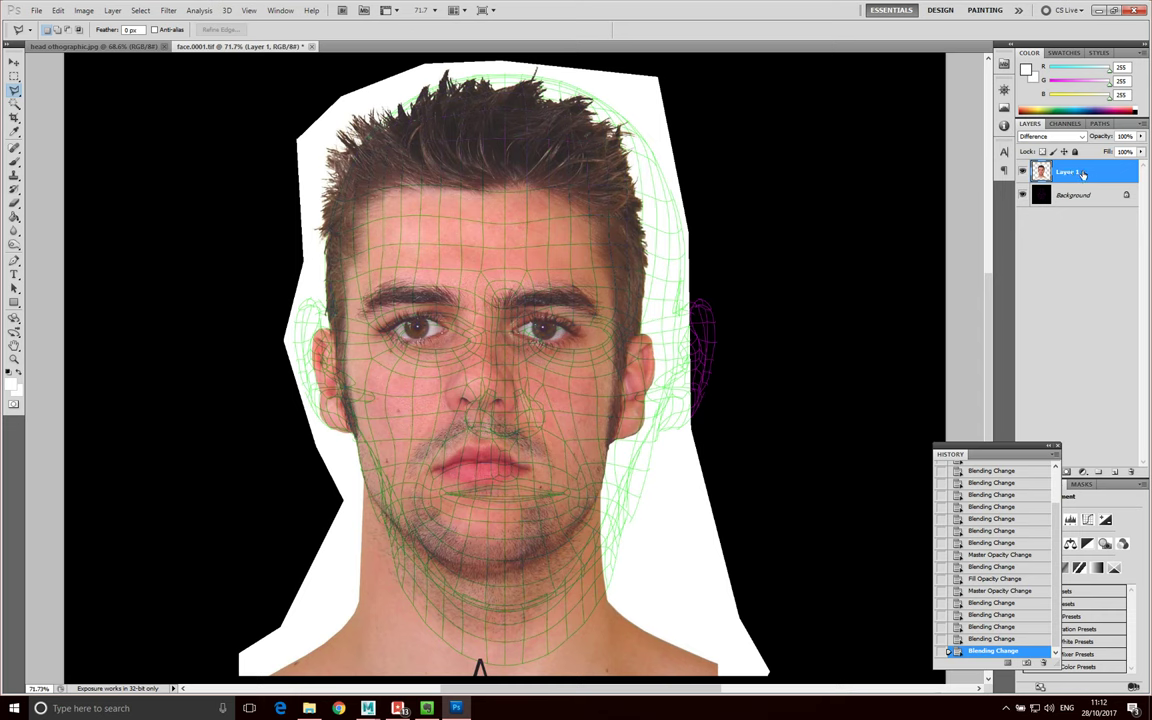
left_click(83, 10)
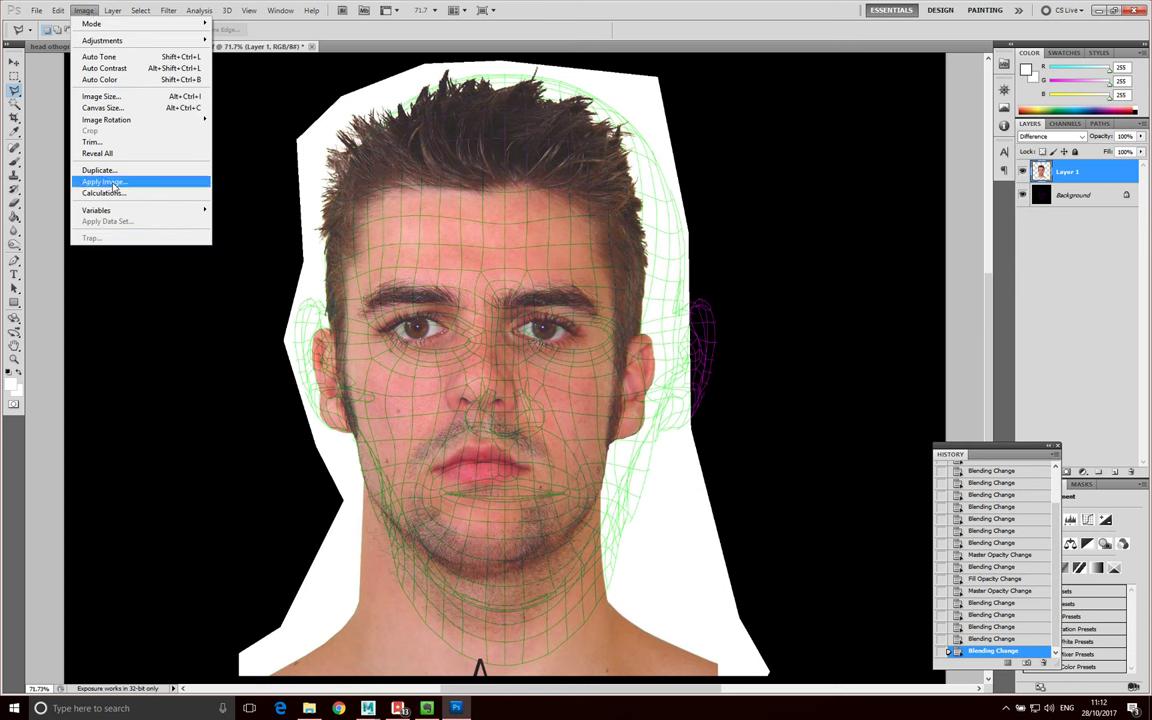
mouse_move(55, 13)
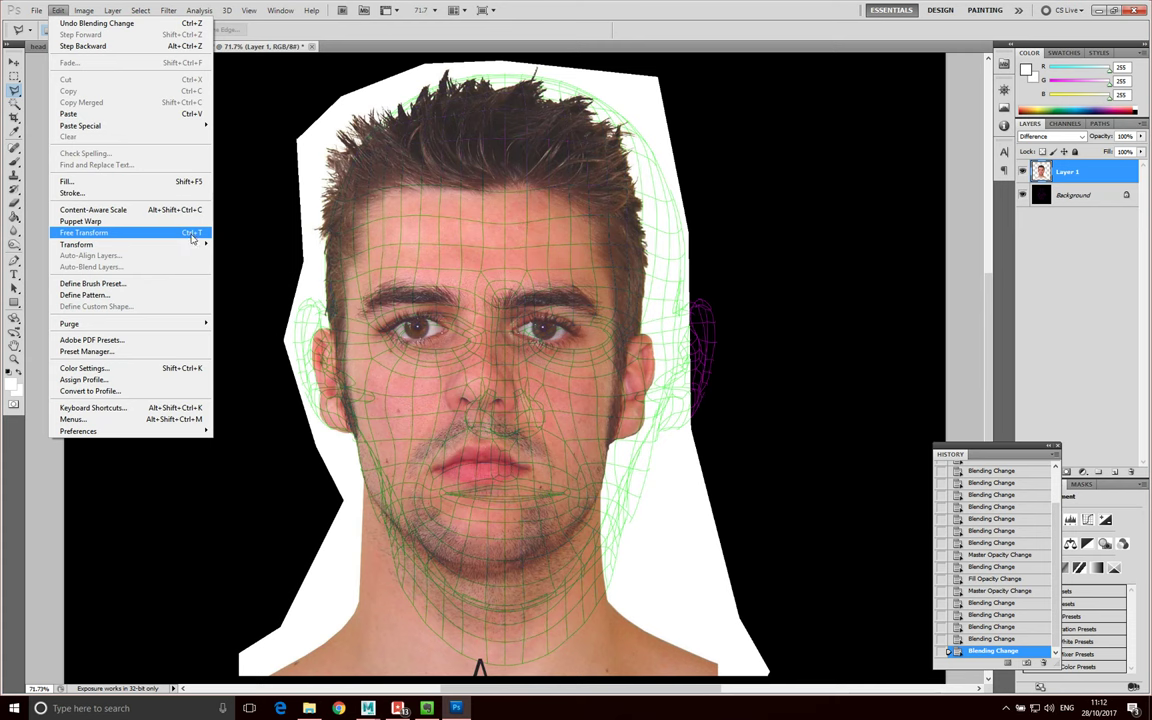
left_click(655, 172)
Enlarge the face layer with Free Transform to about 121% width and 114% height to approach the wireframe head's size
key("v")
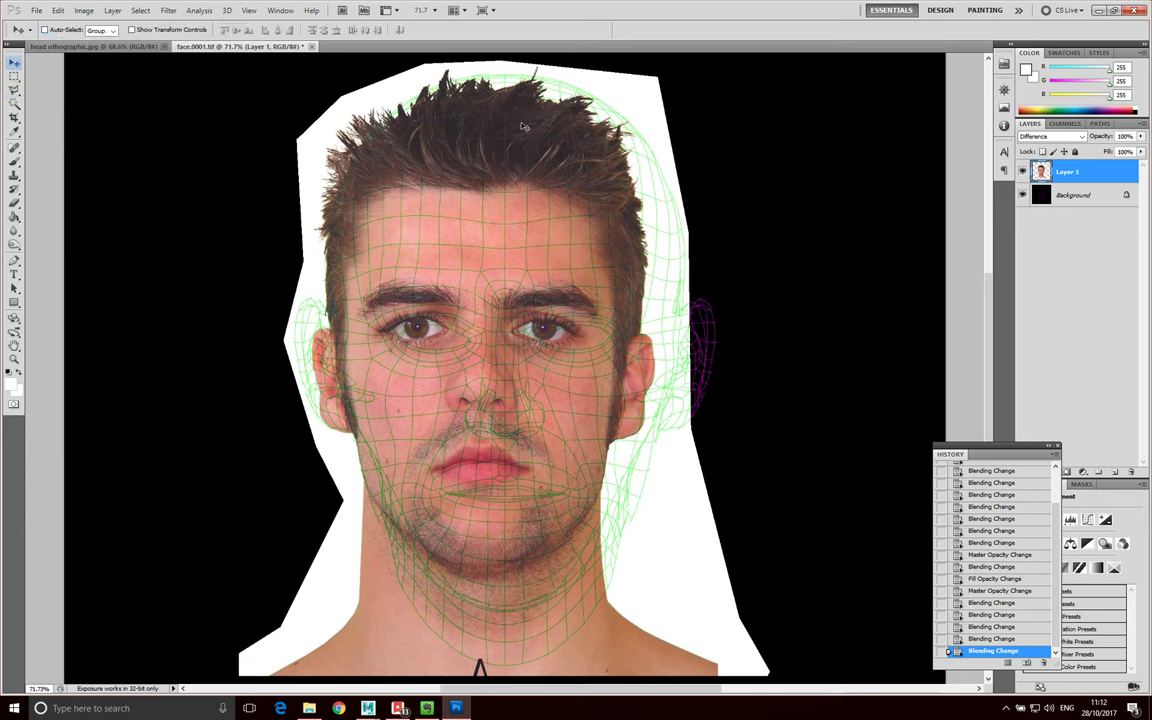
key("ctrl+t")
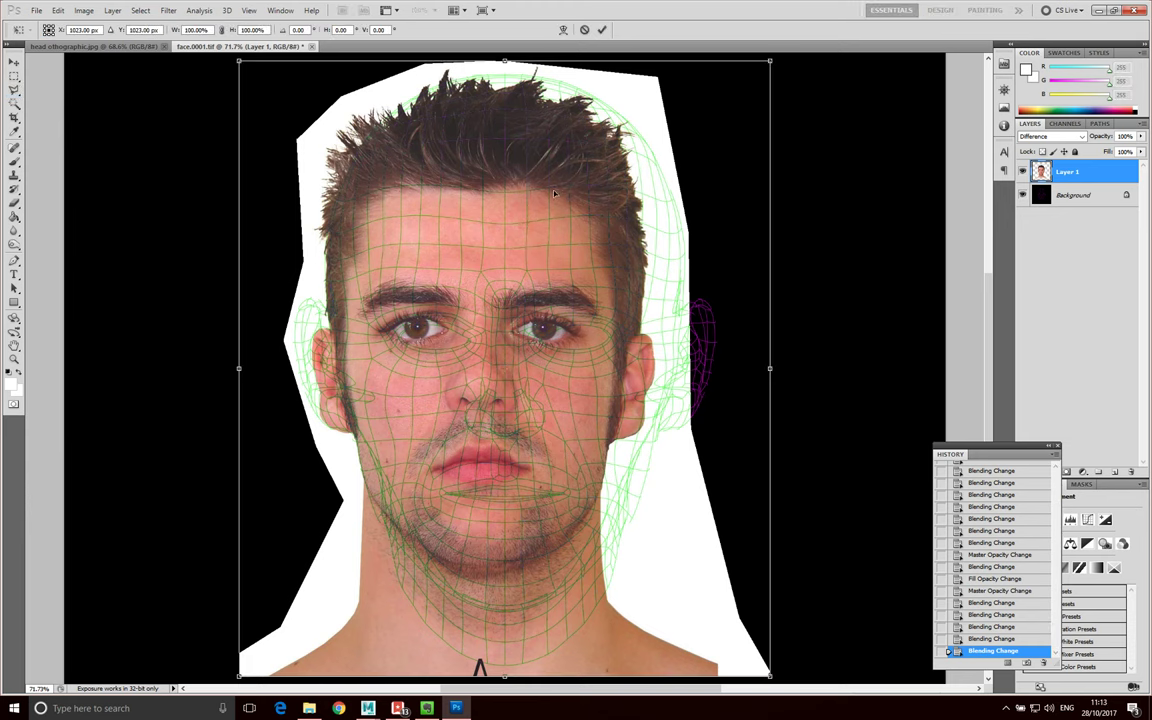
mouse_move(505, 62)
left_mouse_down()
mouse_move(506, 77)
mouse_move(510, 14)
mouse_move(505, 75)
left_mouse_up()
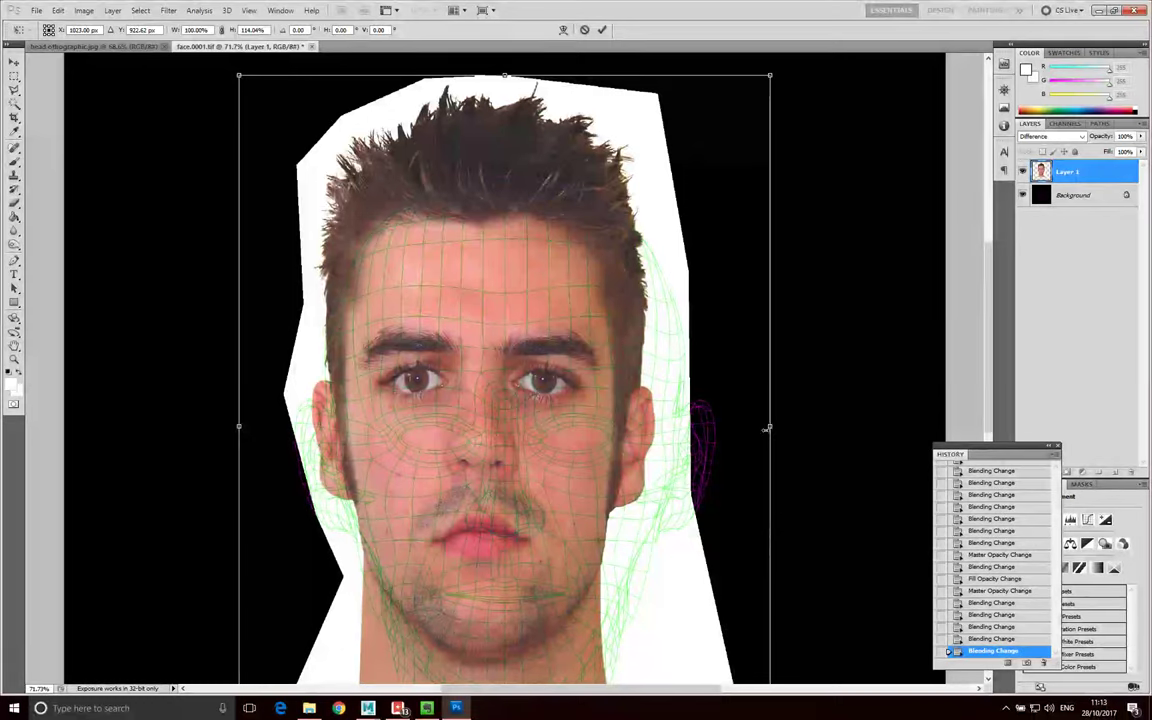
left_click_drag(767, 428, 850, 428)
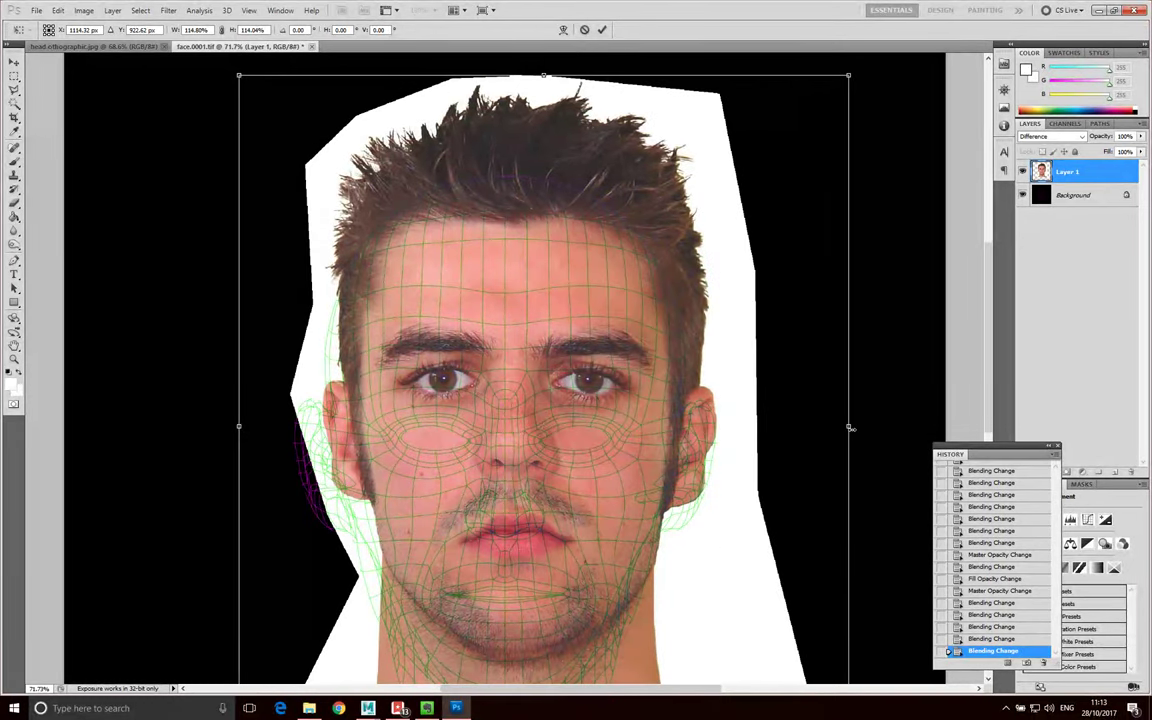
left_click_drag(233, 428, 207, 428)
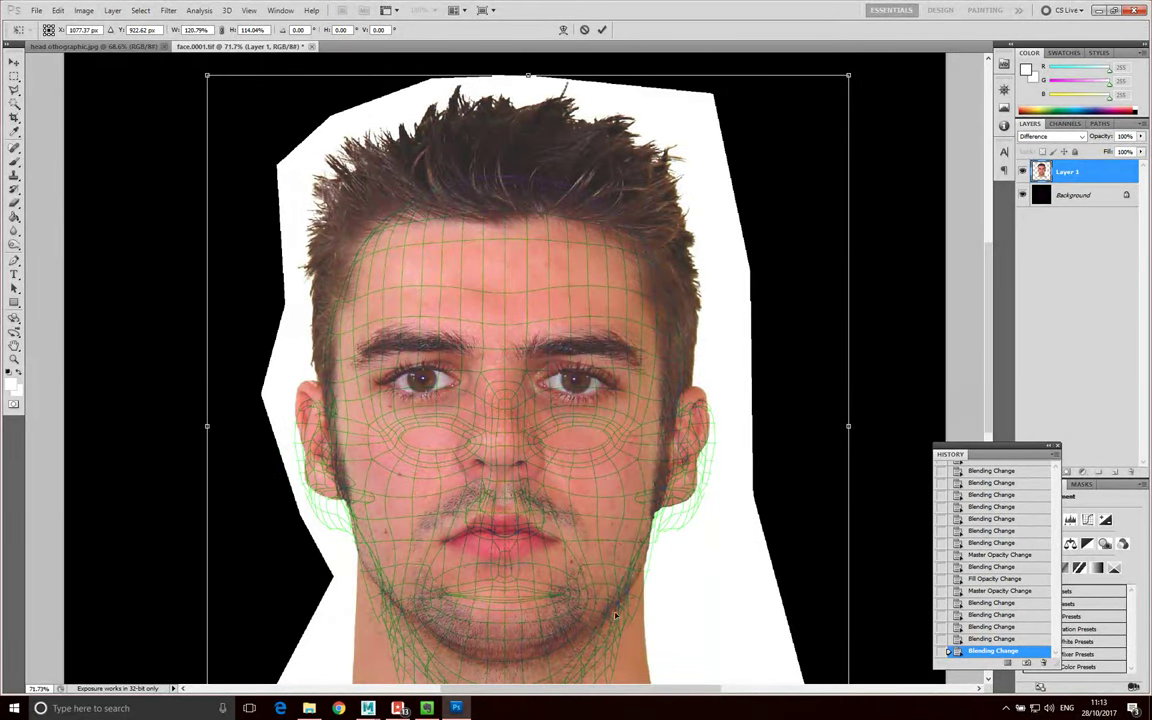
Shift the face layer to line up its features with the wireframe and scale it to about 118.3% width and 113.2% height
scroll(604, 651, "down", 5)
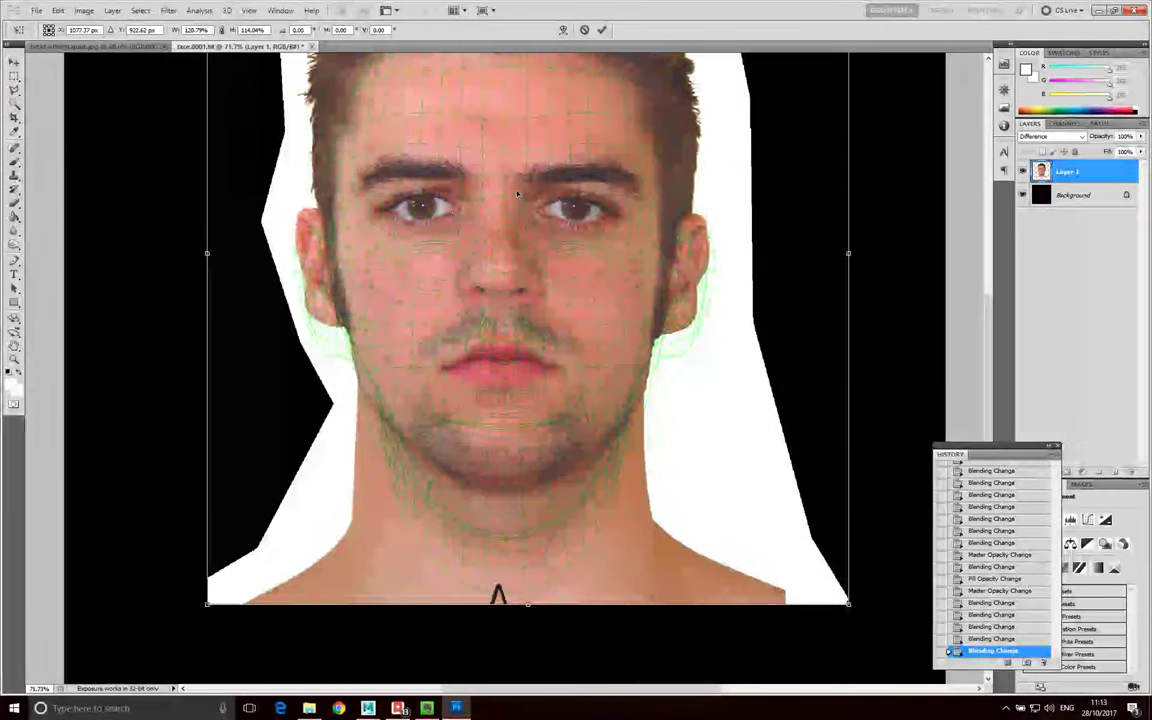
left_click_drag(513, 195, 524, 253)
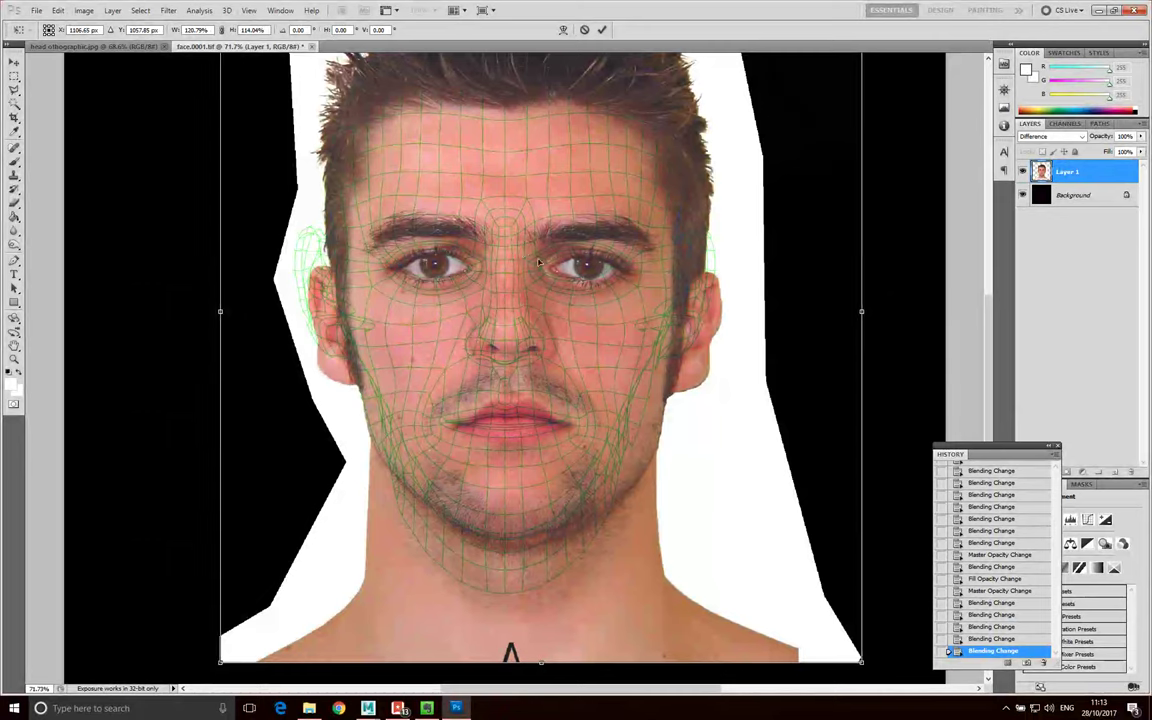
left_click_drag(863, 312, 850, 312)
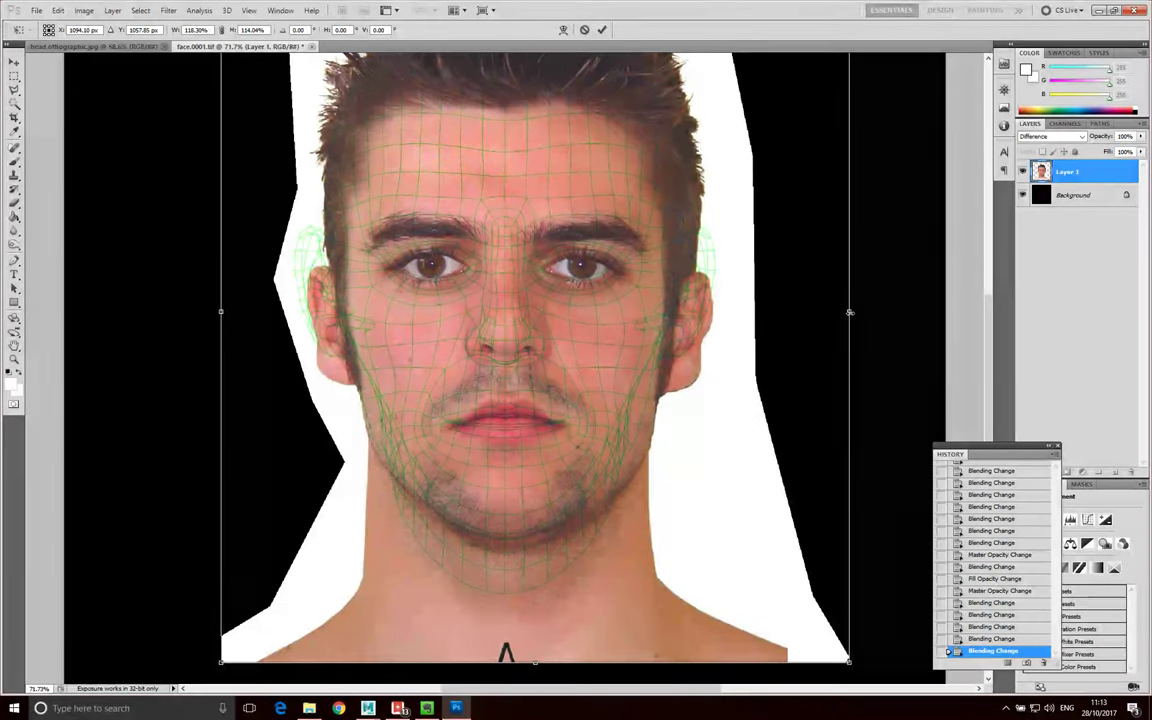
left_click_drag(547, 663, 530, 653)
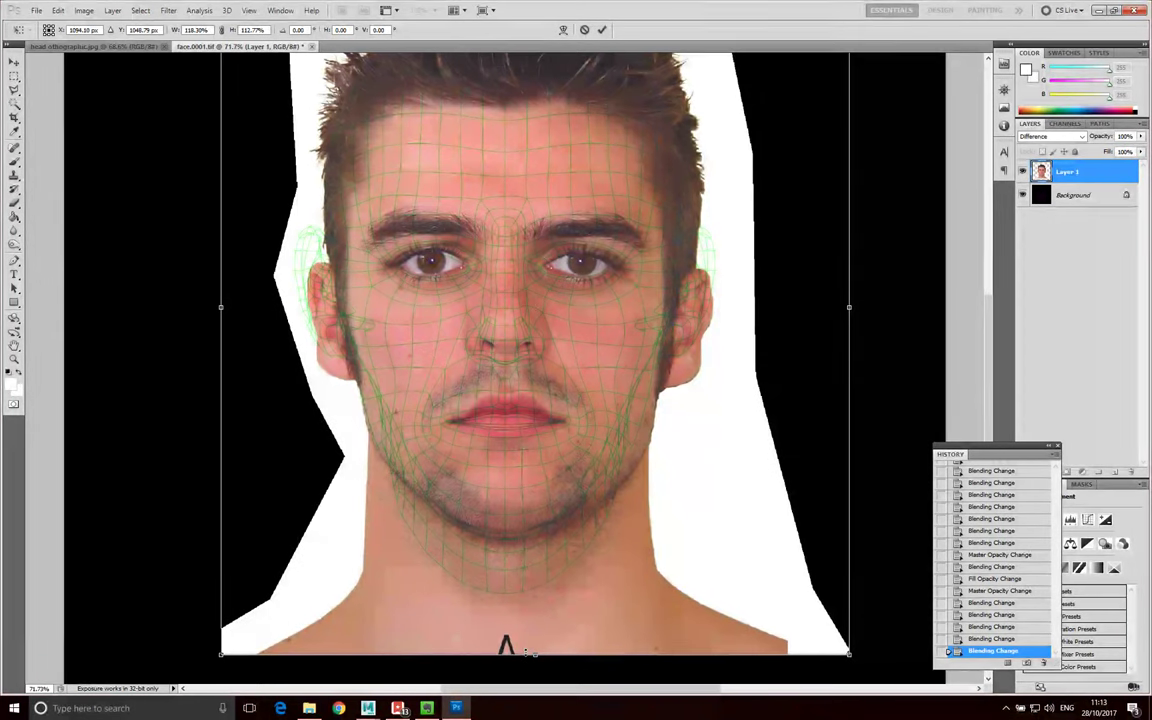
left_click_drag(529, 652, 532, 655)
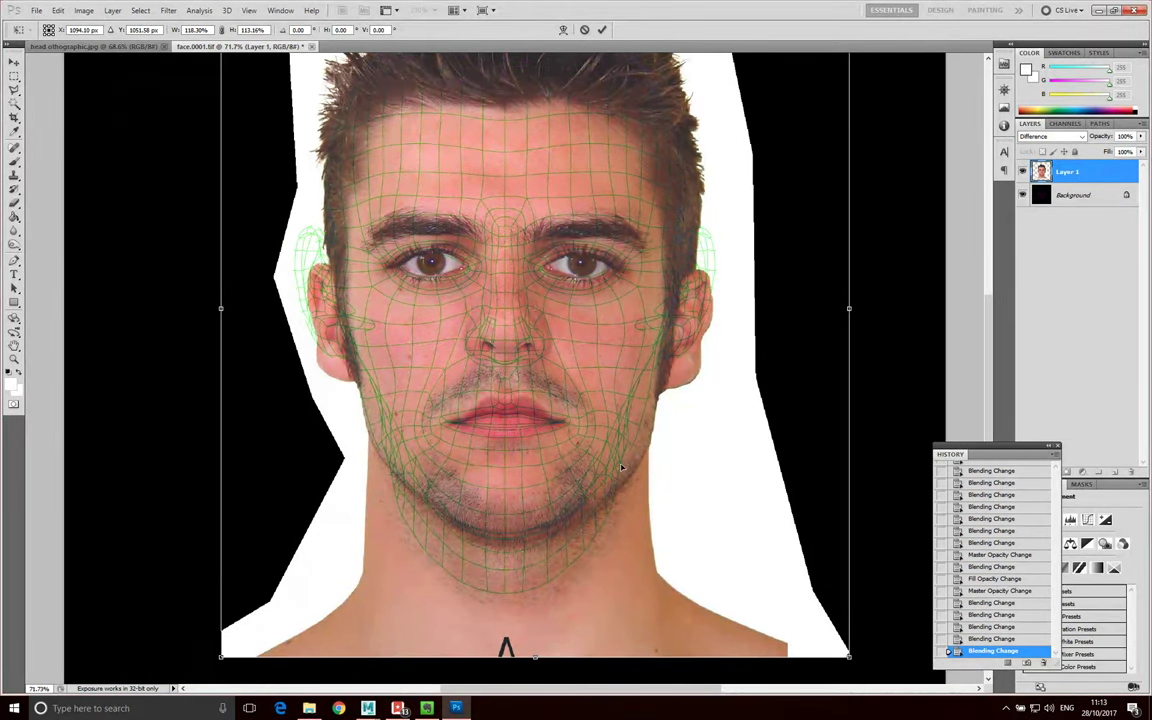
Fine-tune the face layer's scale to about 118.4% width and 113.1% height and apply the transform
scroll(622, 95, "up", 1)
scroll(622, 95, "up", 3)
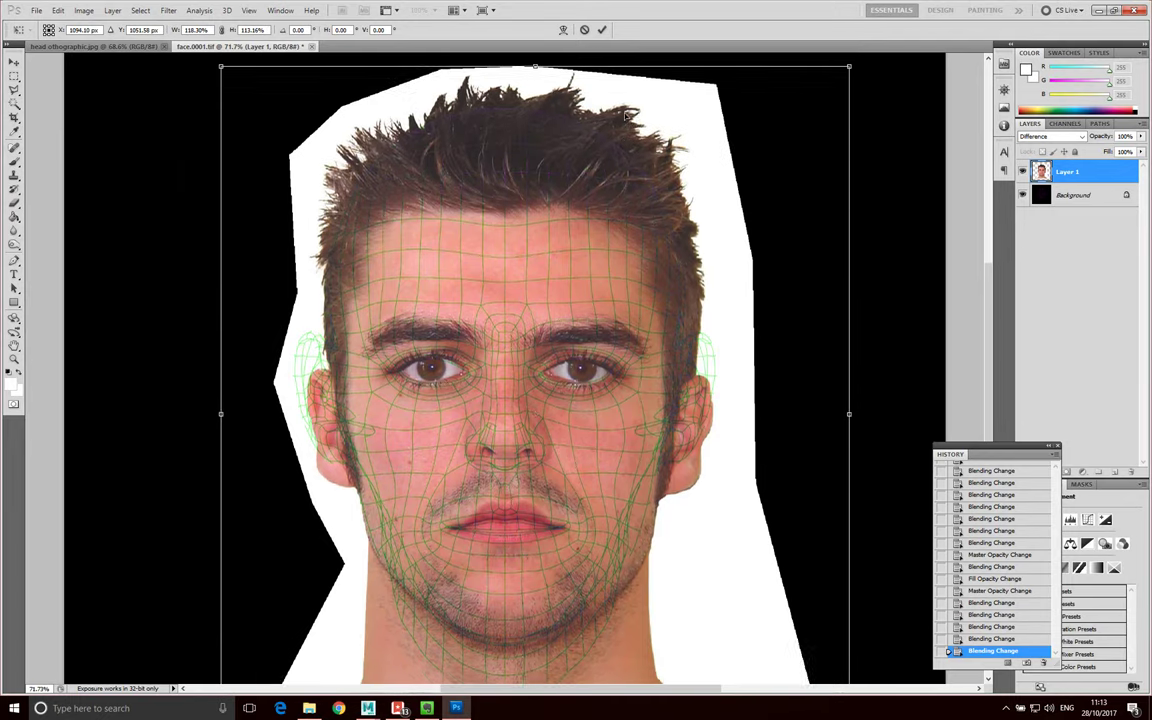
left_click_drag(535, 89, 537, 95)
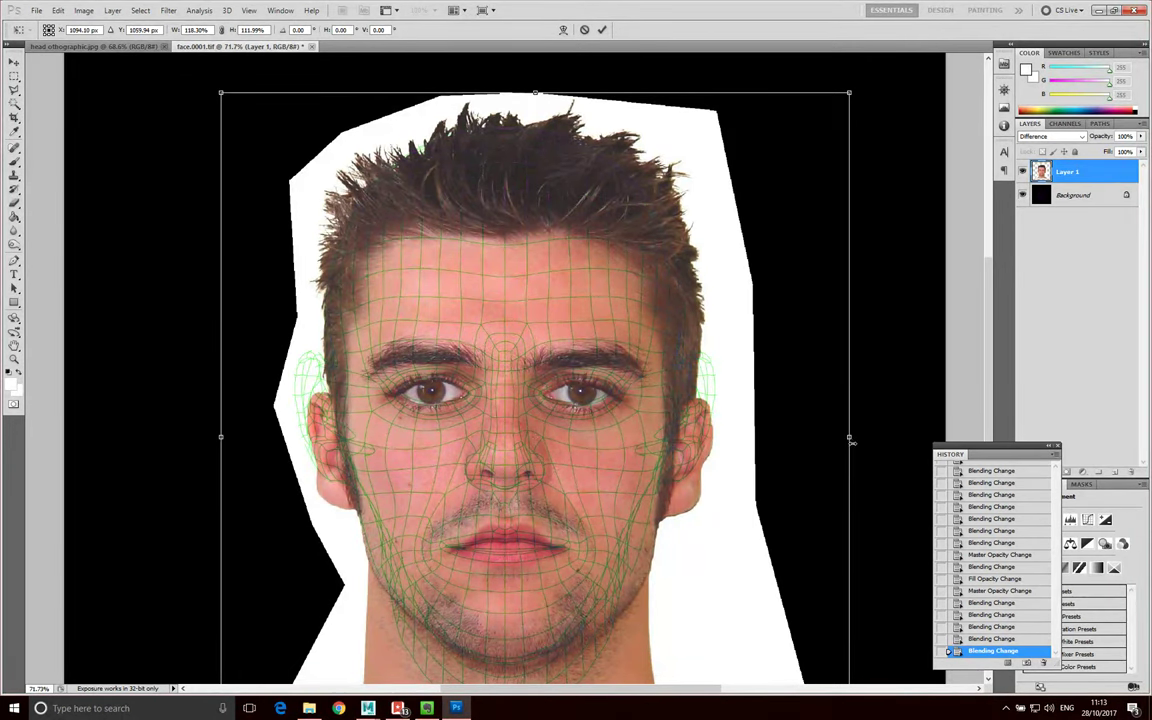
left_click_drag(849, 436, 850, 436)
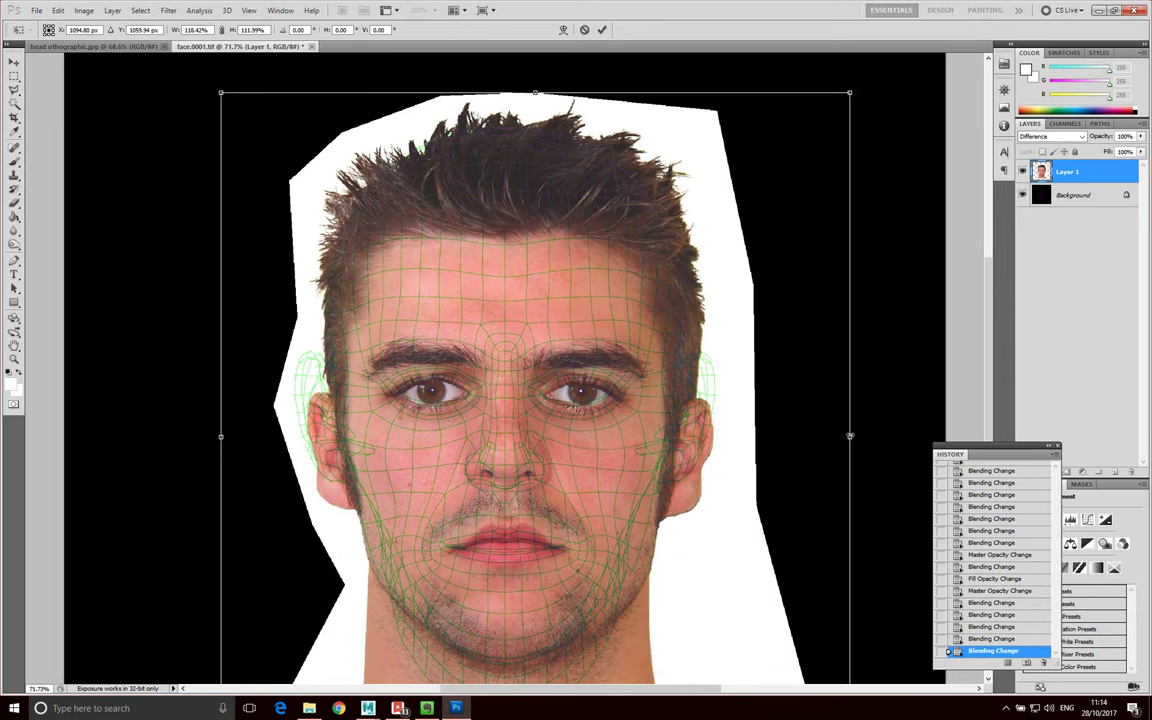
left_click_drag(536, 93, 538, 86)
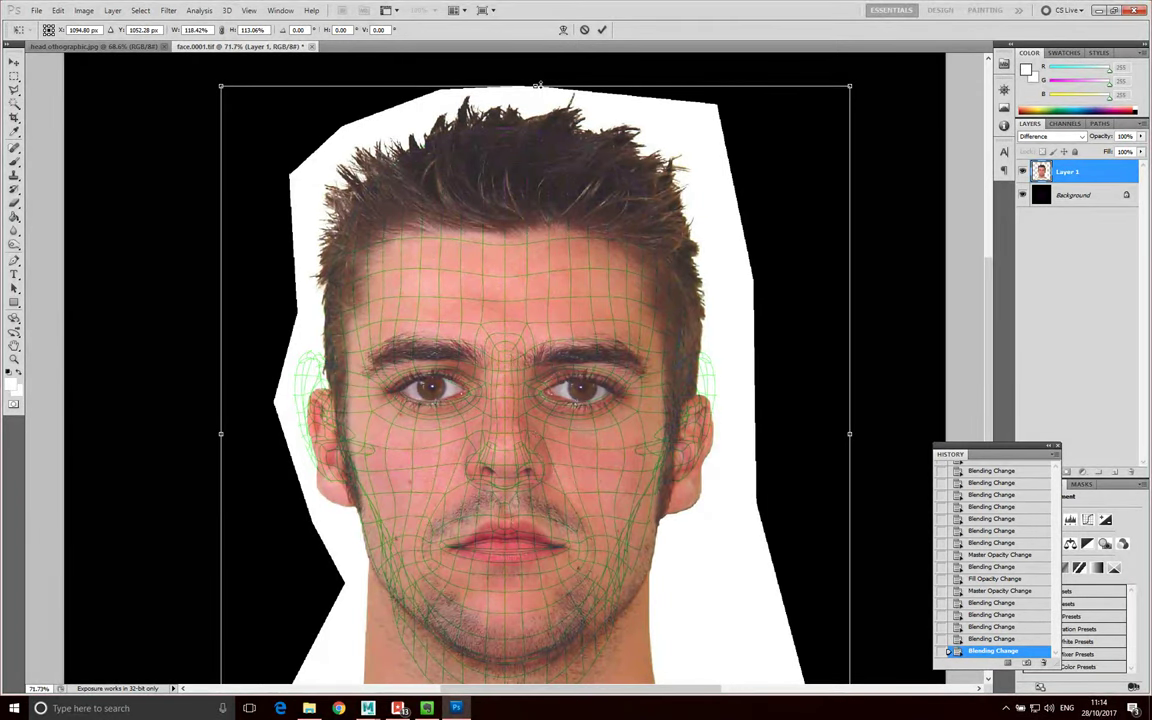
left_click(538, 86)
key("Return")
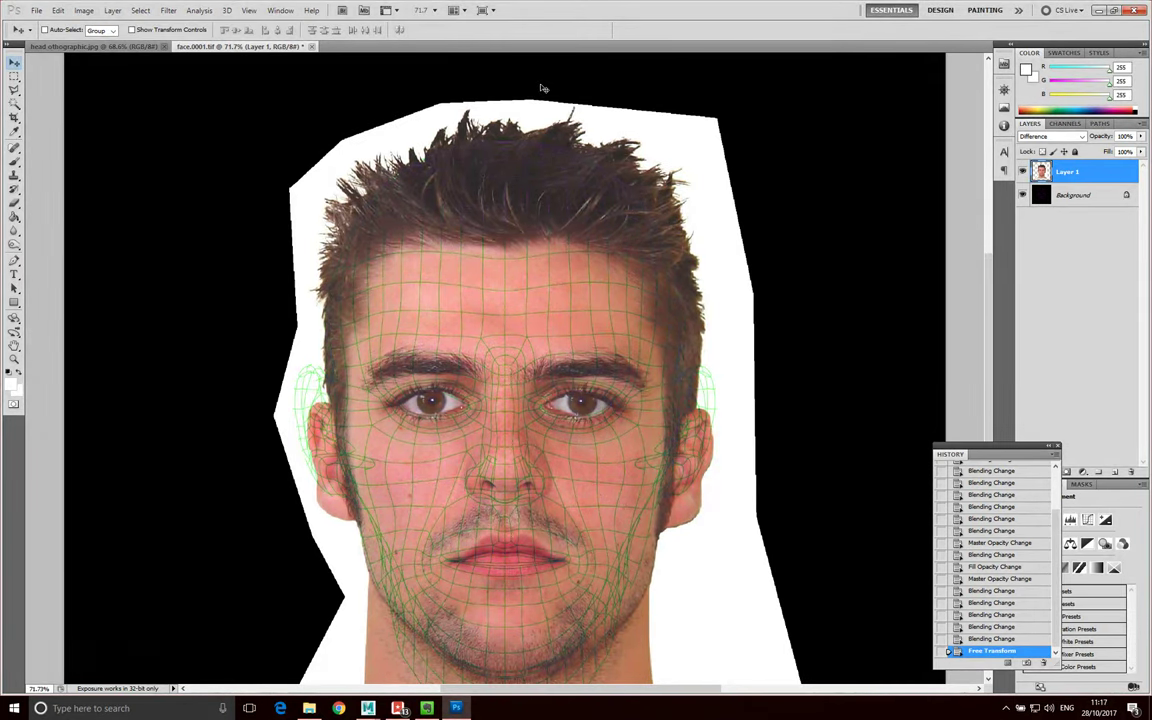
Try shifting the face layer slightly sideways against the wireframe eyes and undo the move
key("Up")
key("Up")
key("Up")
key("Up")
scroll(418, 362, "up", 3)
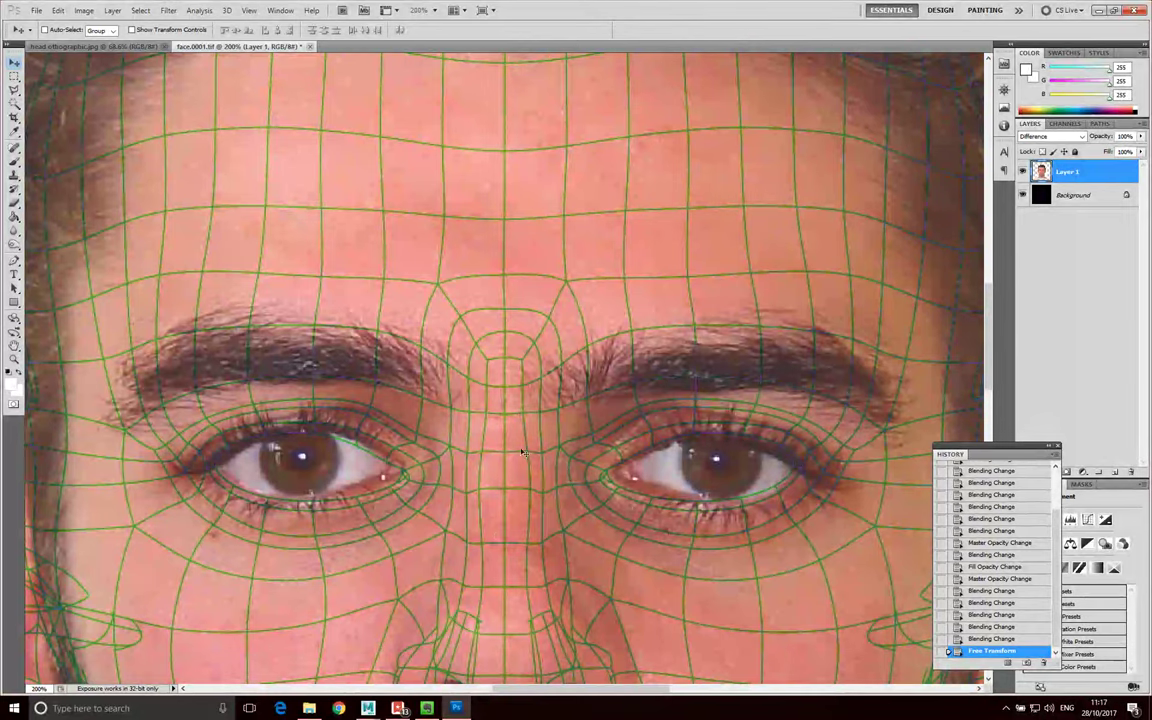
left_click_drag(175, 267, 181, 265)
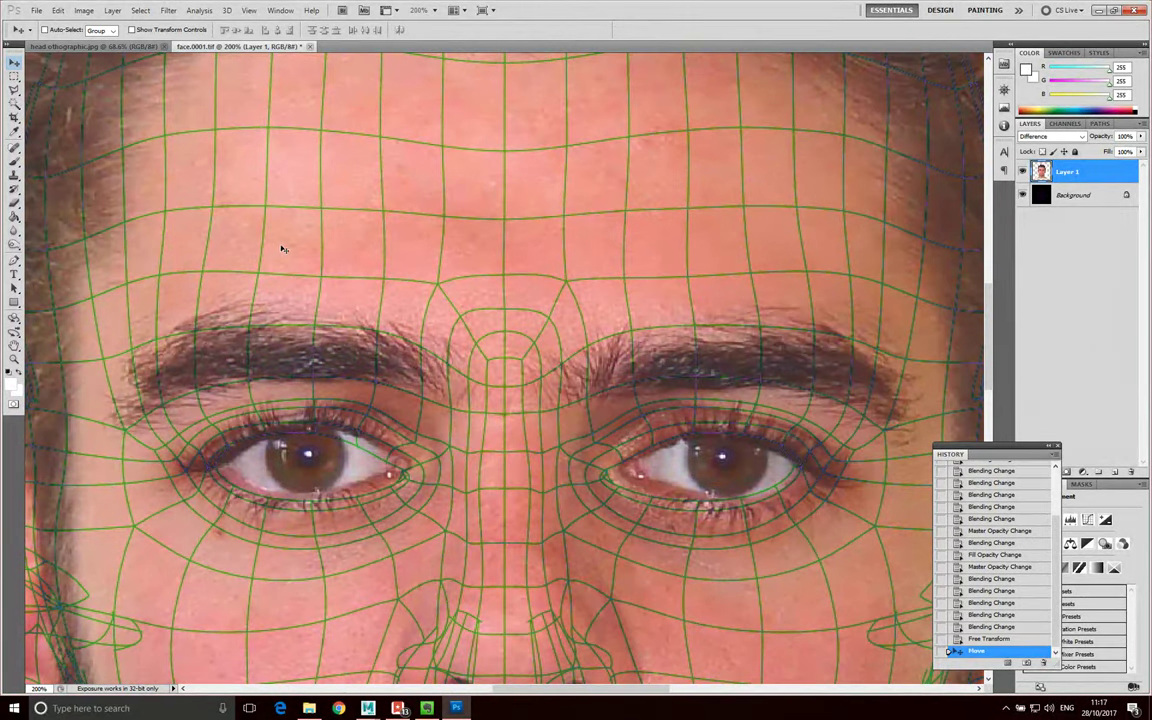
key("ctrl+z")
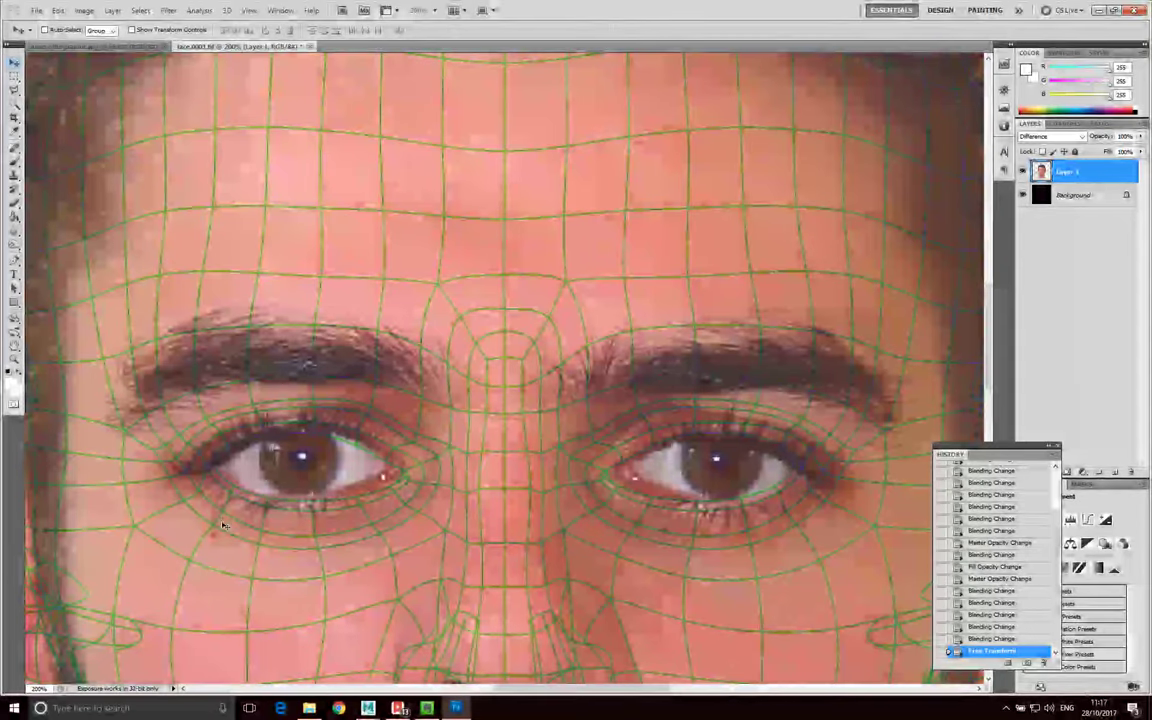
Select the eye and eyebrow on the image's left half with the Polygonal Lasso, from the forehead to the upper cheek
left_click(13, 89)
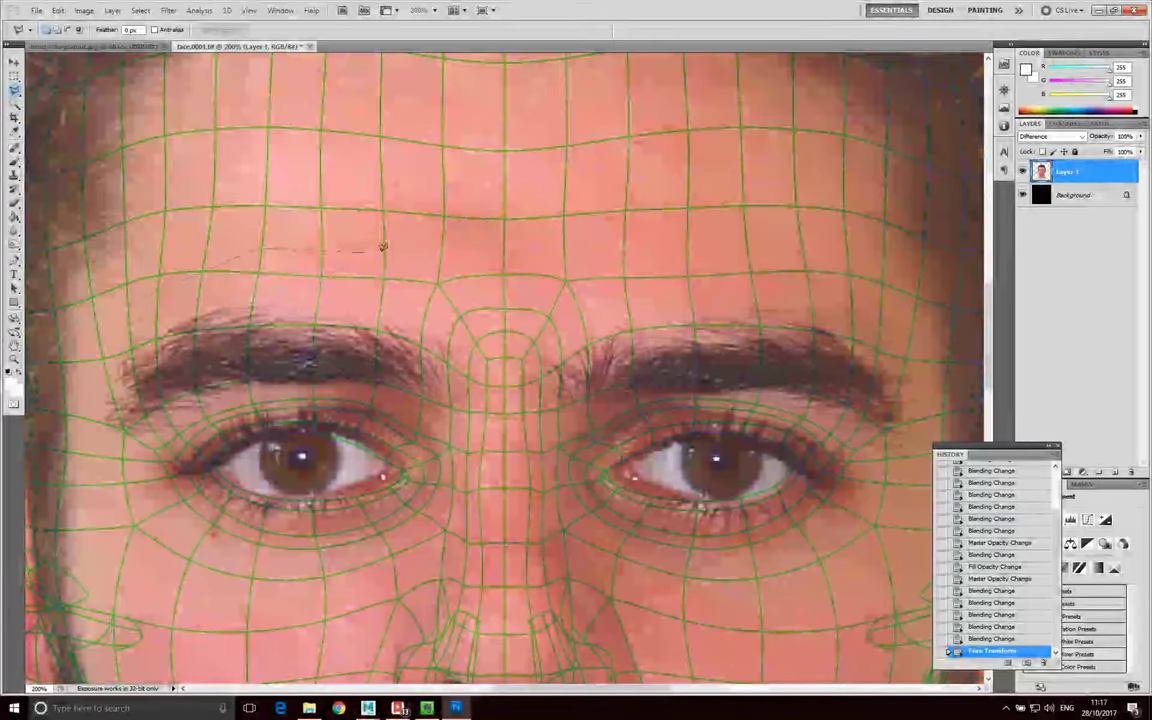
mouse_move(380, 247)
left_mouse_down()
mouse_move(442, 241)
mouse_move(520, 290)
mouse_move(504, 303)
mouse_move(498, 511)
mouse_move(483, 572)
mouse_move(495, 561)
mouse_move(398, 595)
mouse_move(171, 585)
mouse_move(94, 510)
mouse_move(76, 389)
left_mouse_up()
left_click_drag(99, 305, 127, 293)
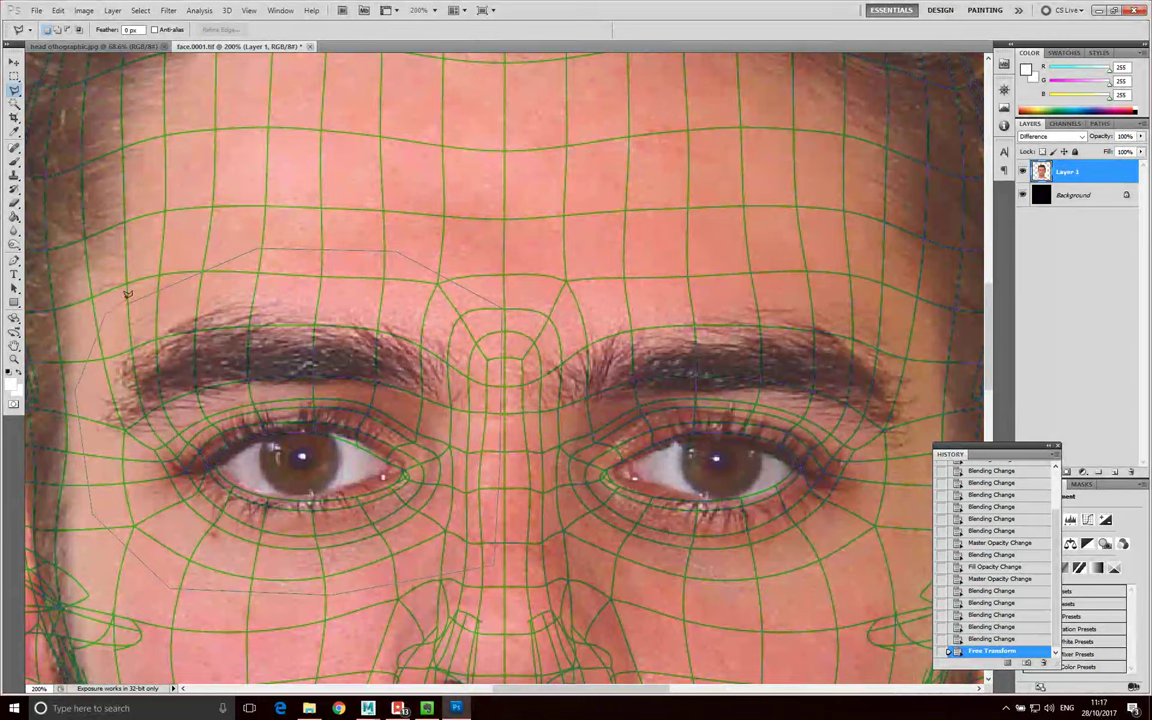
double_click(128, 298)
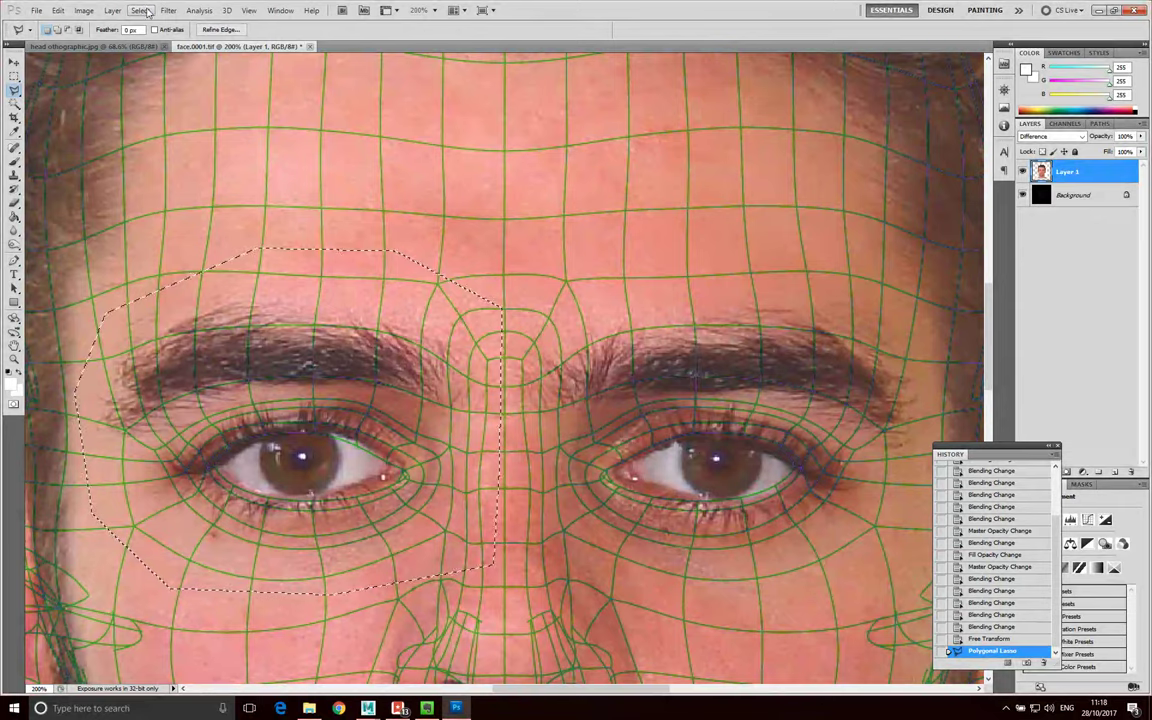
Feather the eye and eyebrow selection by 2 pixels
left_click(141, 10)
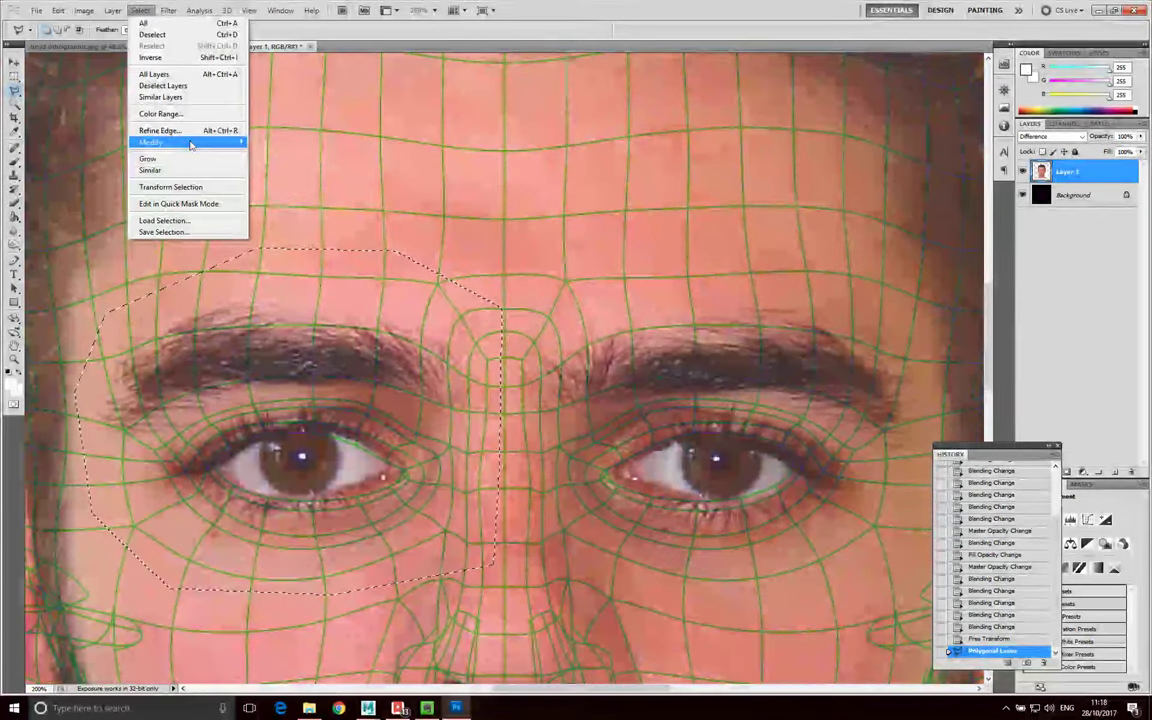
mouse_move(193, 144)
left_click(273, 188)
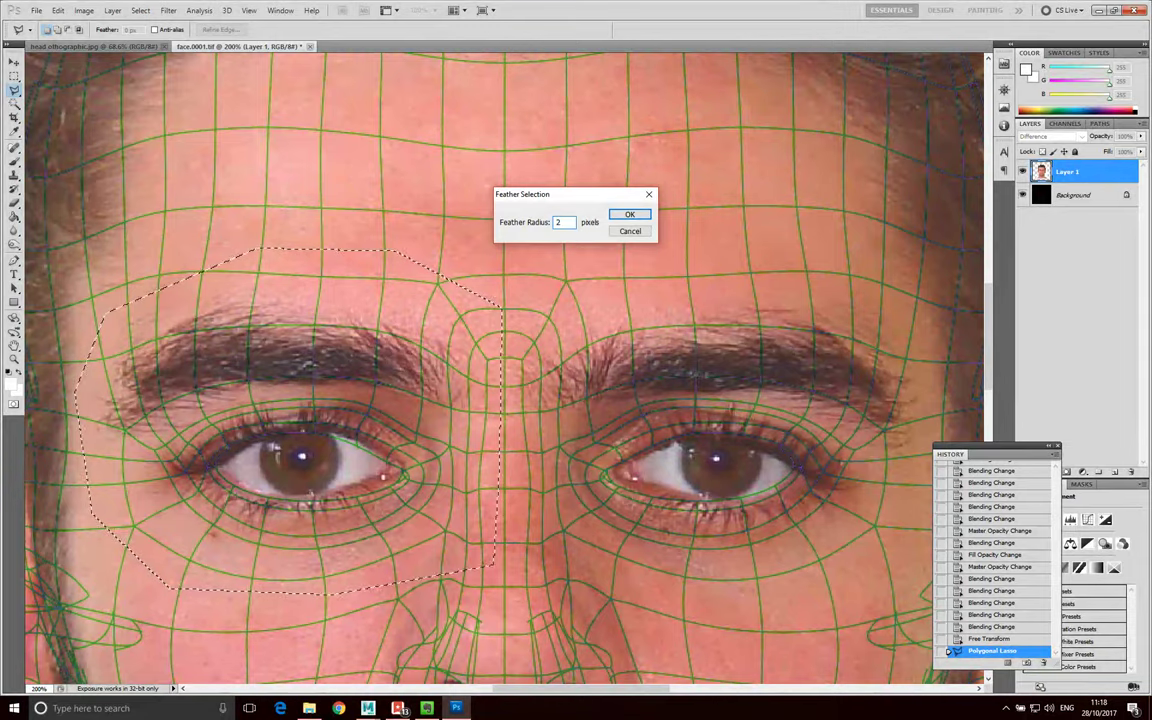
key("Return")
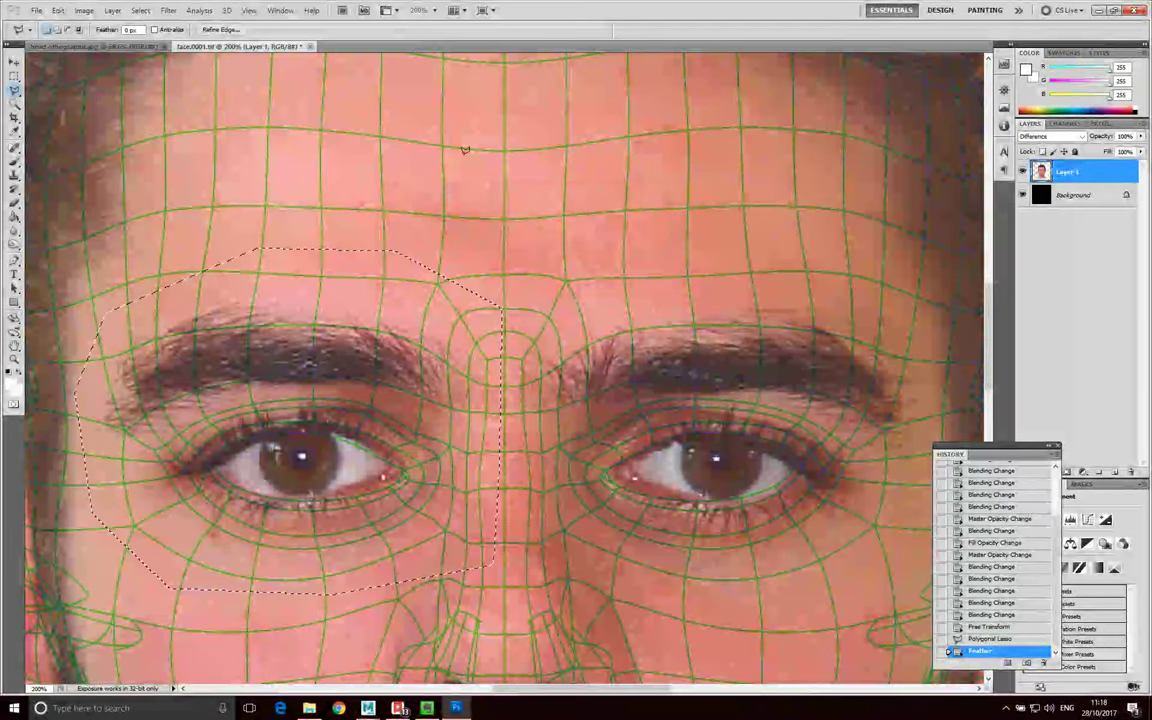
Warp the selected eye area so the eye corners and lids follow the wireframe's eye loops, and apply the warp
left_click(59, 12)
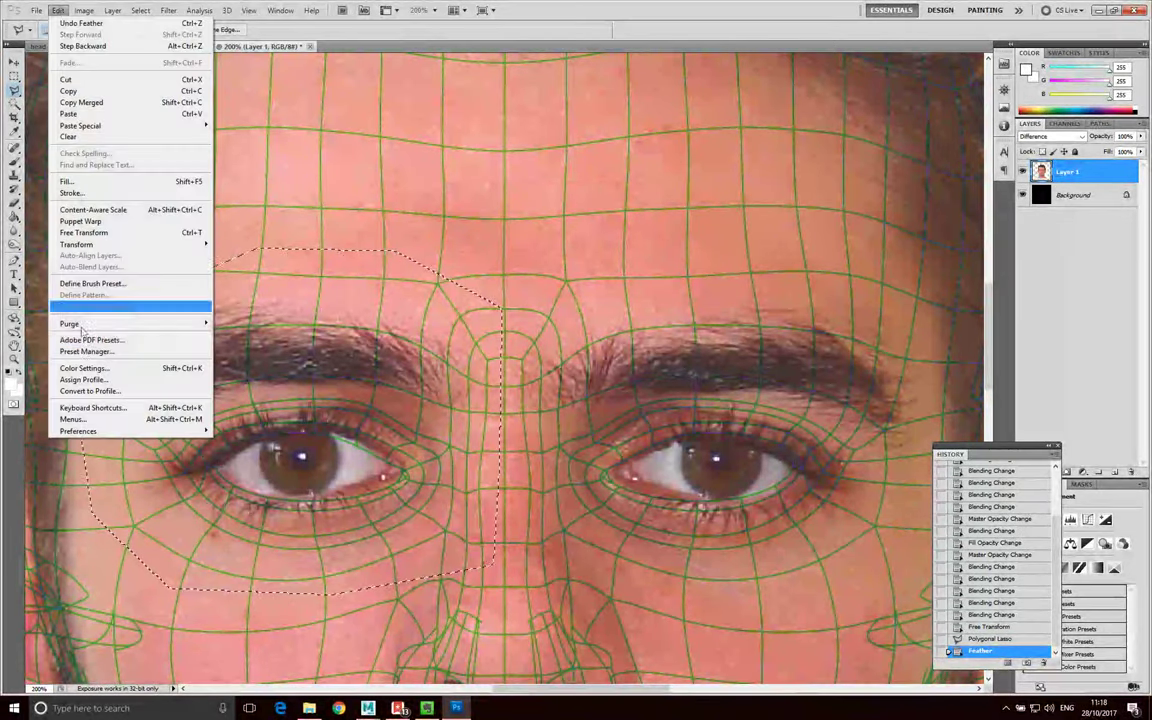
mouse_move(112, 245)
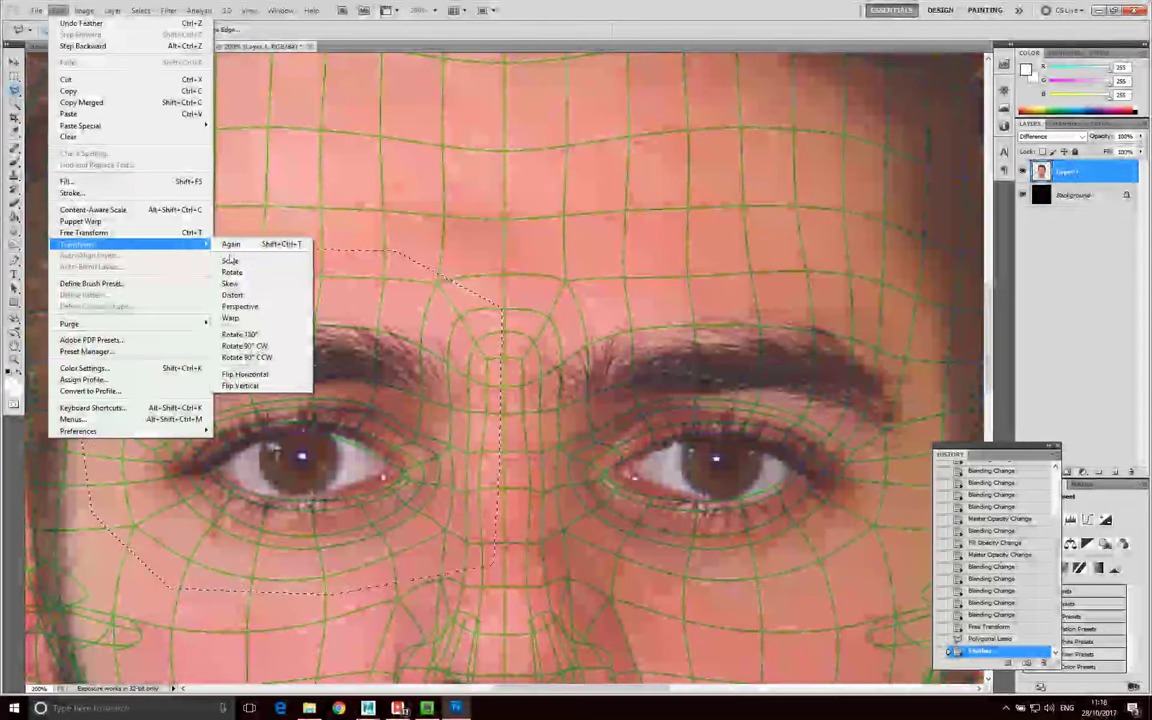
mouse_move(195, 244)
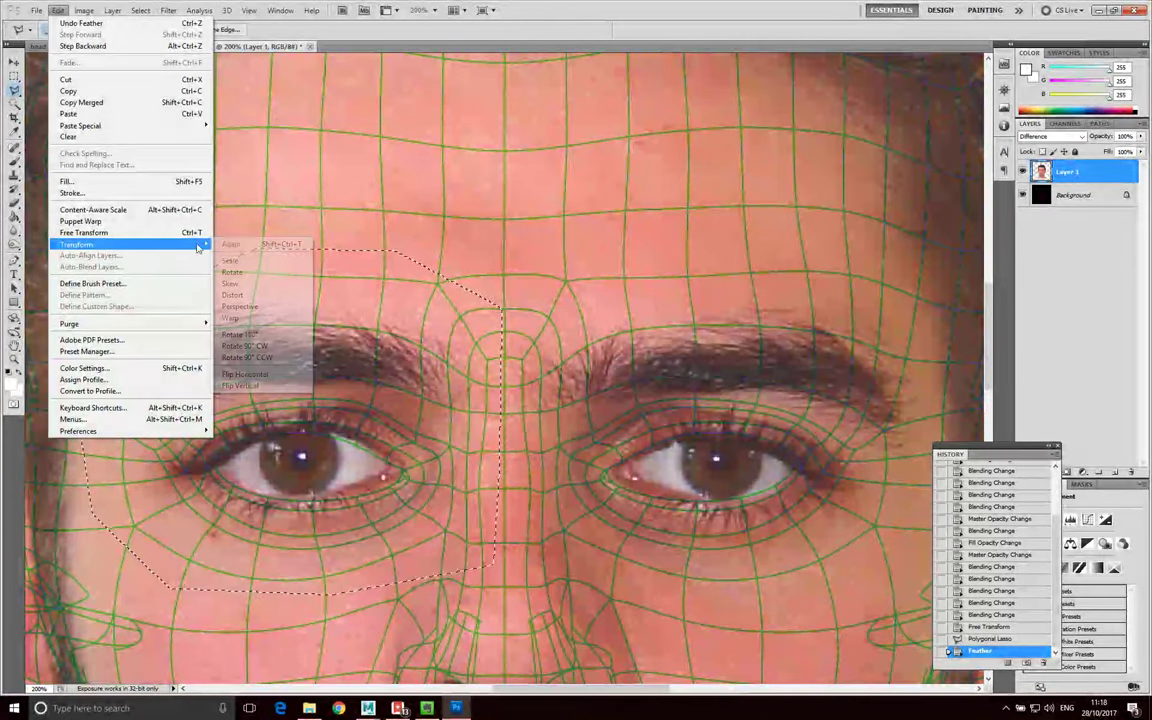
left_click(240, 318)
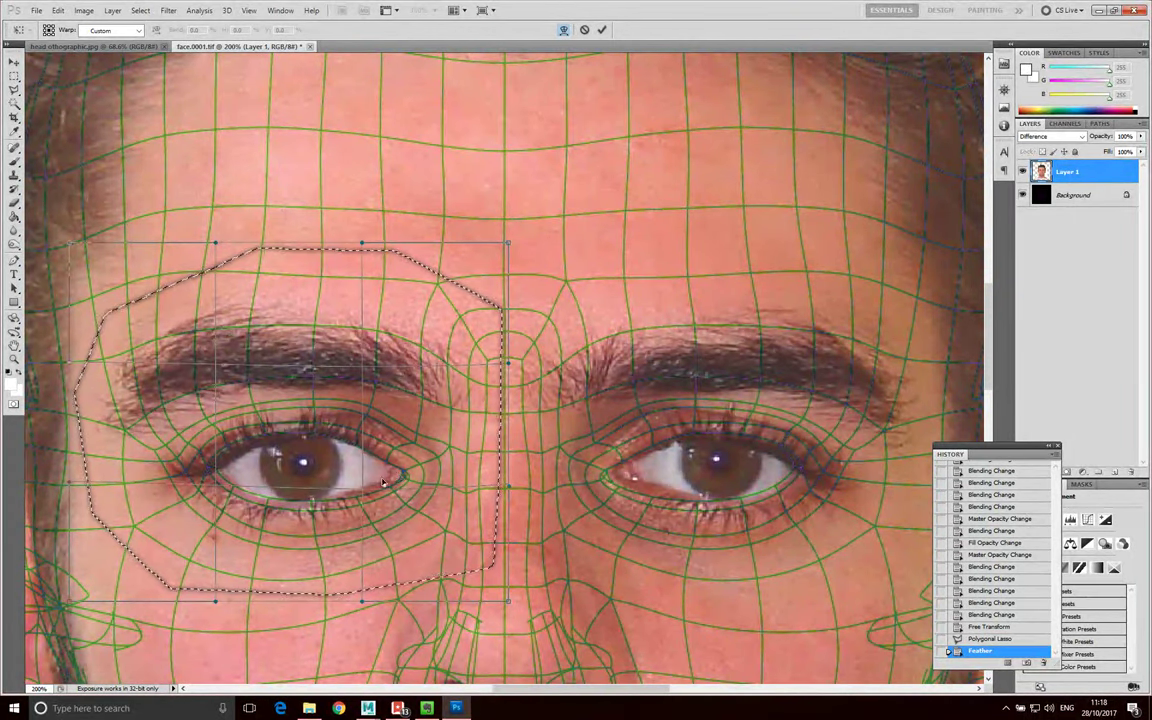
left_click_drag(191, 476, 176, 470)
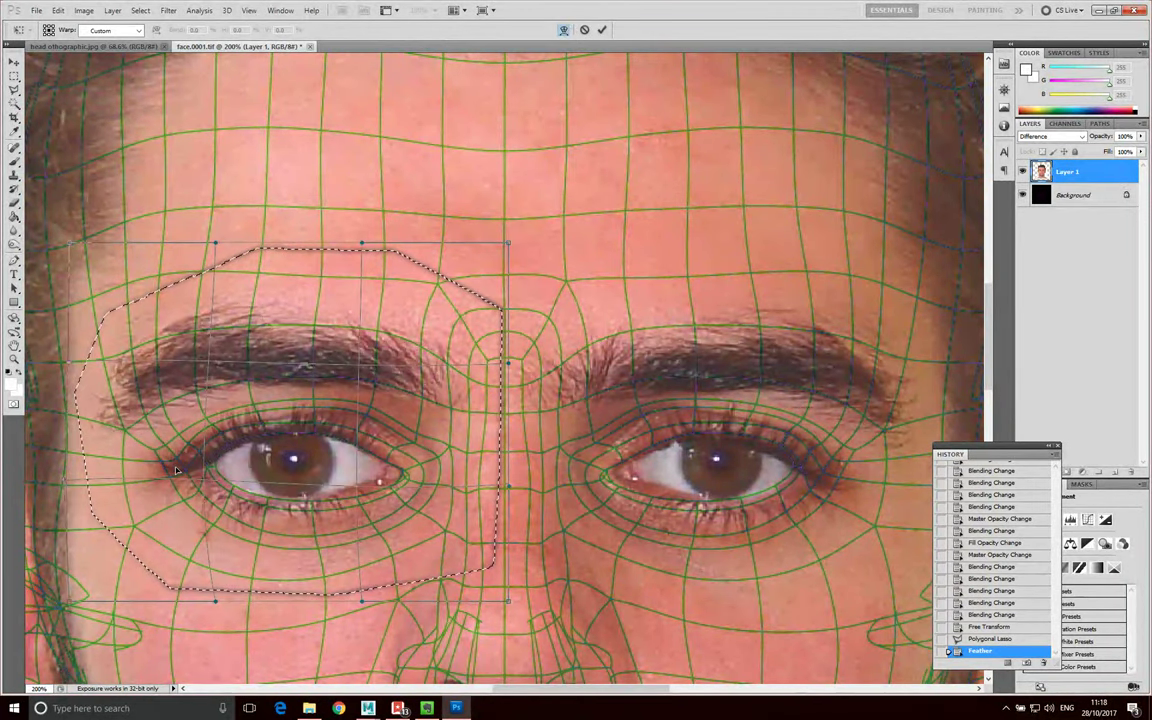
left_click_drag(386, 509, 392, 520)
left_click_drag(209, 449, 206, 446)
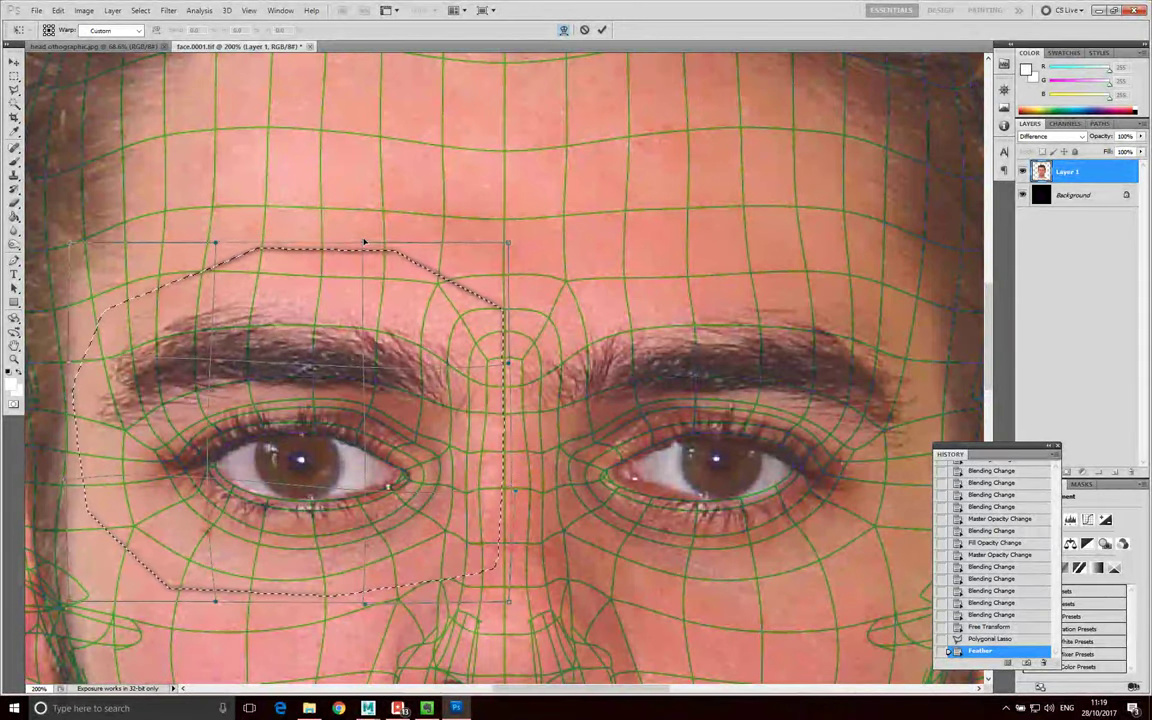
left_click_drag(364, 234, 364, 221)
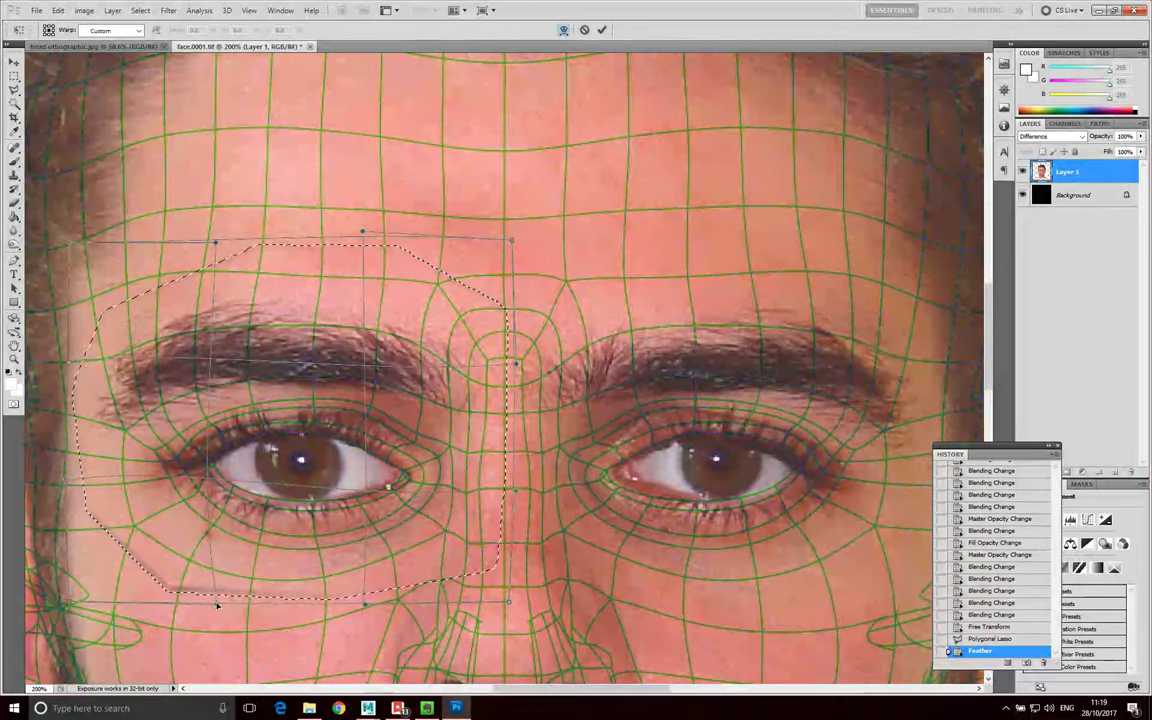
left_click_drag(217, 604, 218, 601)
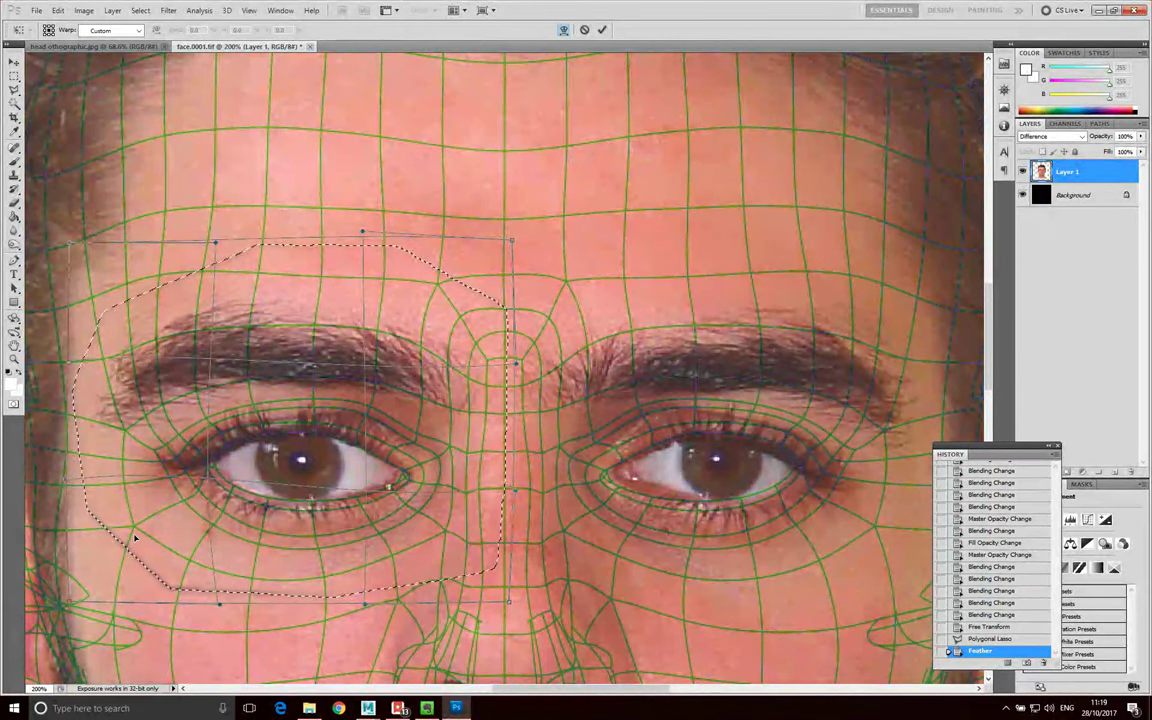
key("Return")
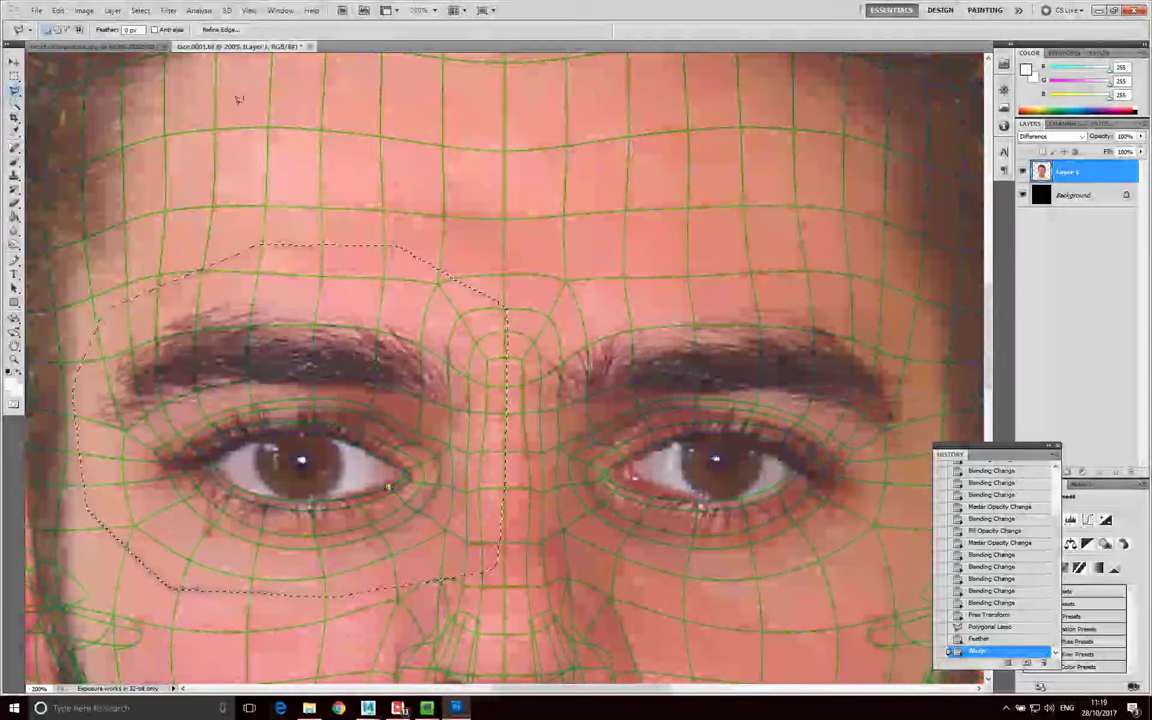
Deselect the warped eye area and hide the Background wireframe layer
left_click(145, 12)
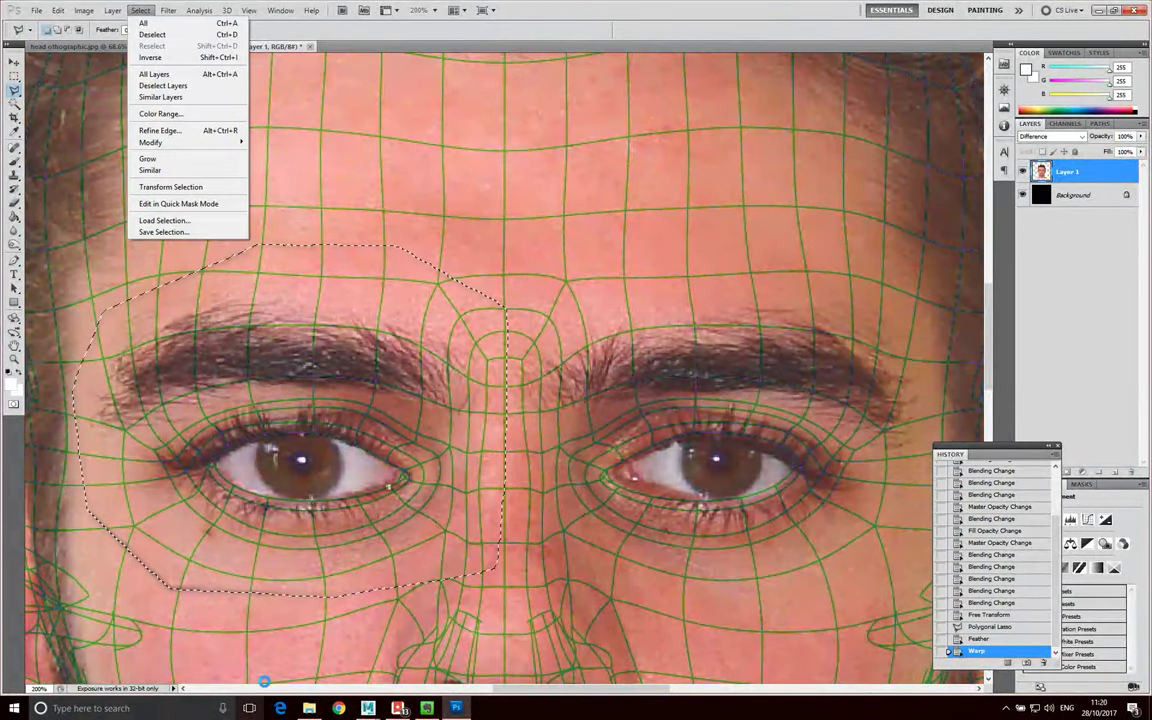
mouse_move(141, 11)
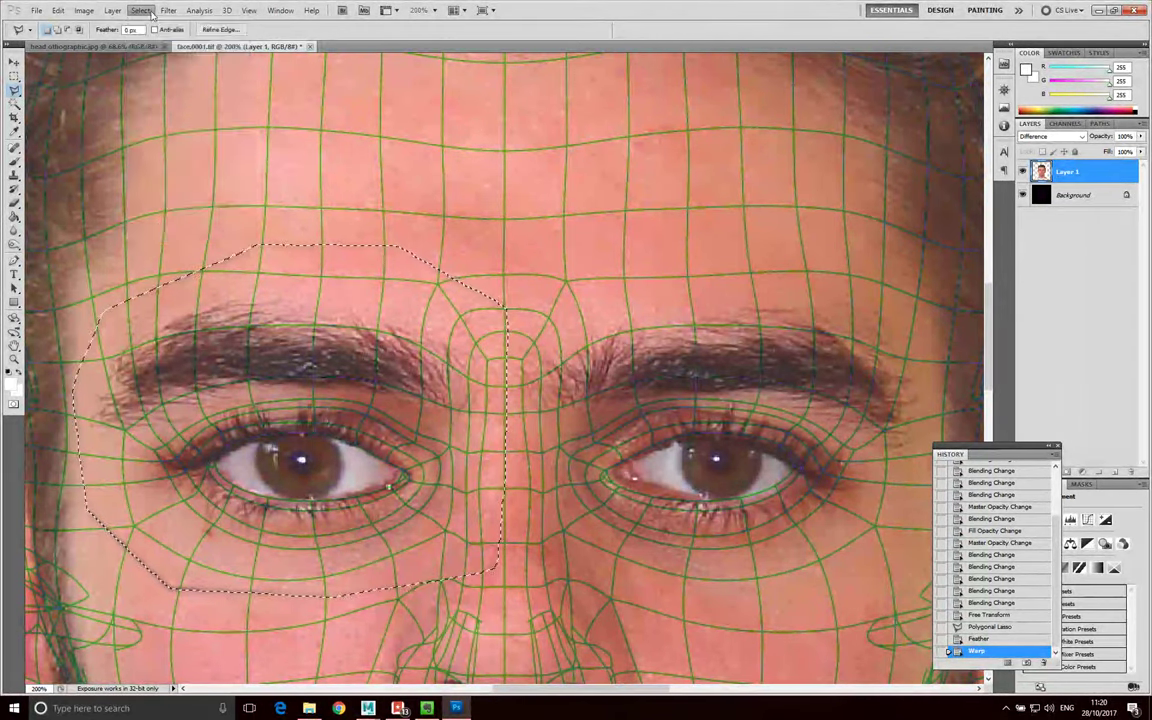
left_click(158, 36)
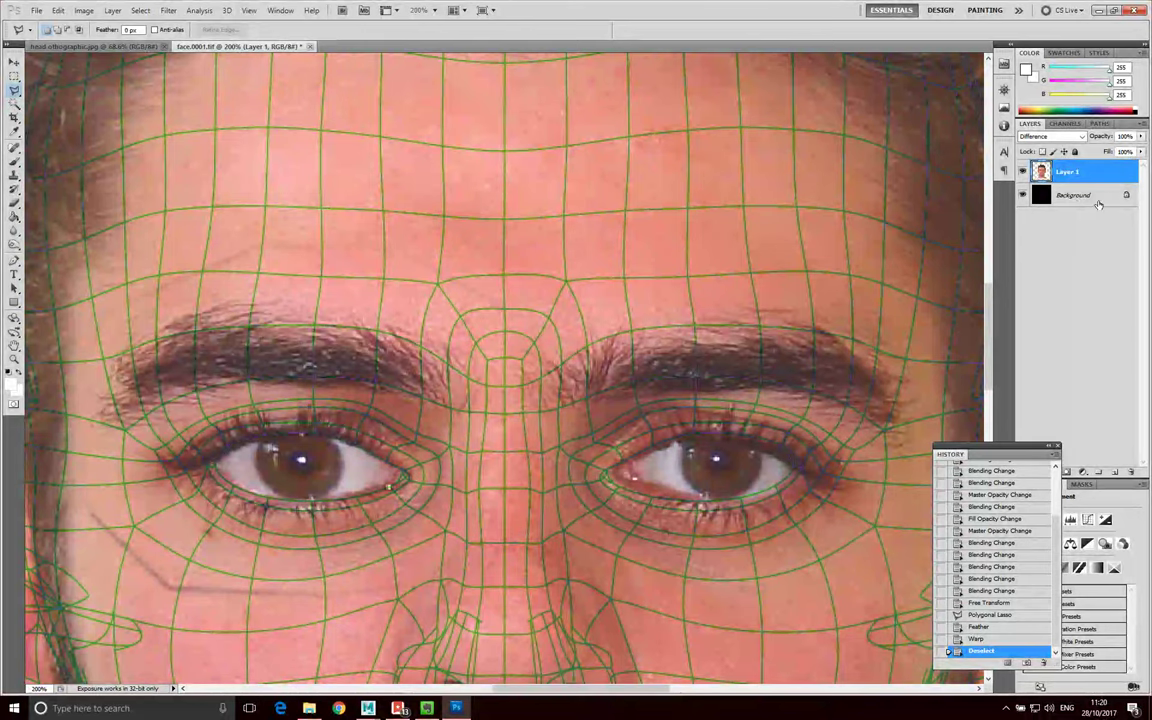
left_click(1022, 197)
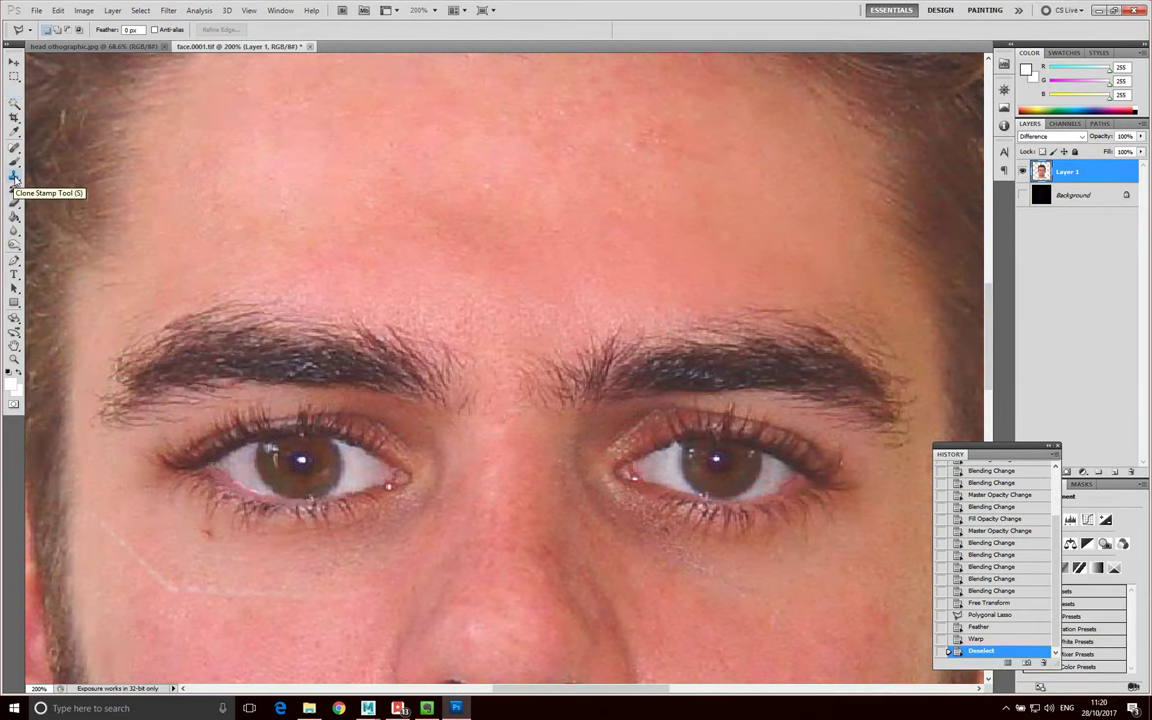
left_click(15, 177)
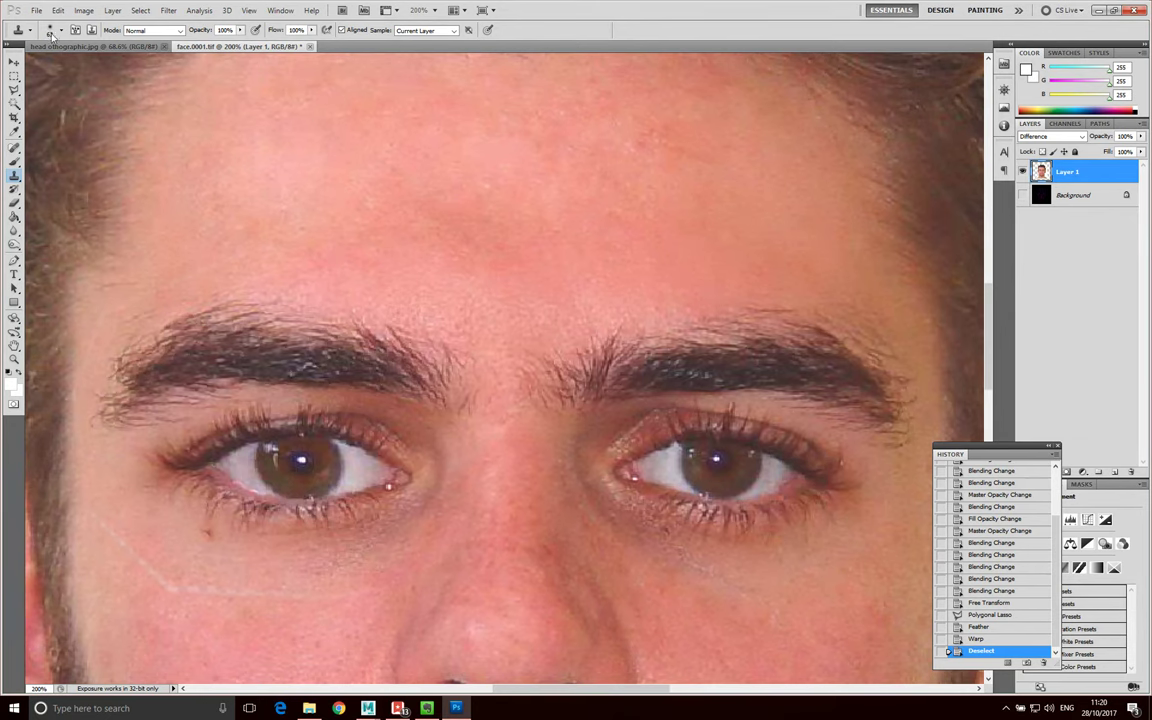
left_click(14, 203)
left_click(14, 190)
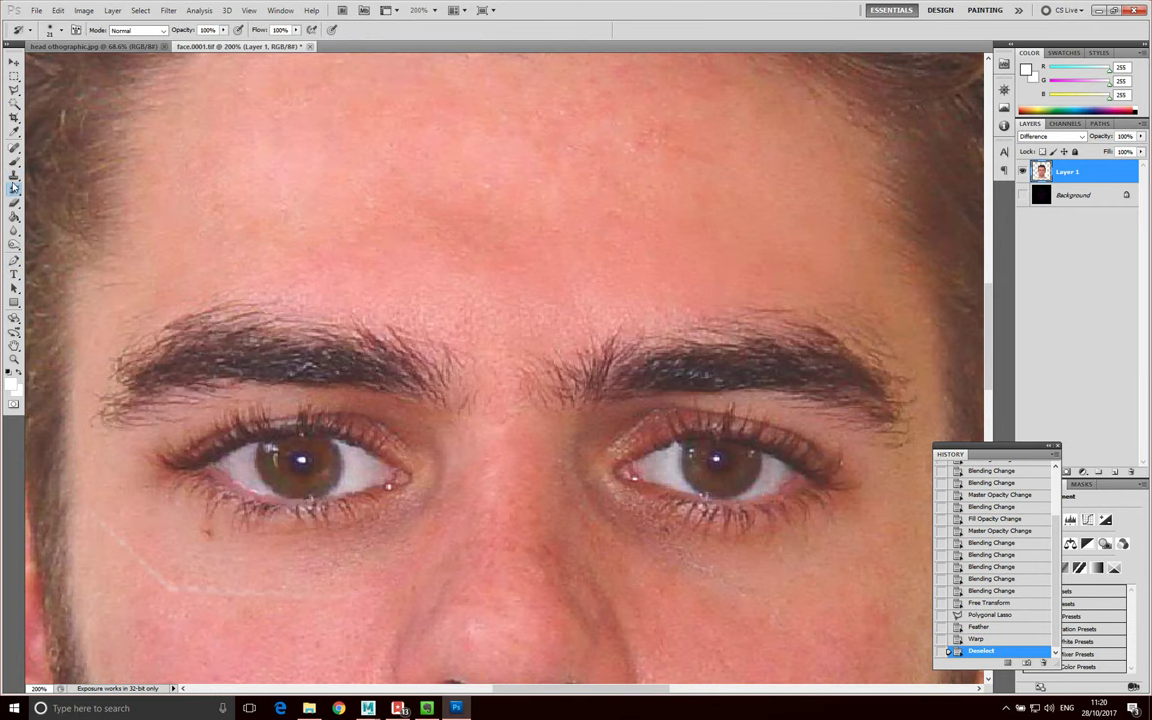
left_click(14, 162)
left_click(14, 148)
left_click(14, 162)
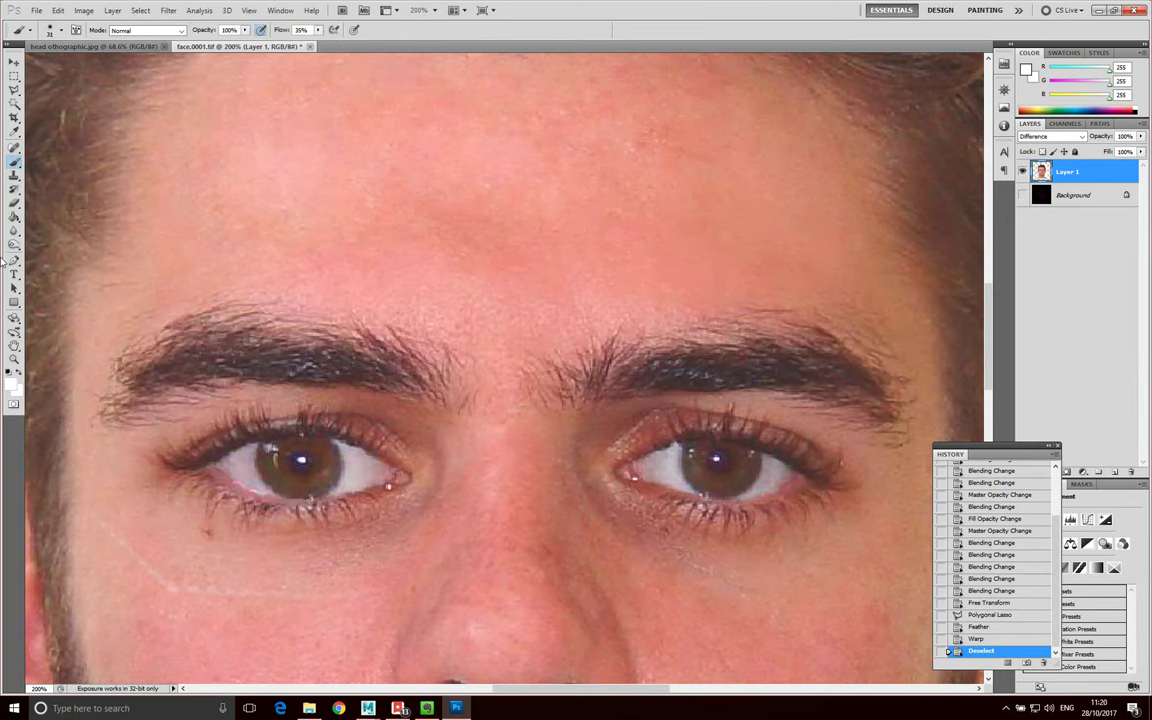
Choose the Clone Stamp tool and reduce its brush size to 35 px for retouching the face layer
left_click(14, 176)
left_click(62, 31)
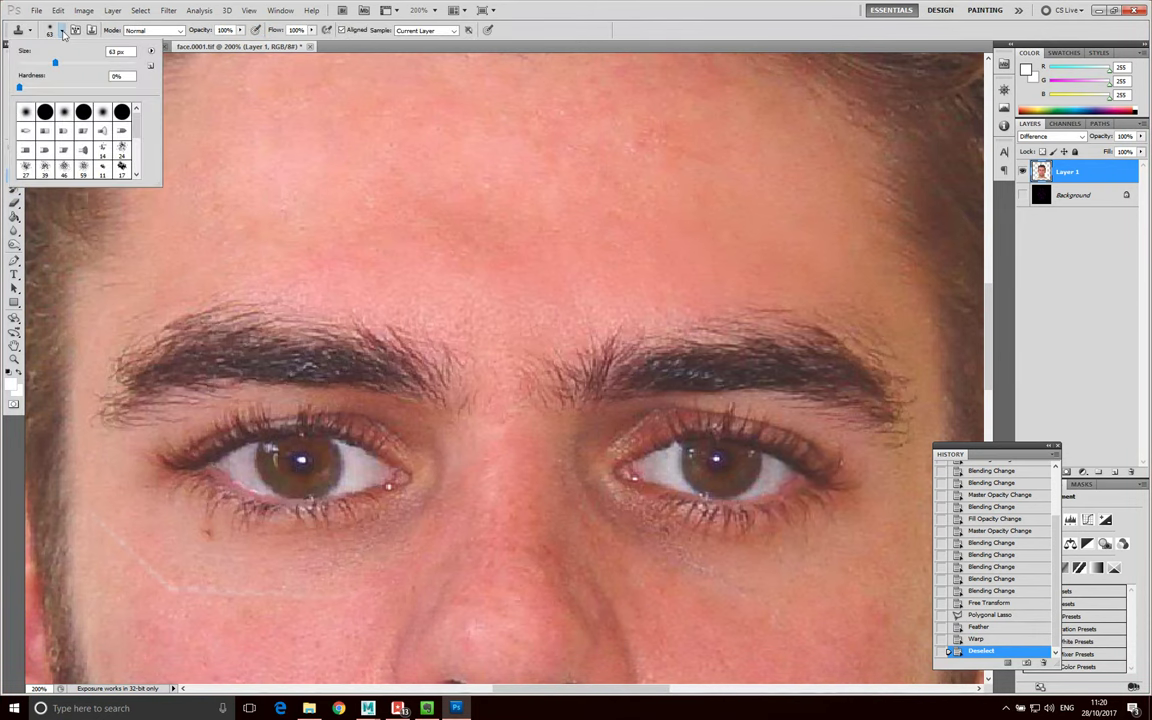
left_click_drag(55, 63, 40, 64)
left_click(225, 148)
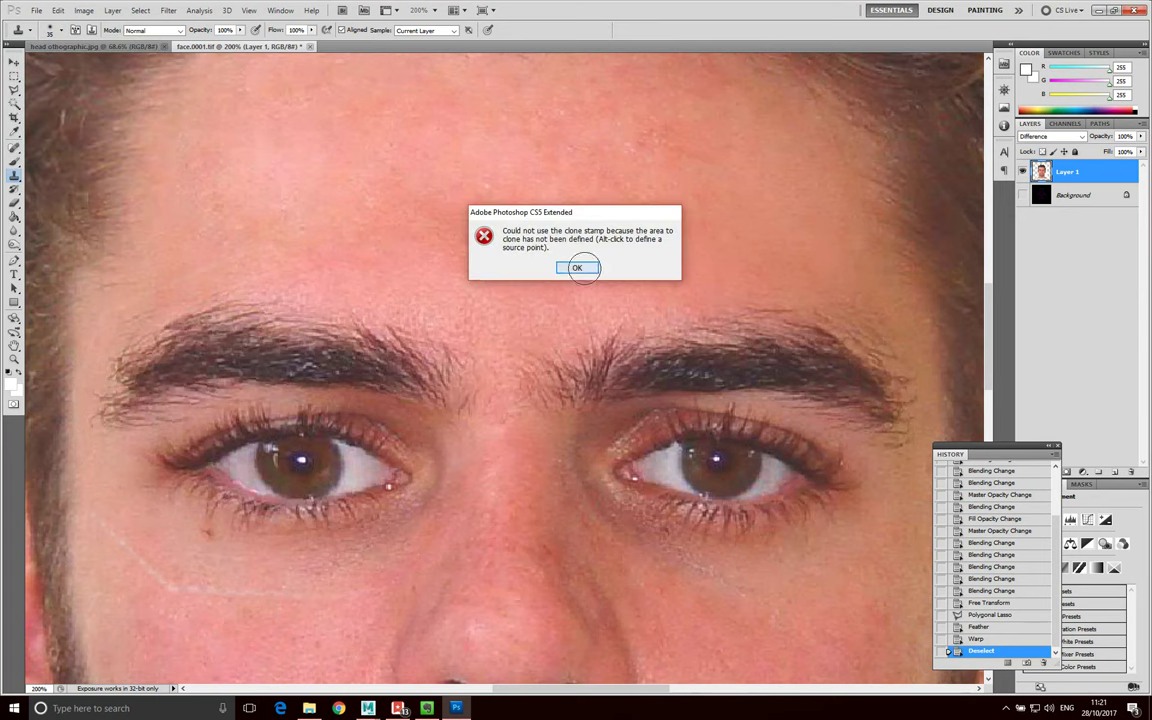
left_click(577, 267)
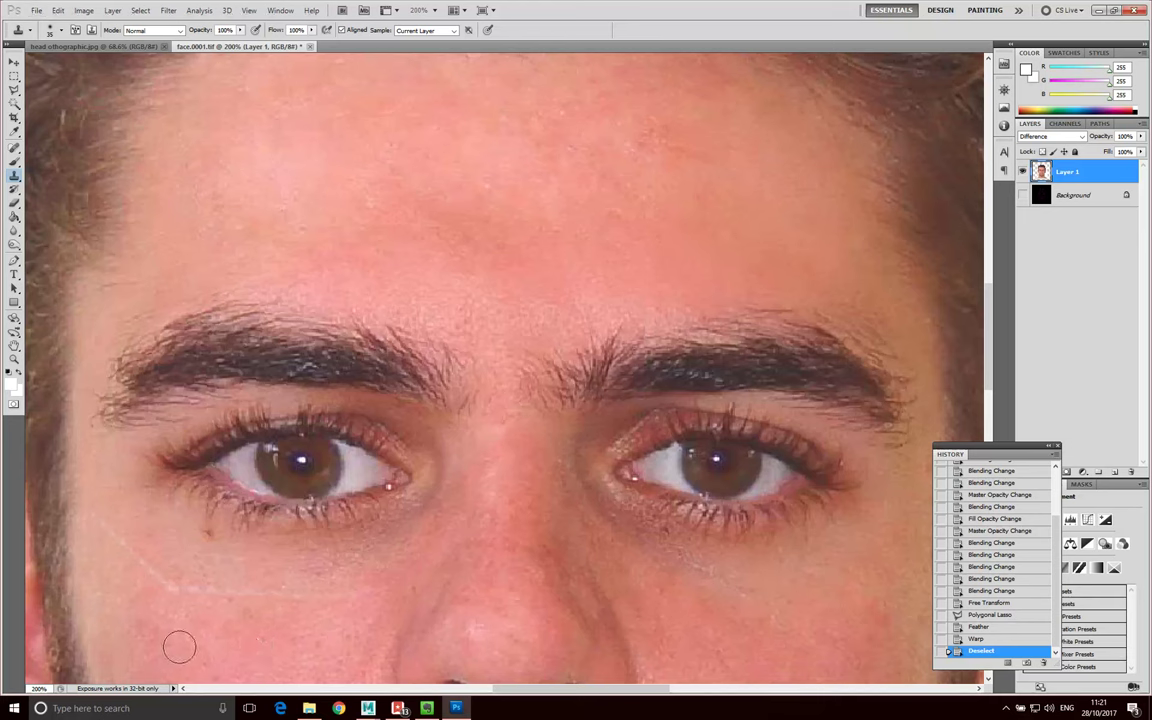
Clone clean skin over the pale seam line under the eye on the image's left half and touch up the skin above that eyebrow
mouse_move(103, 530)
left_mouse_down()
mouse_move(216, 594)
mouse_move(287, 610)
left_mouse_up()
left_click(112, 583, "alt")
mouse_move(110, 541)
left_mouse_down()
mouse_move(213, 597)
mouse_move(347, 607)
mouse_move(337, 598)
mouse_move(373, 595)
left_mouse_up()
left_click(347, 600, "alt")
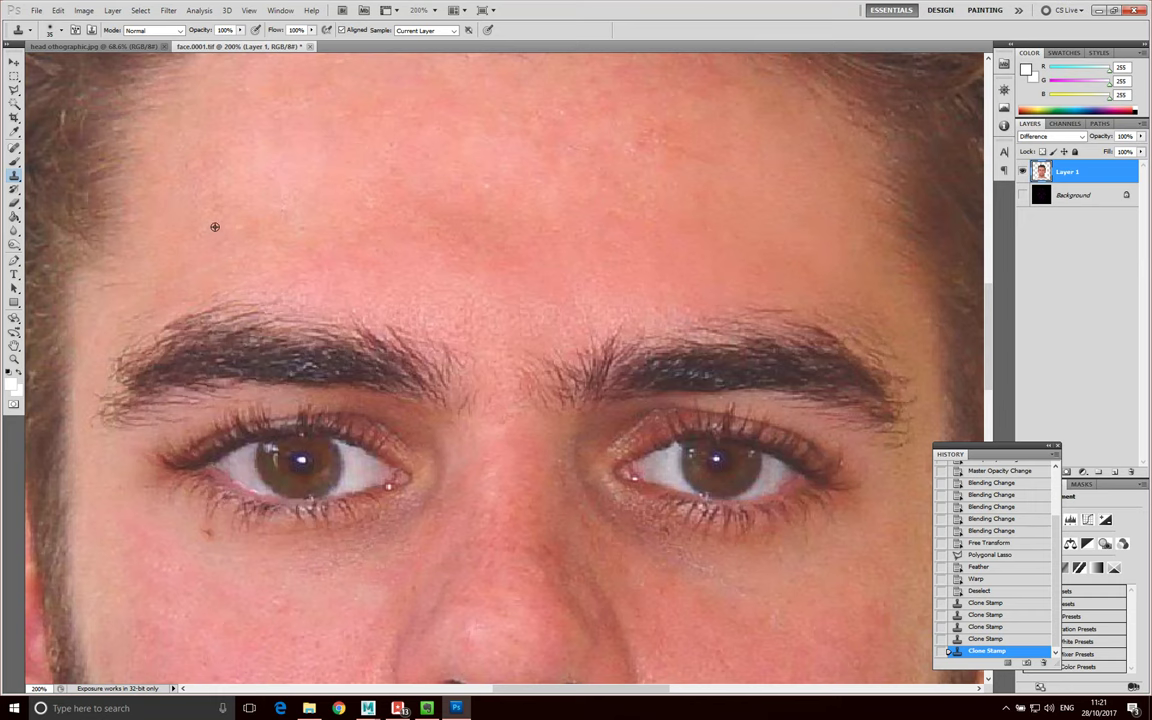
left_click(170, 283)
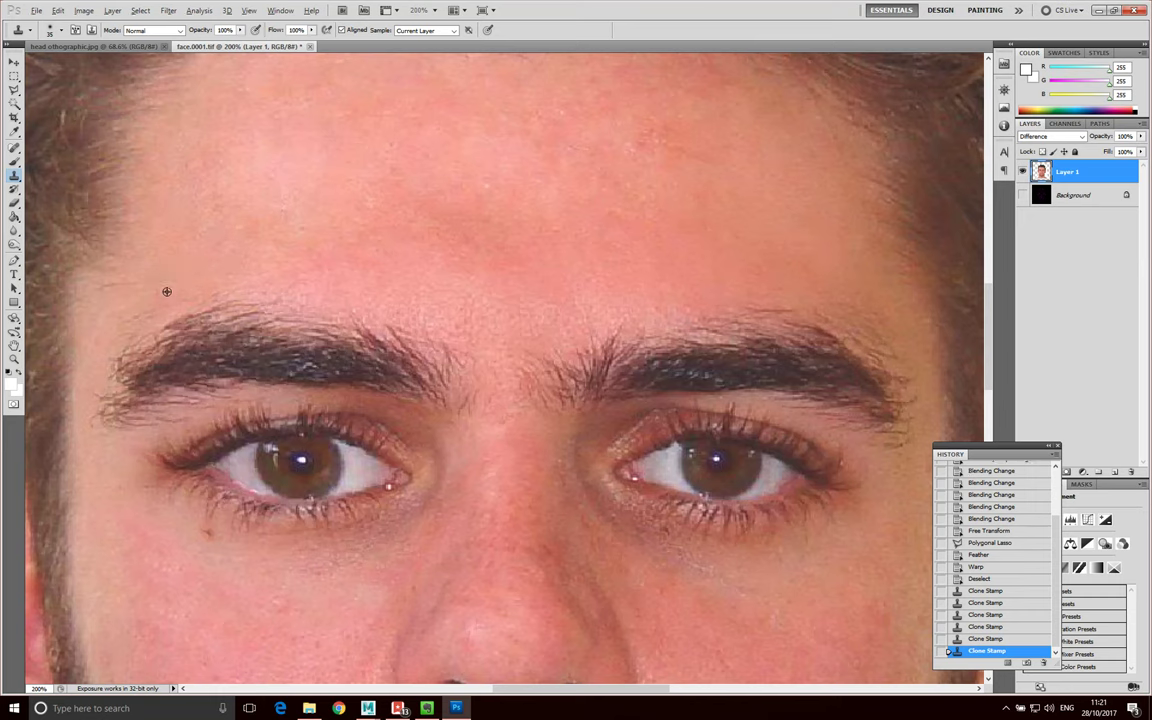
left_click(100, 308)
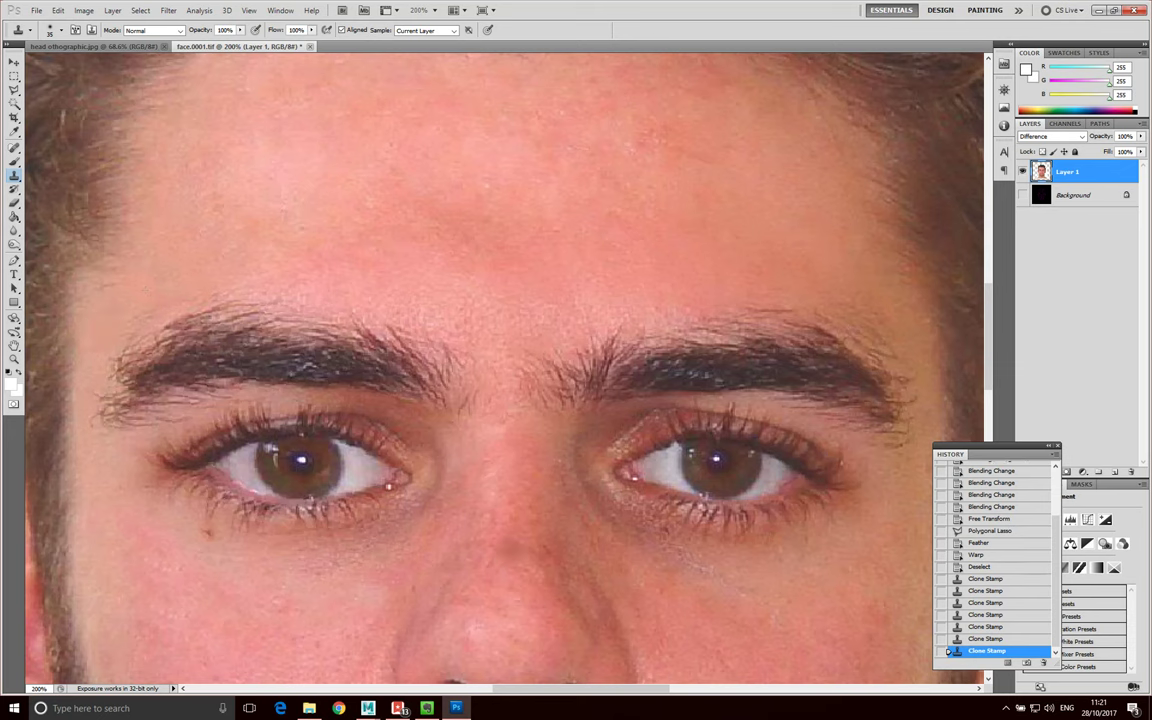
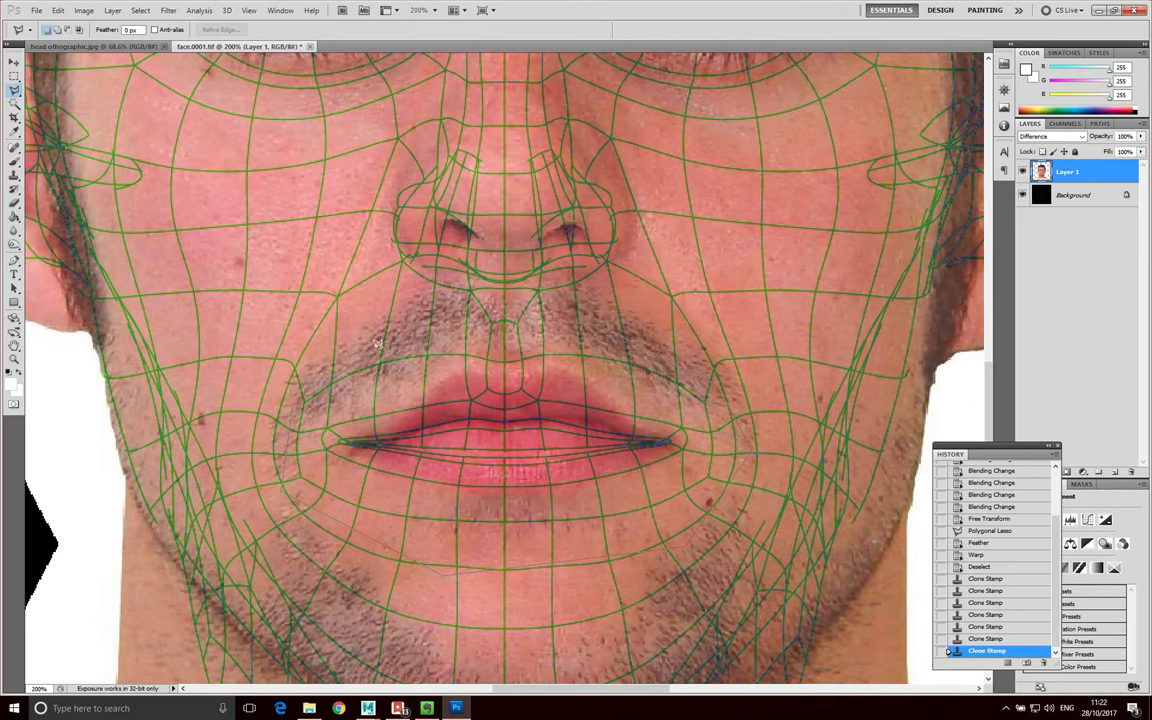
Finish a polygonal lasso selection around the mouth, enclosing the lips and some surrounding skin on the face layer
double_click(731, 539)
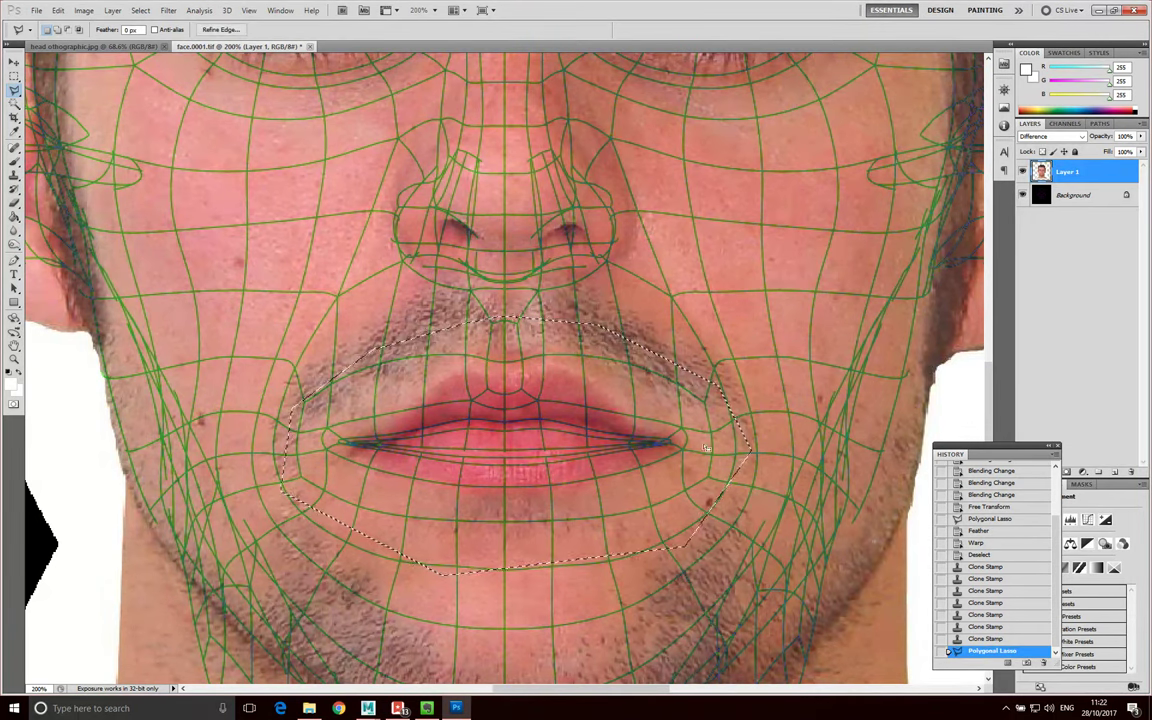
Try warping the selected mouth so the lip line, mouth corners and lip edges follow the wireframe's lip loops
left_click(59, 12)
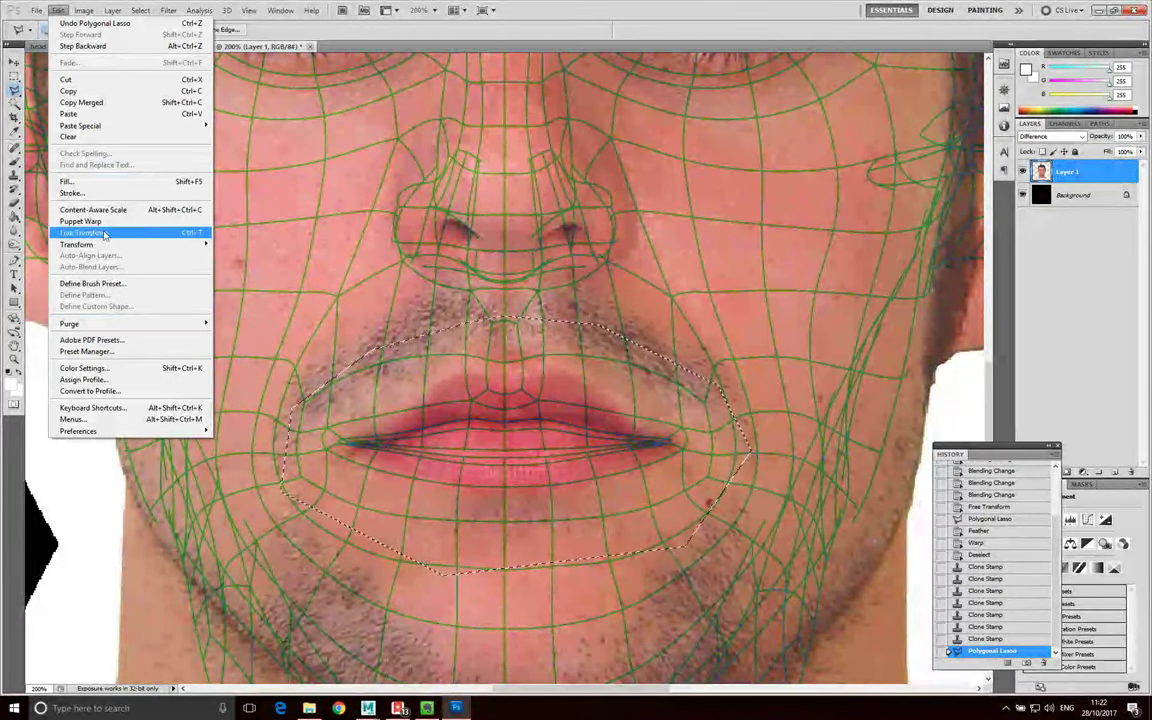
mouse_move(108, 245)
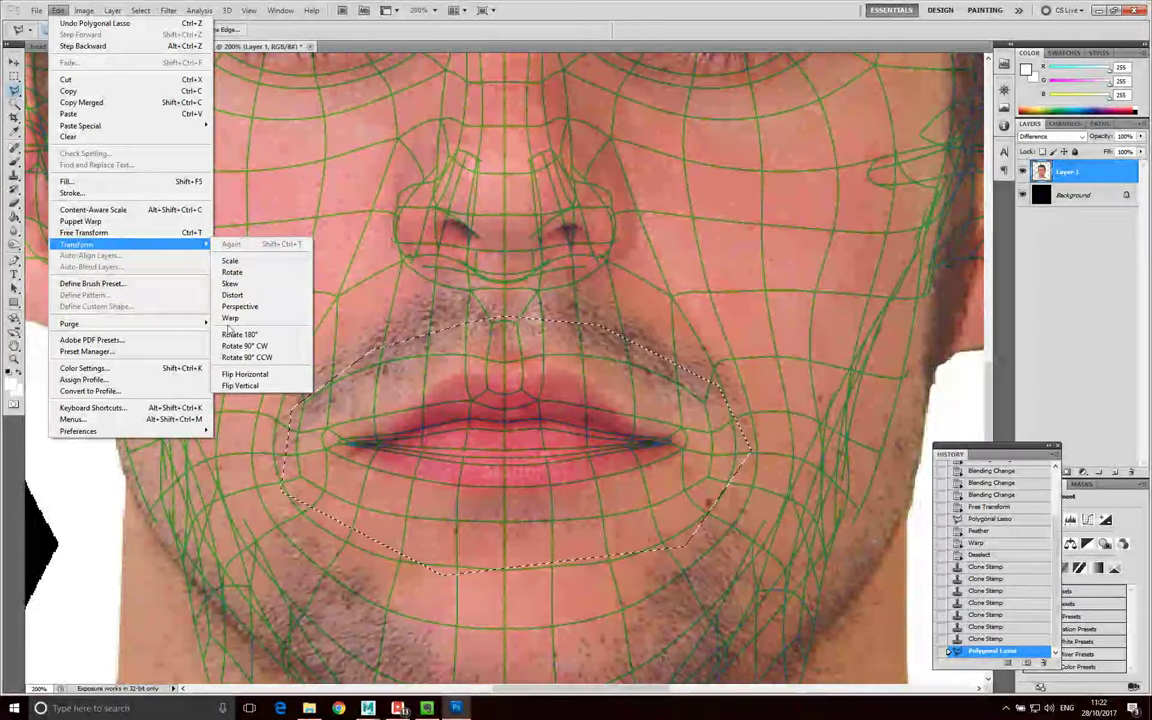
left_click(230, 318)
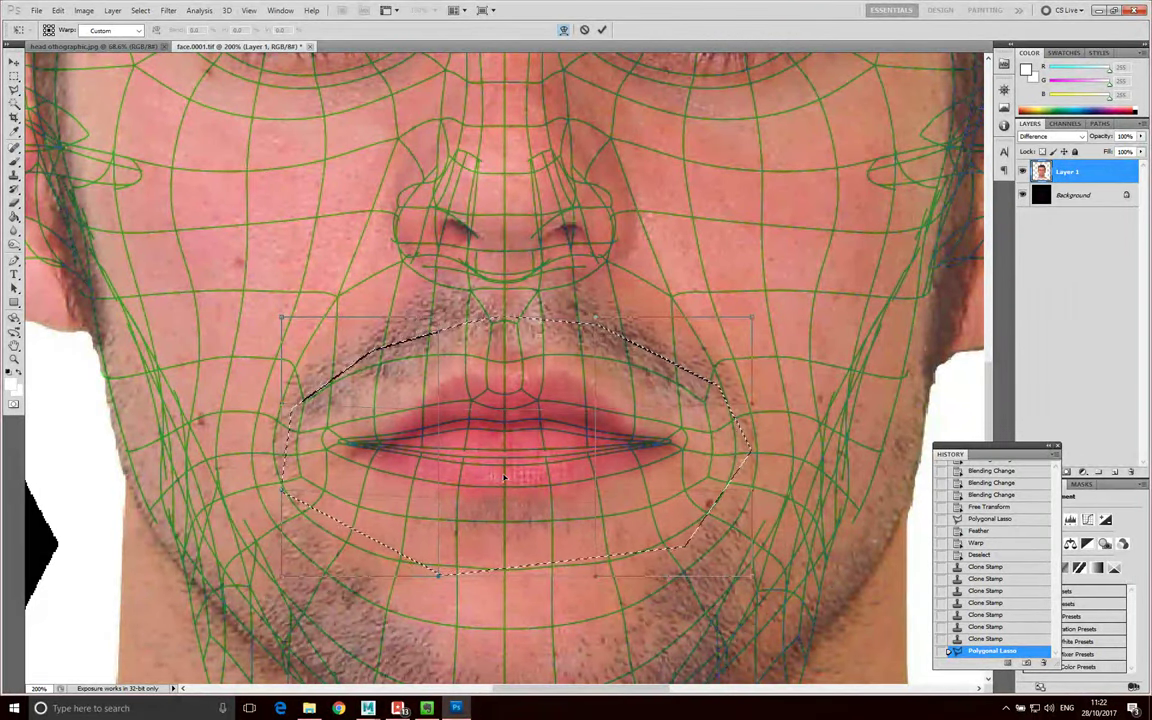
left_click_drag(504, 483, 503, 504)
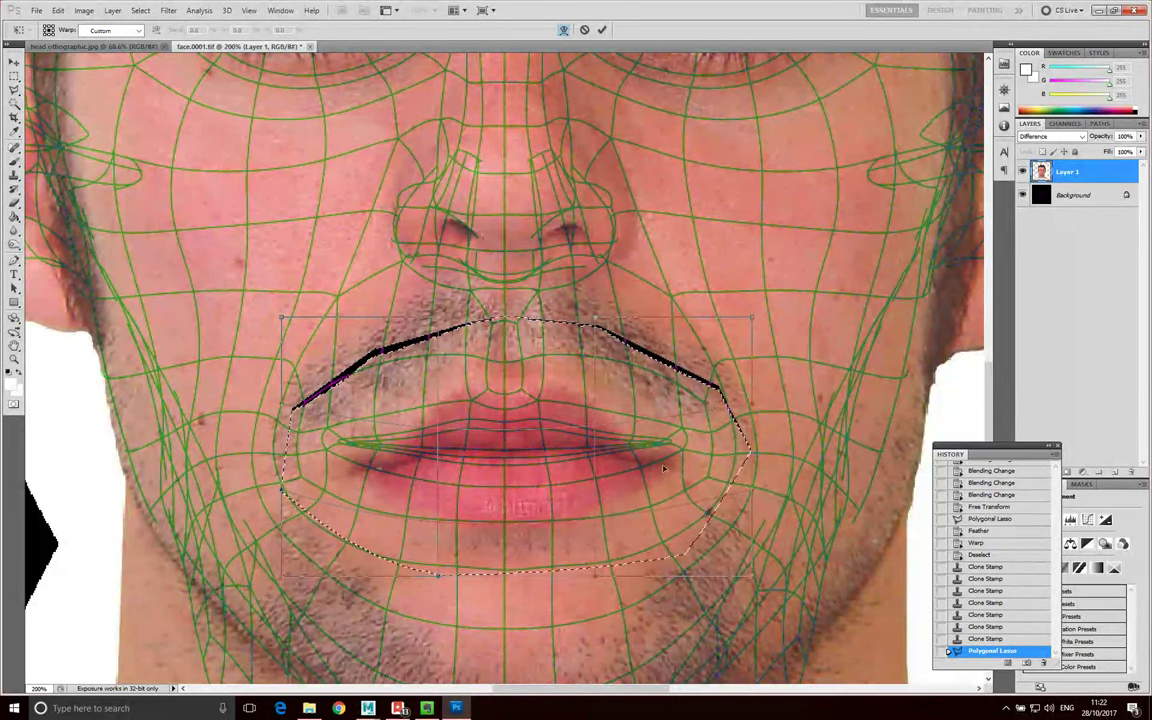
left_click_drag(719, 456, 715, 439)
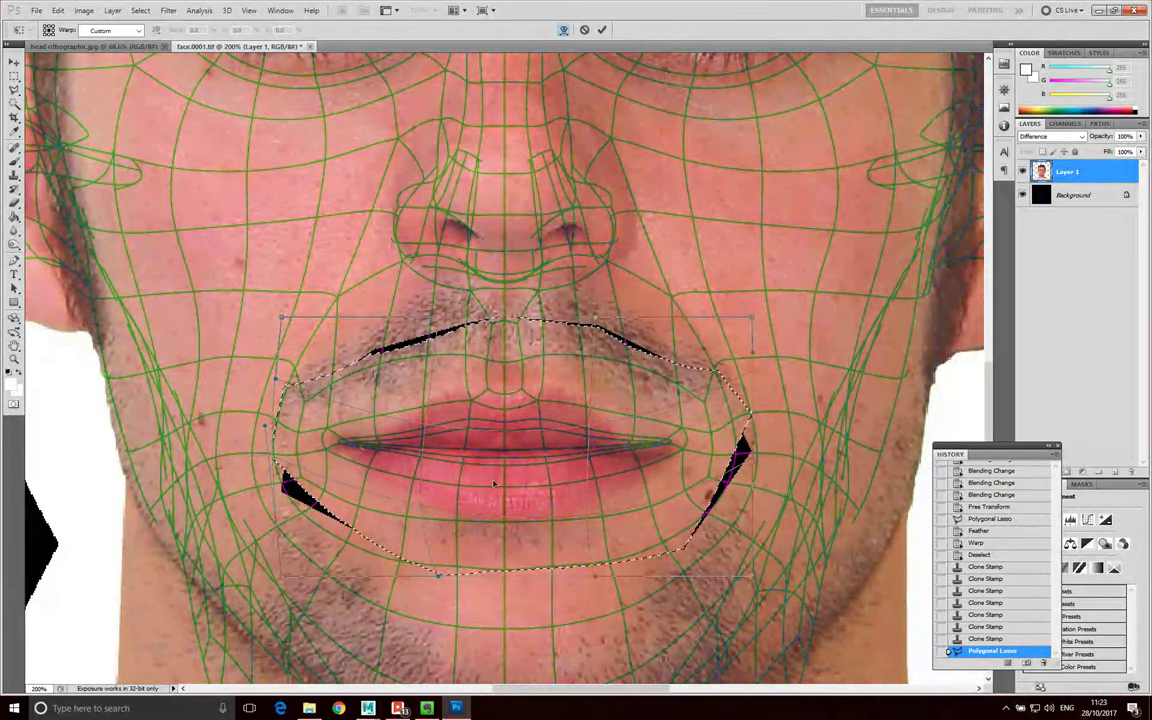
left_click_drag(702, 453, 668, 450)
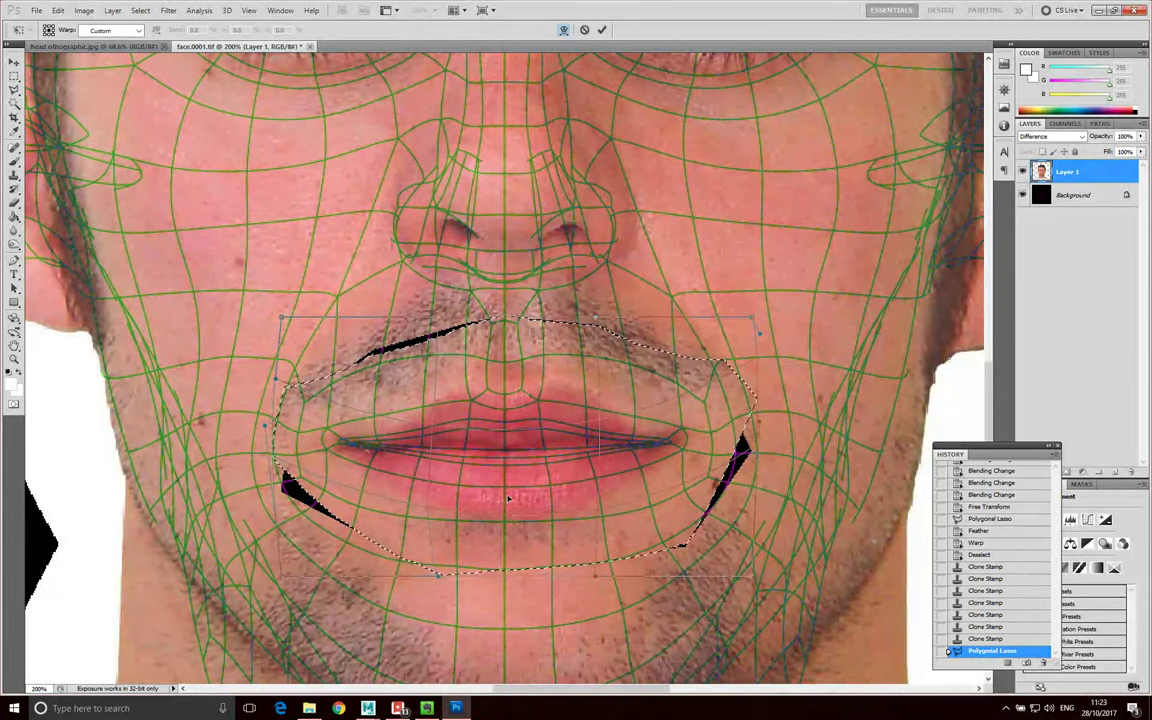
left_click_drag(508, 498, 508, 501)
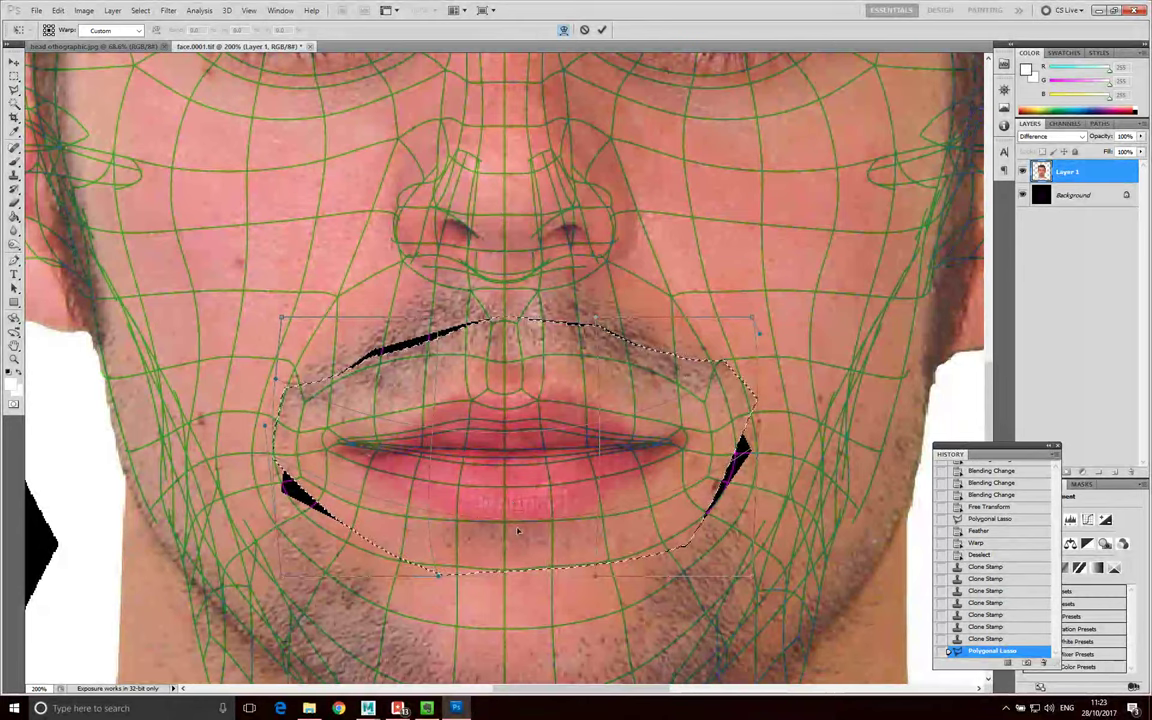
left_click_drag(505, 534, 483, 519)
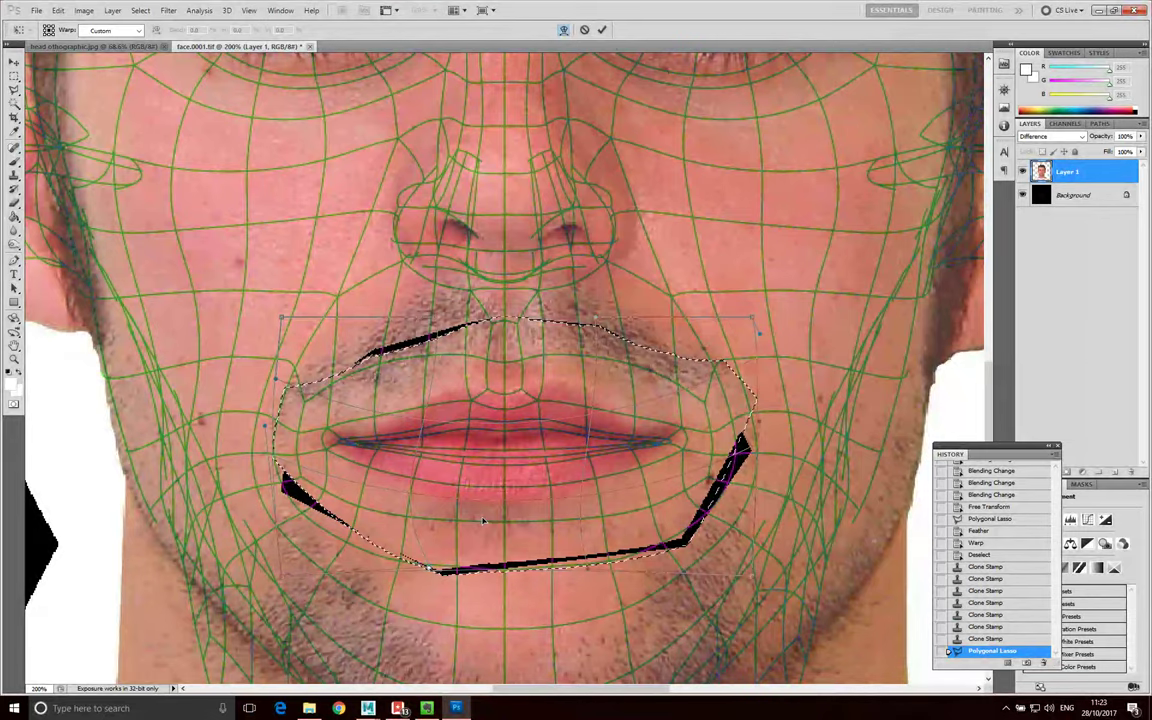
left_click_drag(504, 379, 565, 406)
left_click_drag(466, 412, 465, 408)
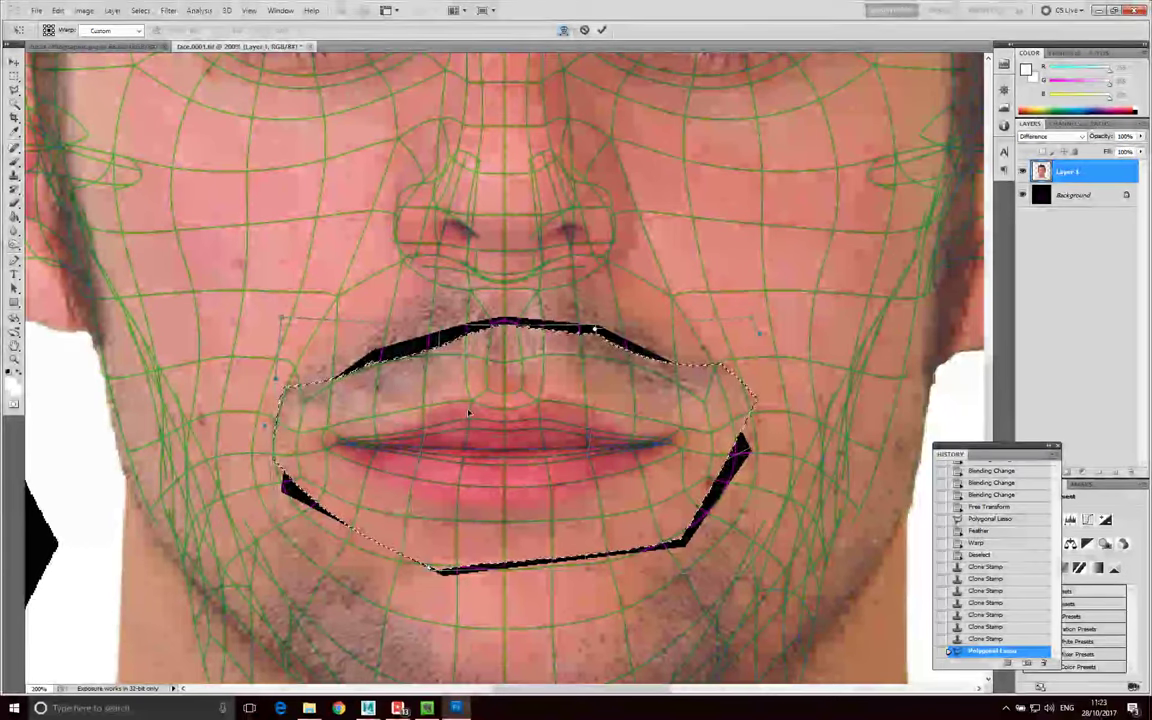
left_click_drag(331, 456, 333, 447)
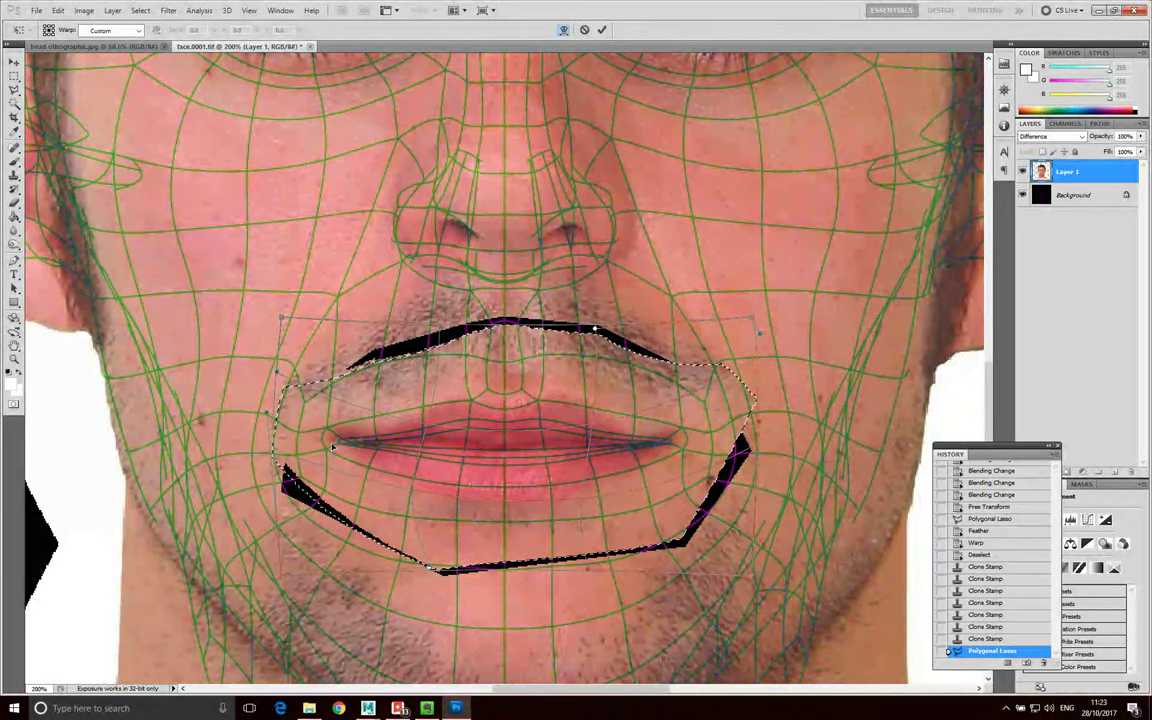
left_click_drag(505, 465, 502, 453)
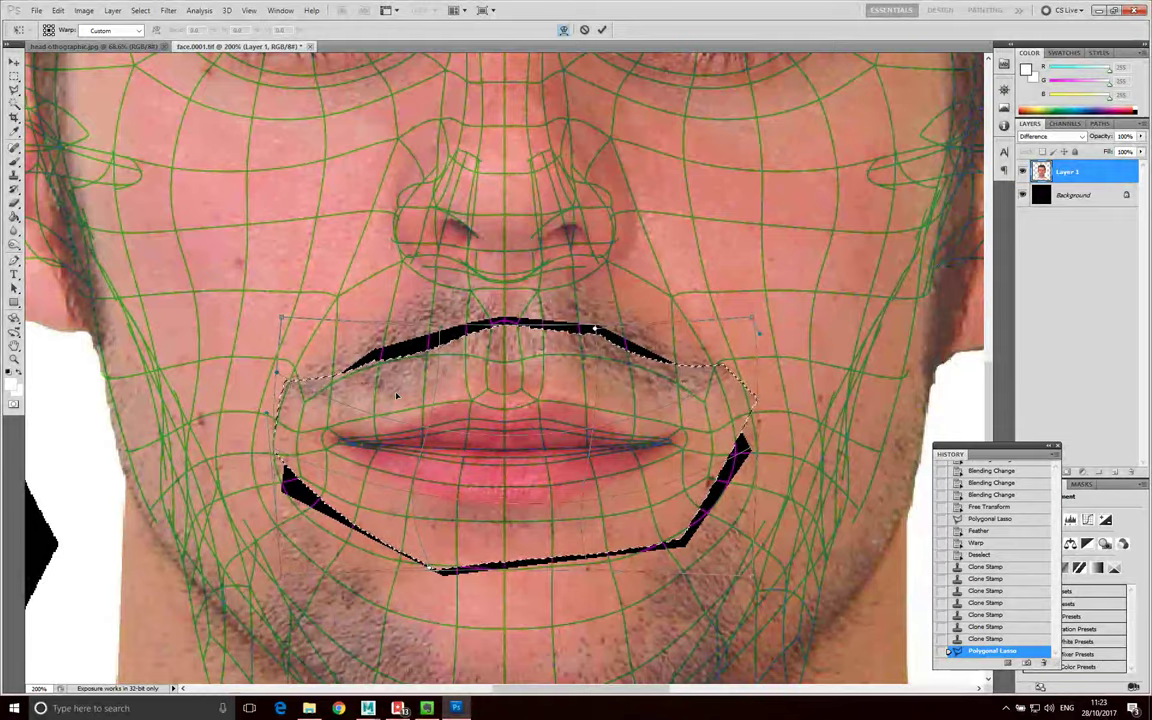
Stretch the warp's outer edges outward to cover the black gaps above the upper lip and around the chin side
left_click_drag(595, 330, 607, 302)
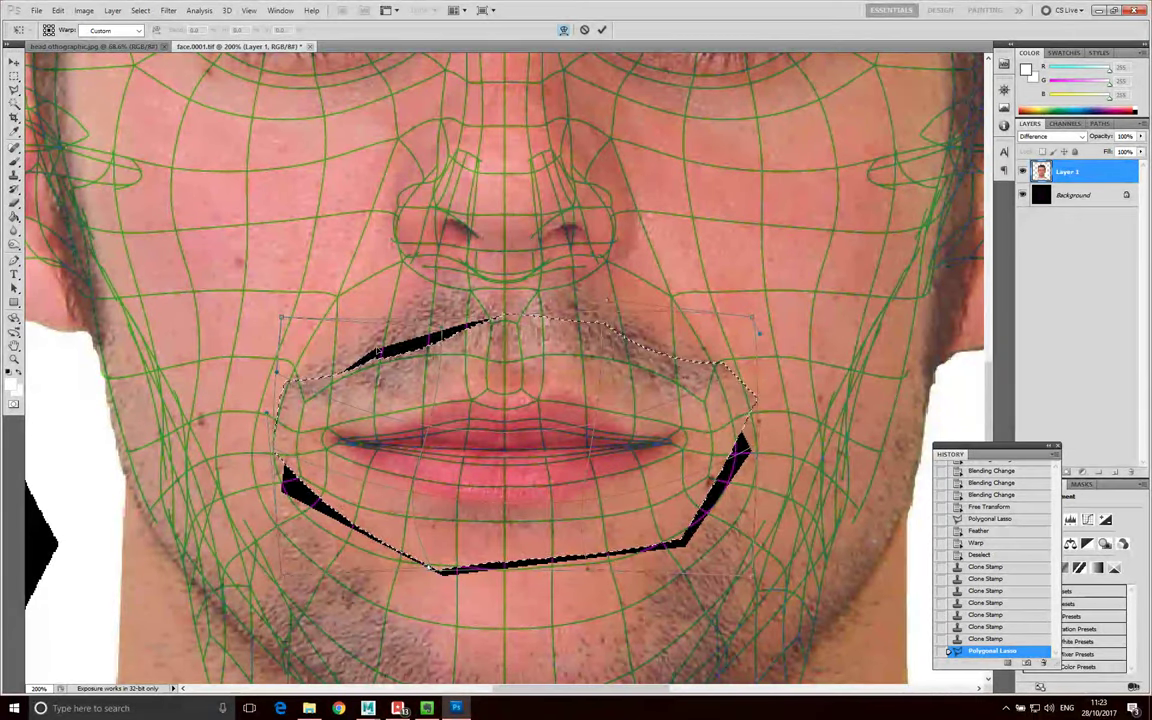
left_click_drag(444, 333, 404, 293)
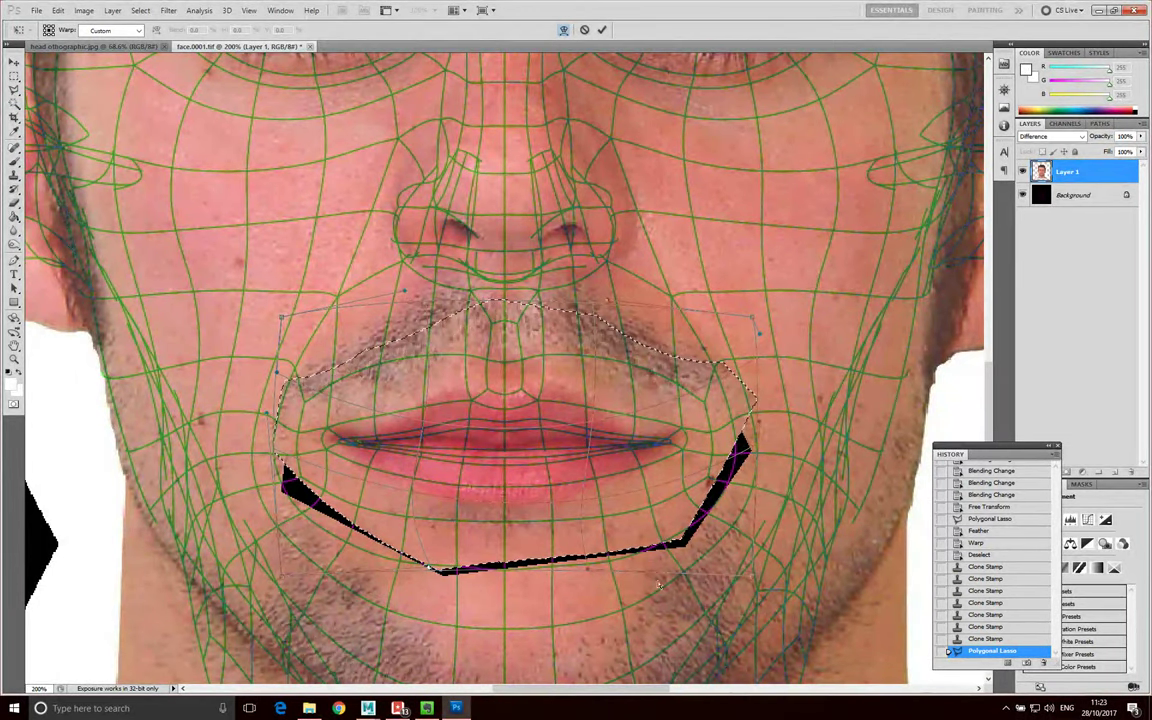
left_click_drag(754, 581, 798, 600)
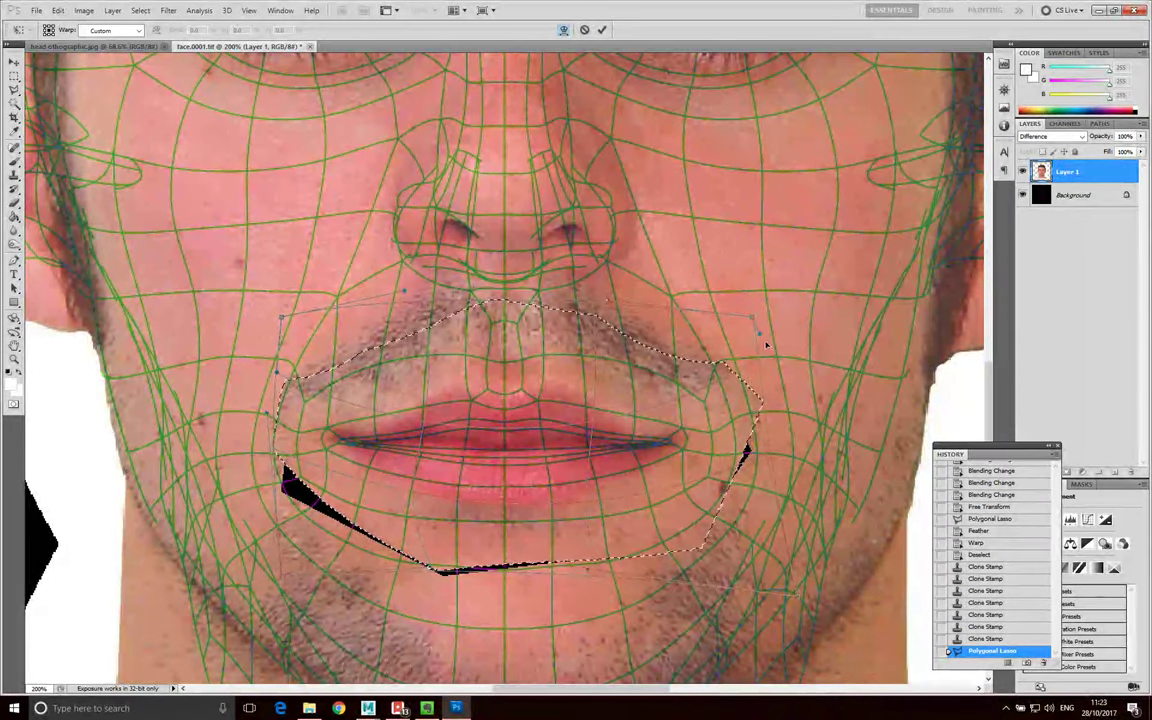
left_click_drag(796, 367, 806, 372)
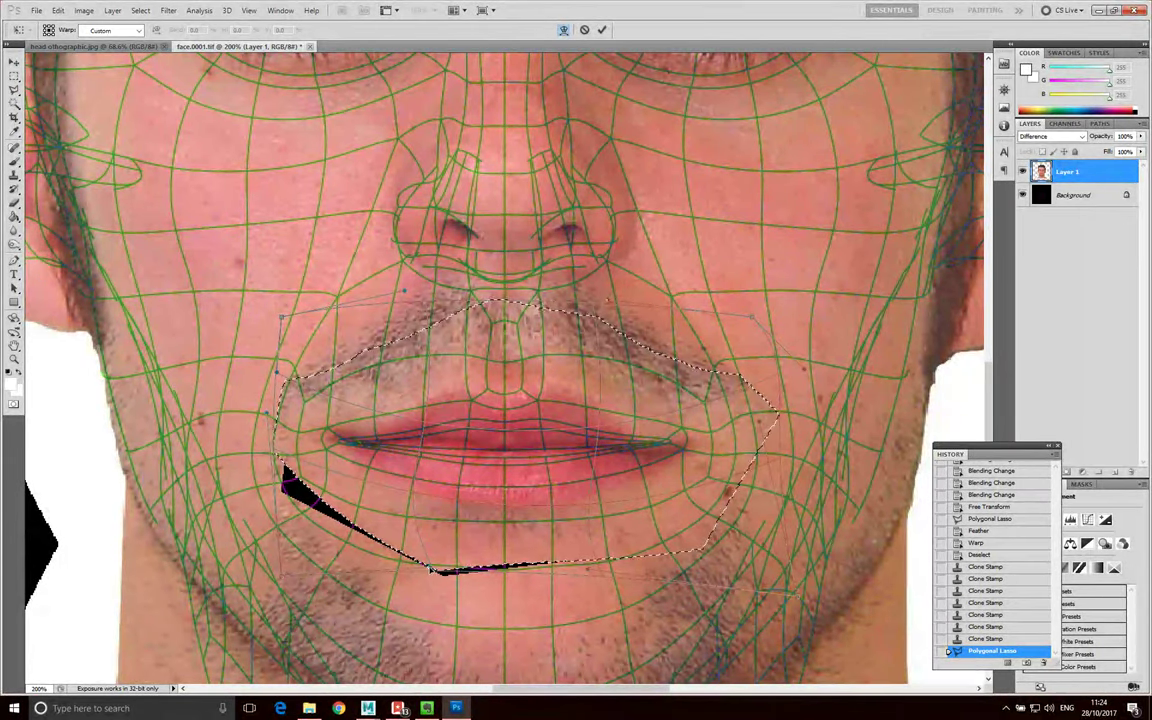
left_click_drag(418, 594, 414, 608)
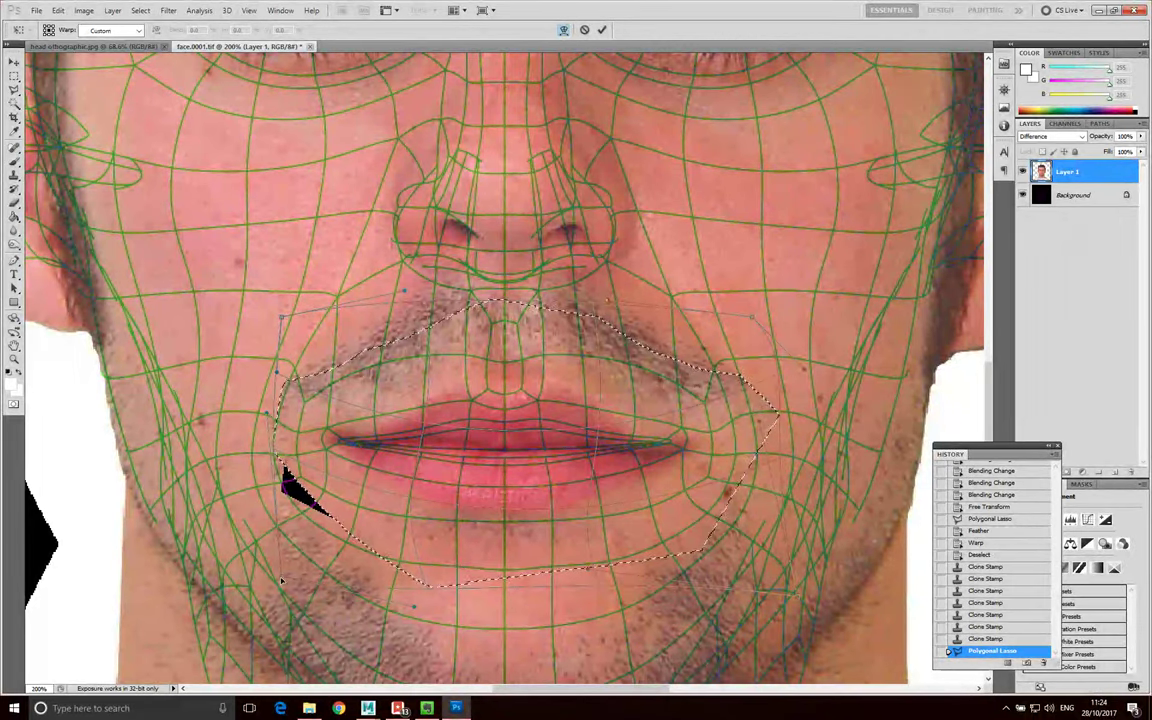
left_click_drag(268, 421, 240, 445)
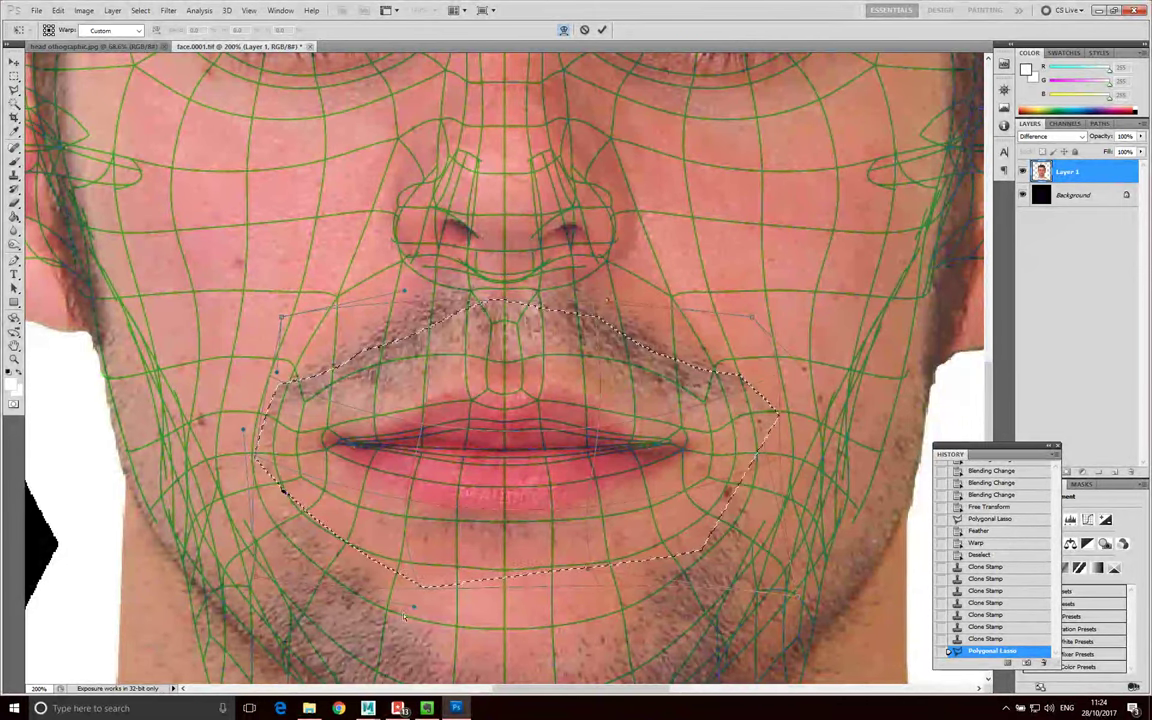
mouse_move(391, 659)
left_mouse_down()
mouse_move(379, 663)
mouse_move(386, 673)
mouse_move(395, 659)
left_mouse_up()
Refine the mouth warp around the lip line, the lower lip and the mouth corner on the image's right half
left_click_drag(448, 447, 438, 448)
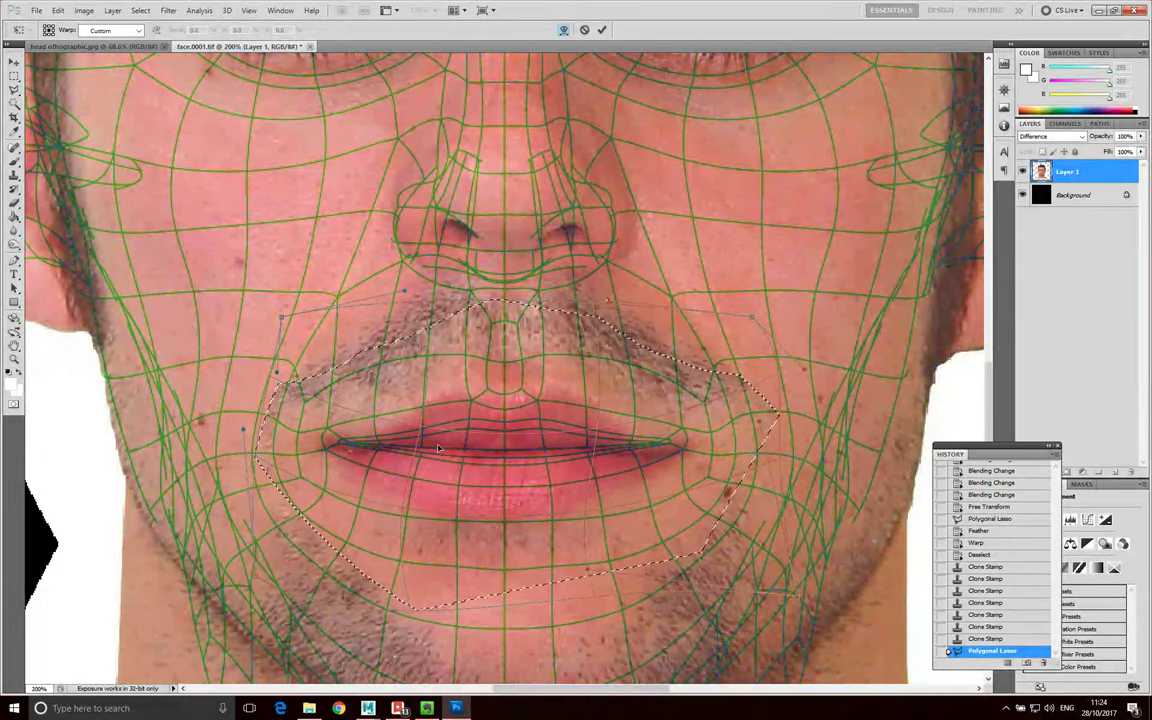
left_click_drag(404, 288, 402, 287)
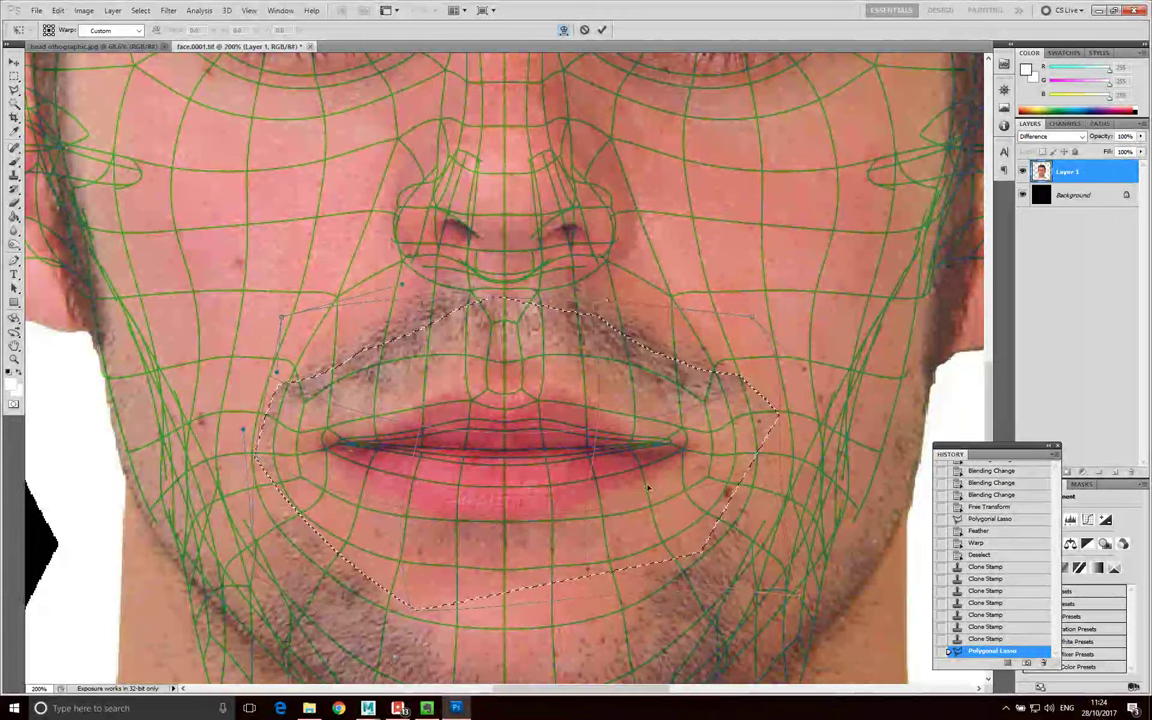
left_click_drag(659, 463, 673, 442)
left_click_drag(613, 478, 606, 489)
left_click_drag(632, 561, 684, 564)
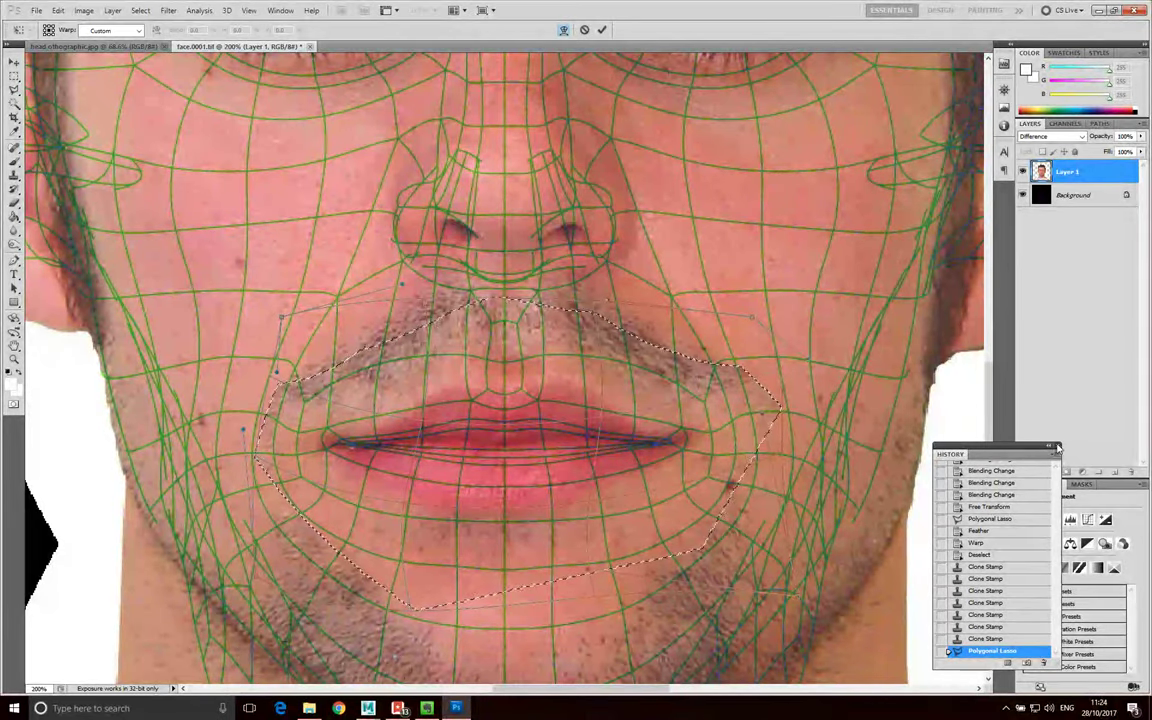
Show the History panel again and cancel the mouth warp
left_click(1080, 195)
left_click(282, 10)
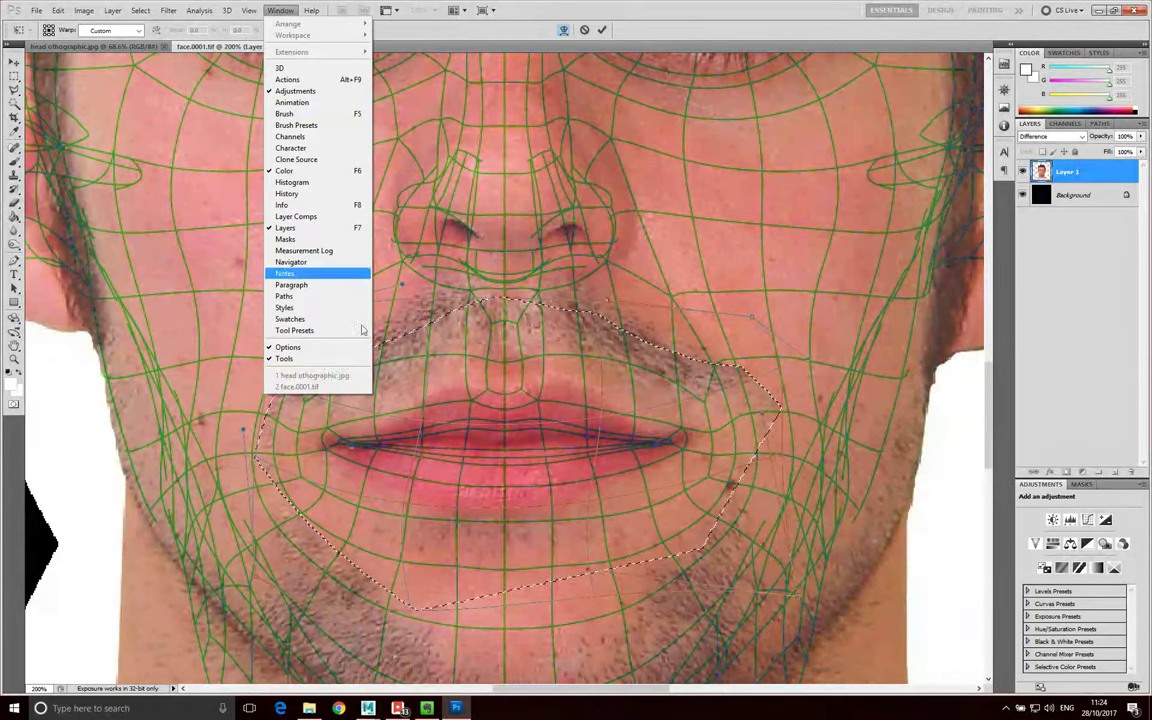
left_click(293, 195)
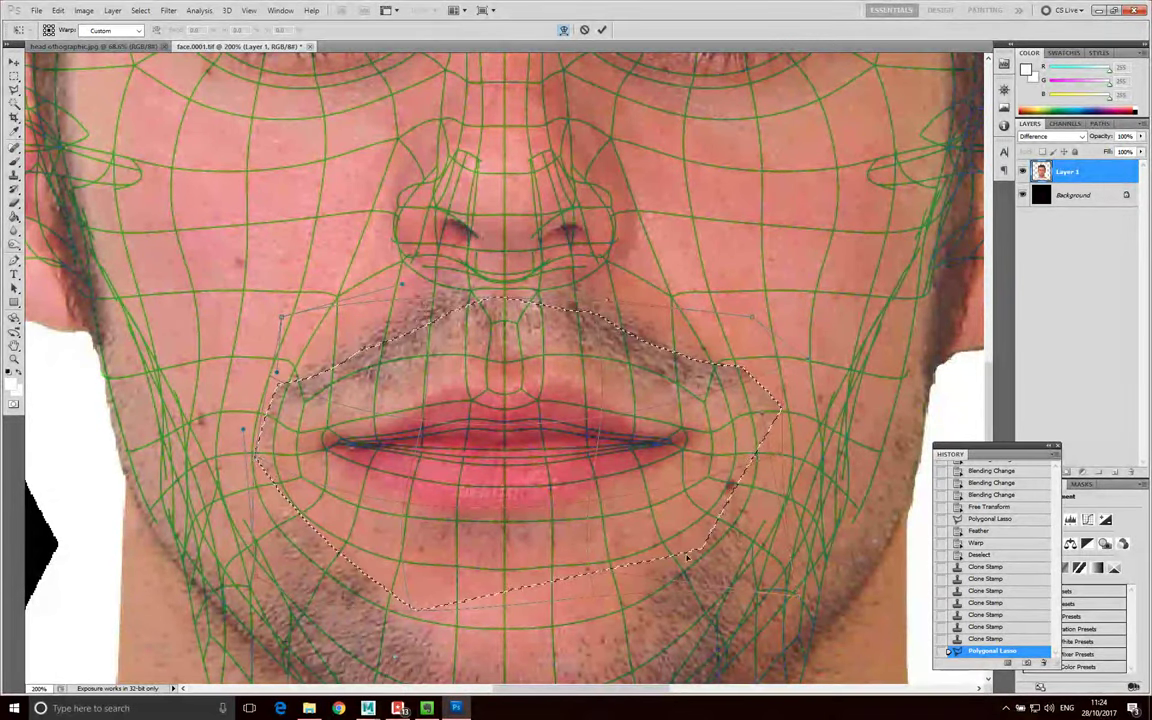
key("Escape")
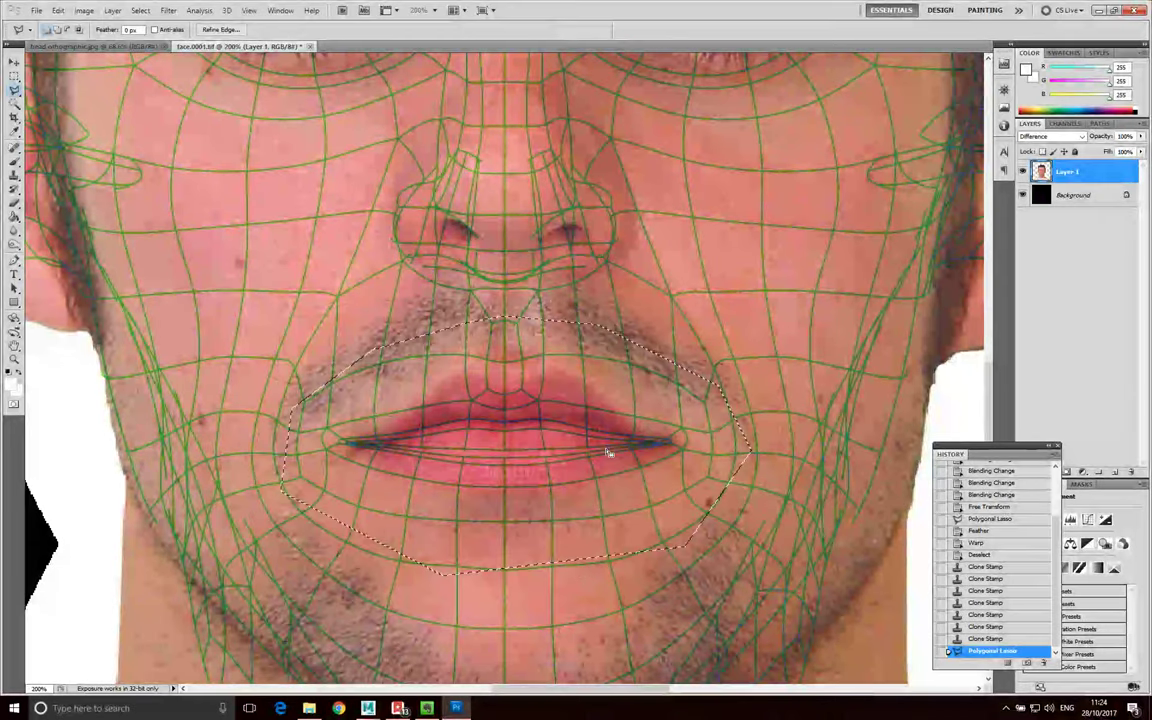
left_click(58, 10)
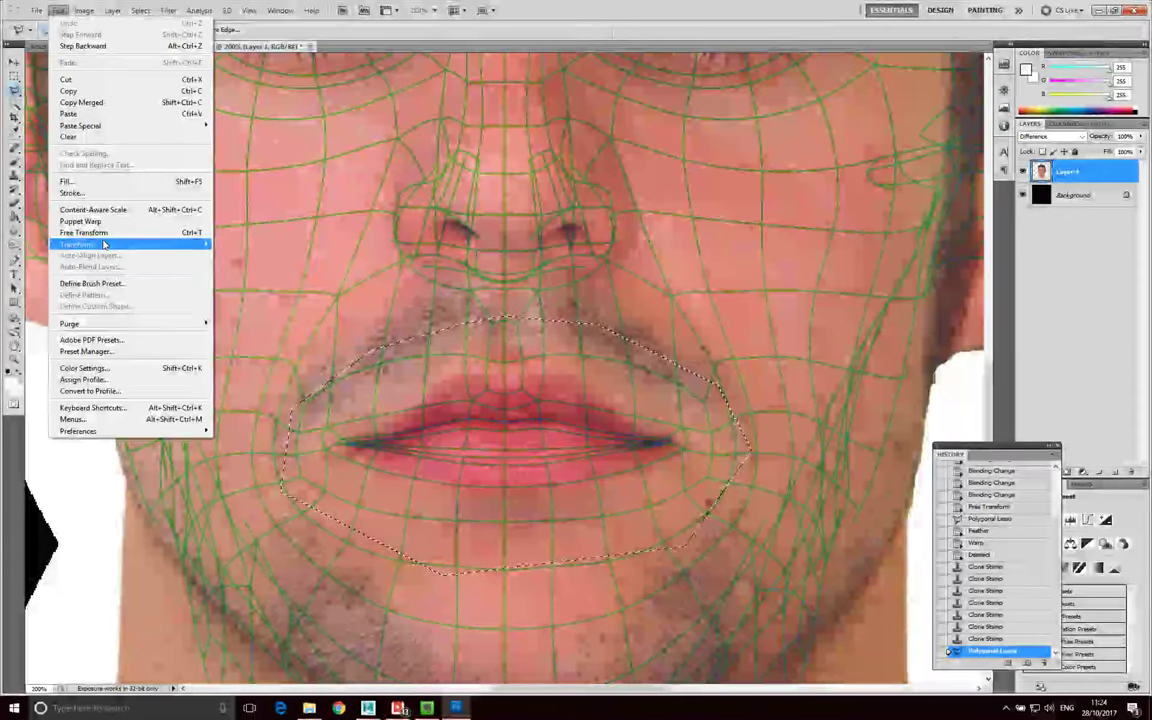
mouse_move(100, 244)
left_click(243, 318)
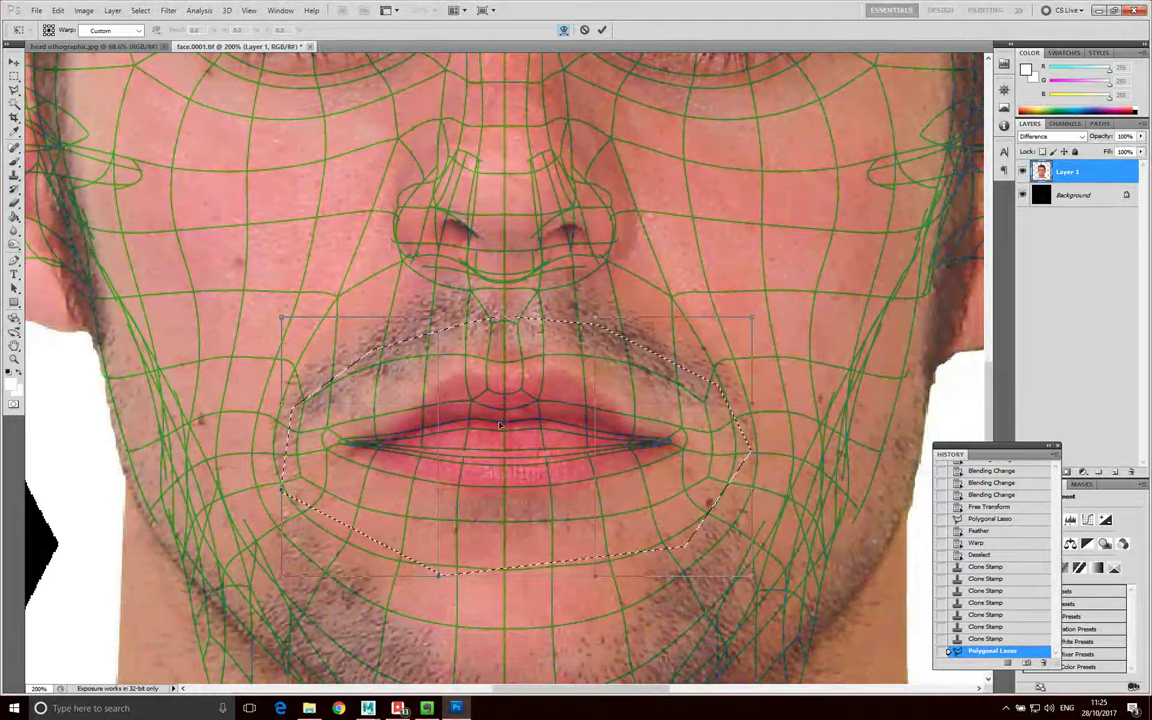
left_click_drag(500, 425, 501, 461)
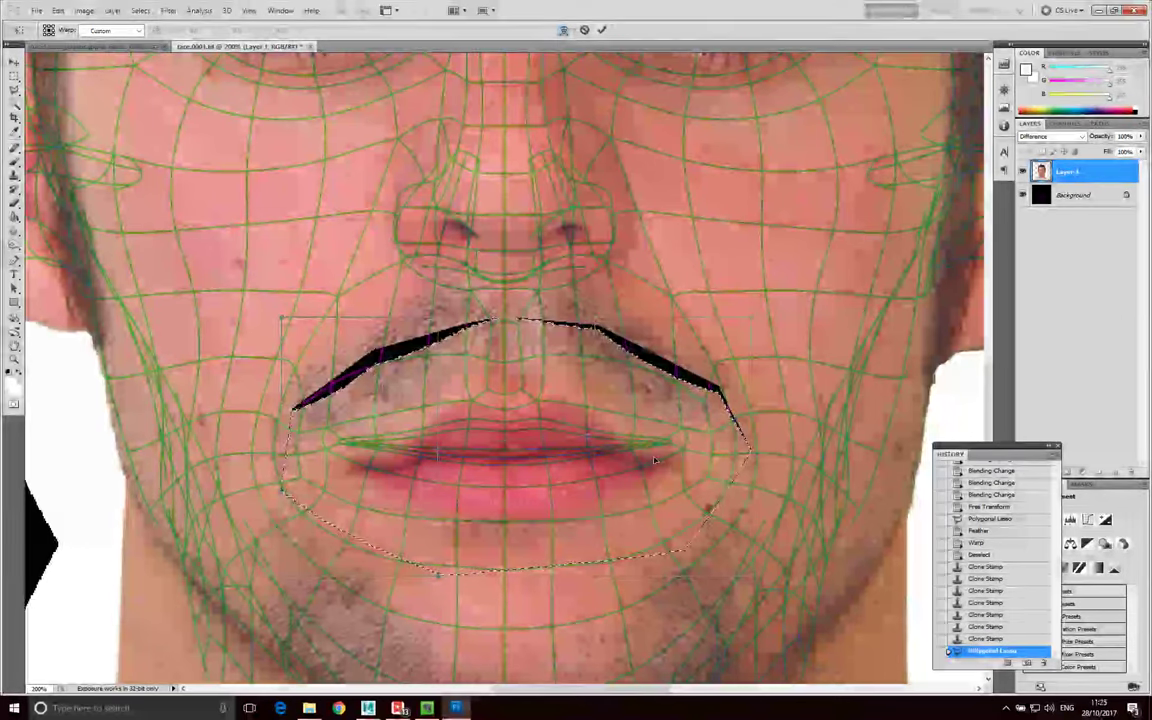
key("ctrl+z")
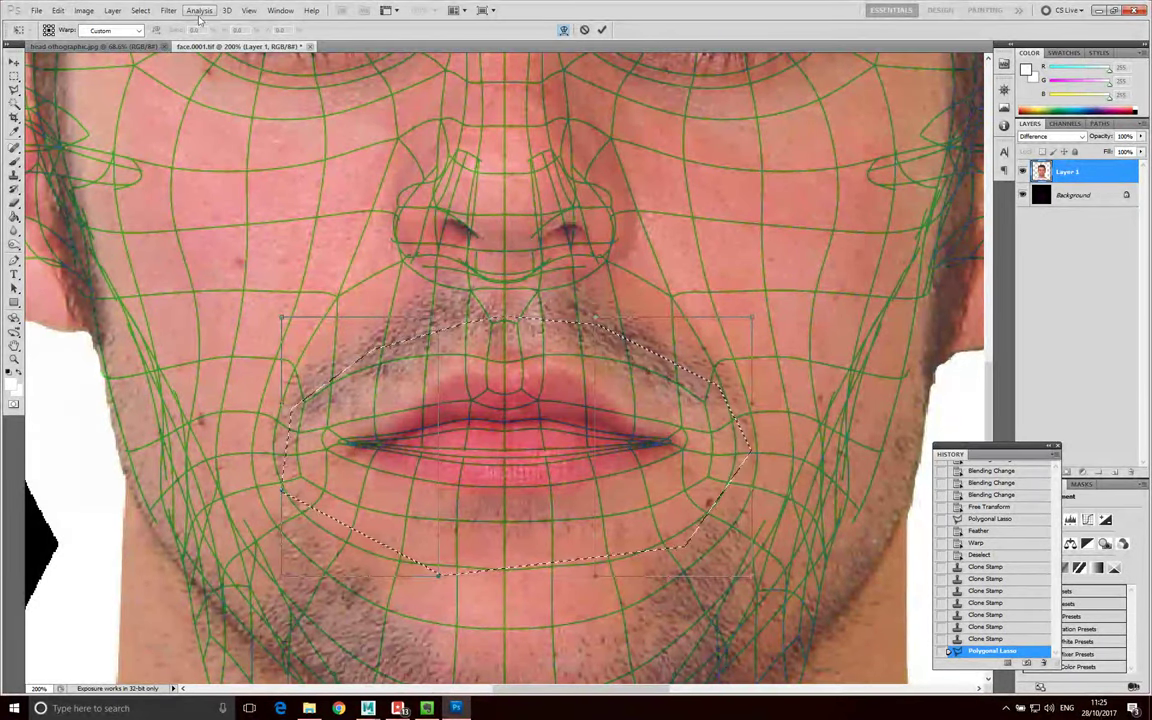
key("Escape")
Feather the edge of the mouth selection
left_click(160, 10)
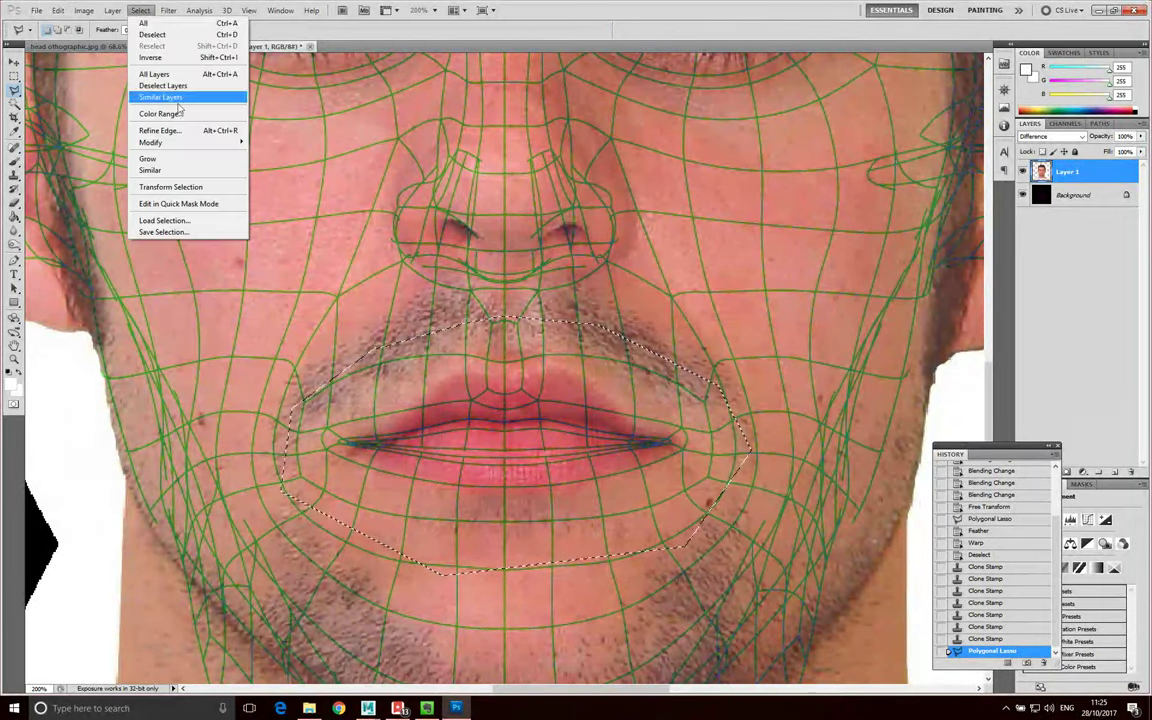
mouse_move(193, 148)
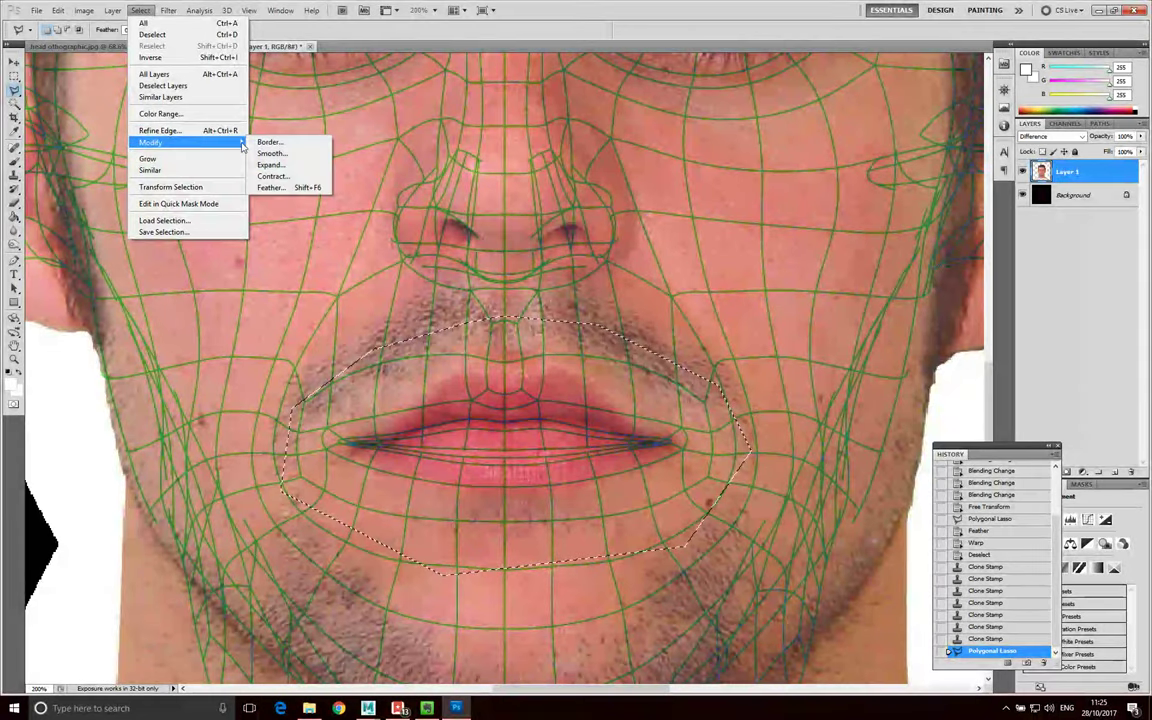
left_click(290, 189)
key("Return")
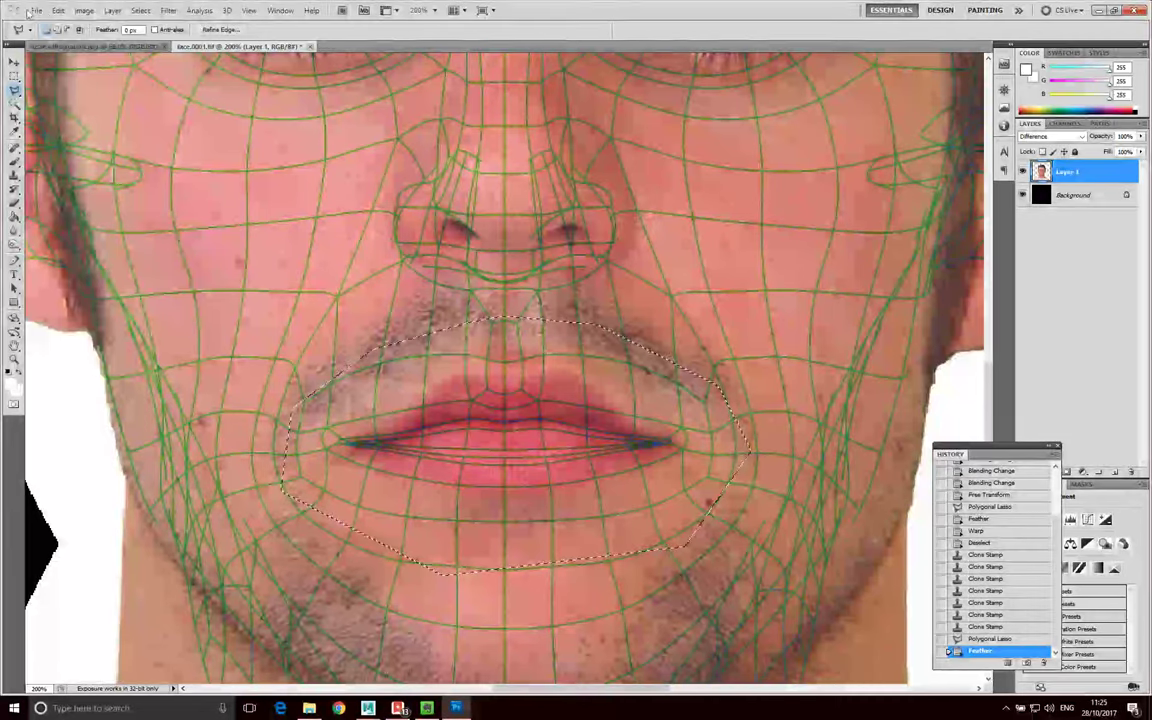
Start a Warp transform on the feathered mouth selection and pull the lower lip down toward the wireframe's lower lip contour
left_click(36, 10)
mouse_move(64, 14)
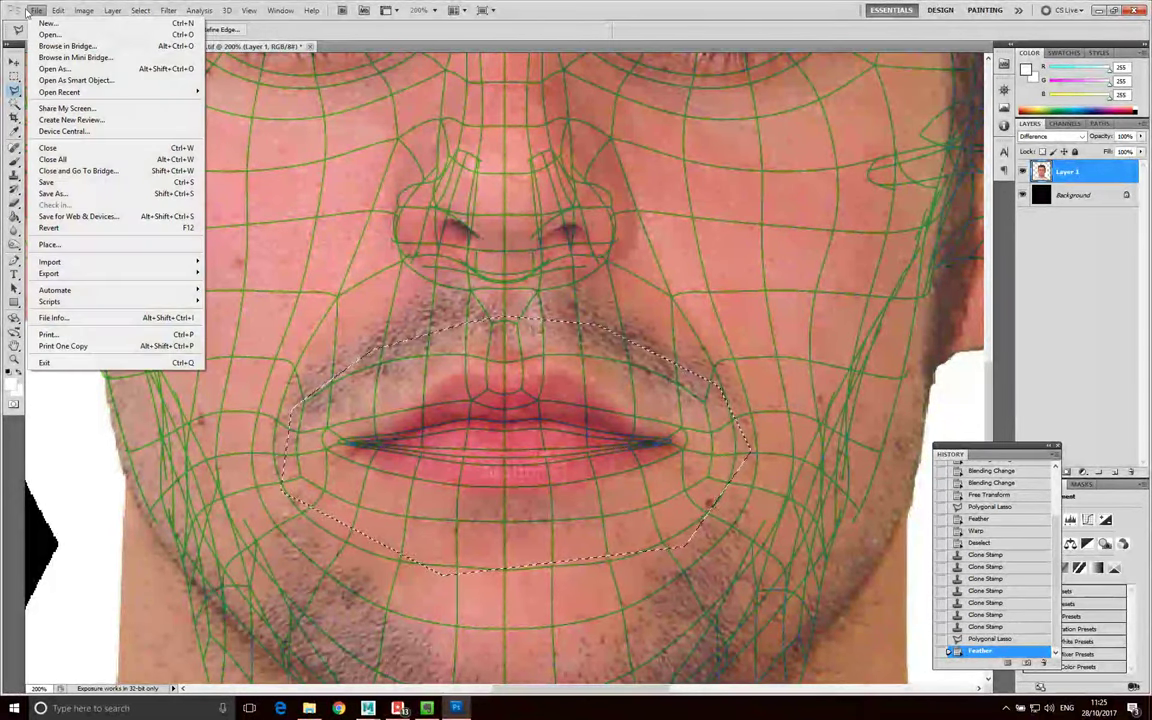
left_click(84, 10)
left_click(84, 10)
mouse_move(58, 10)
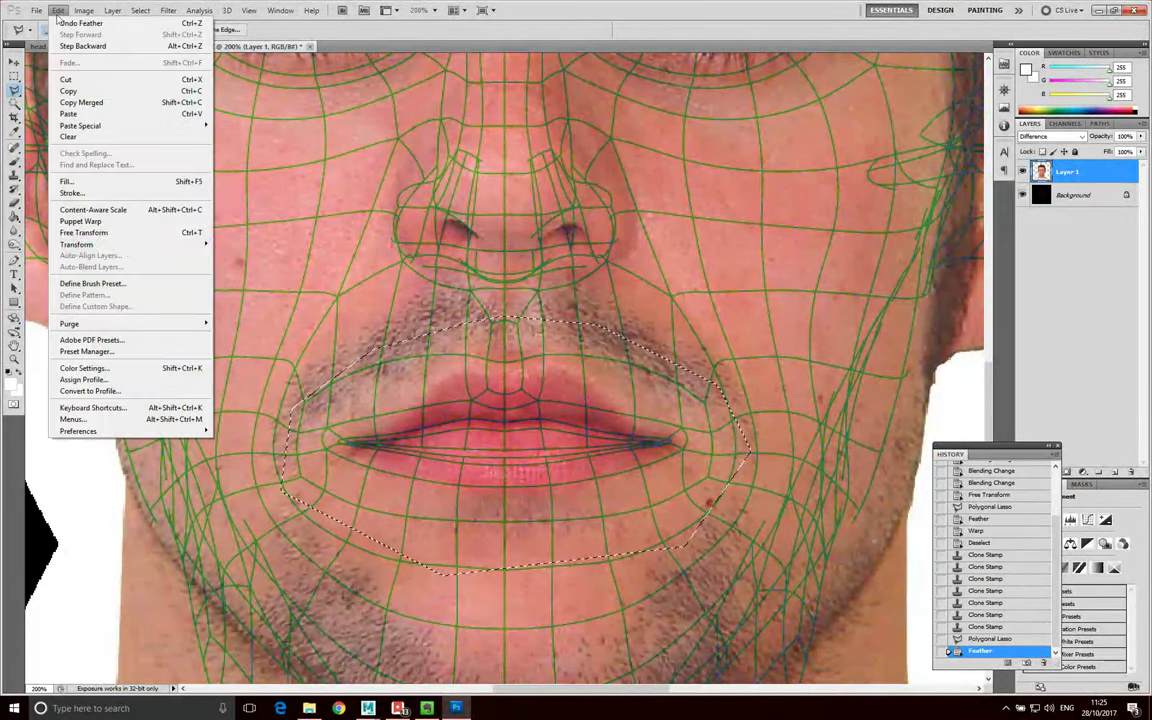
mouse_move(173, 246)
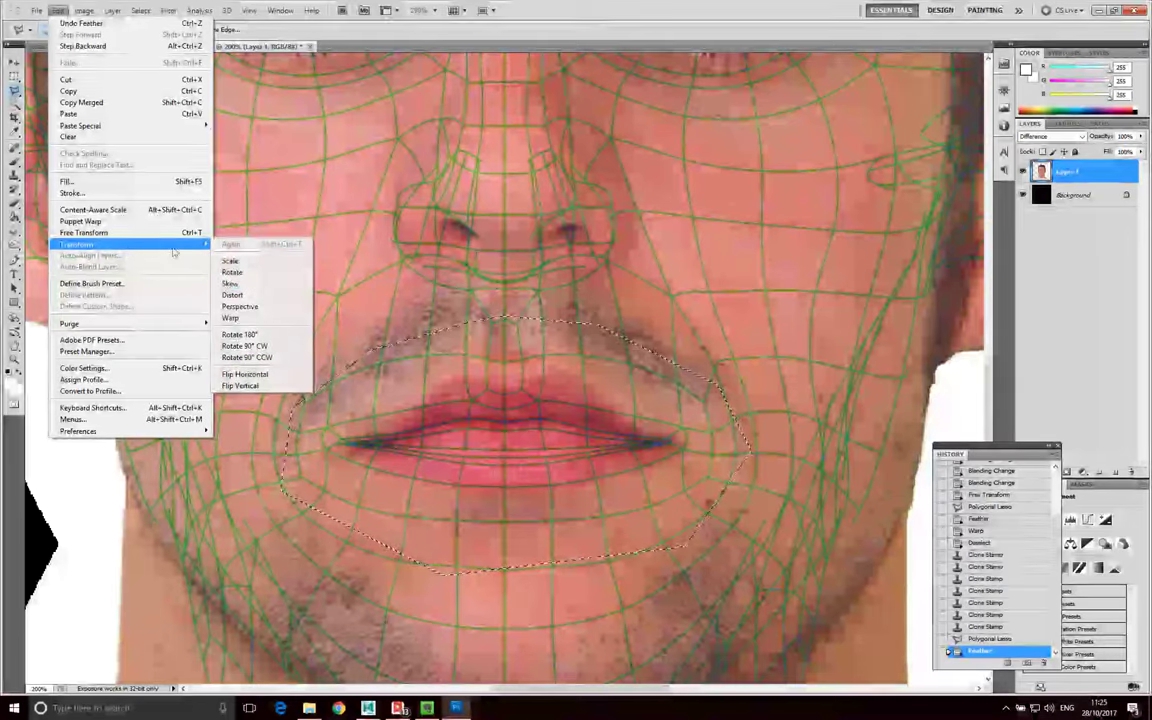
left_click(236, 317)
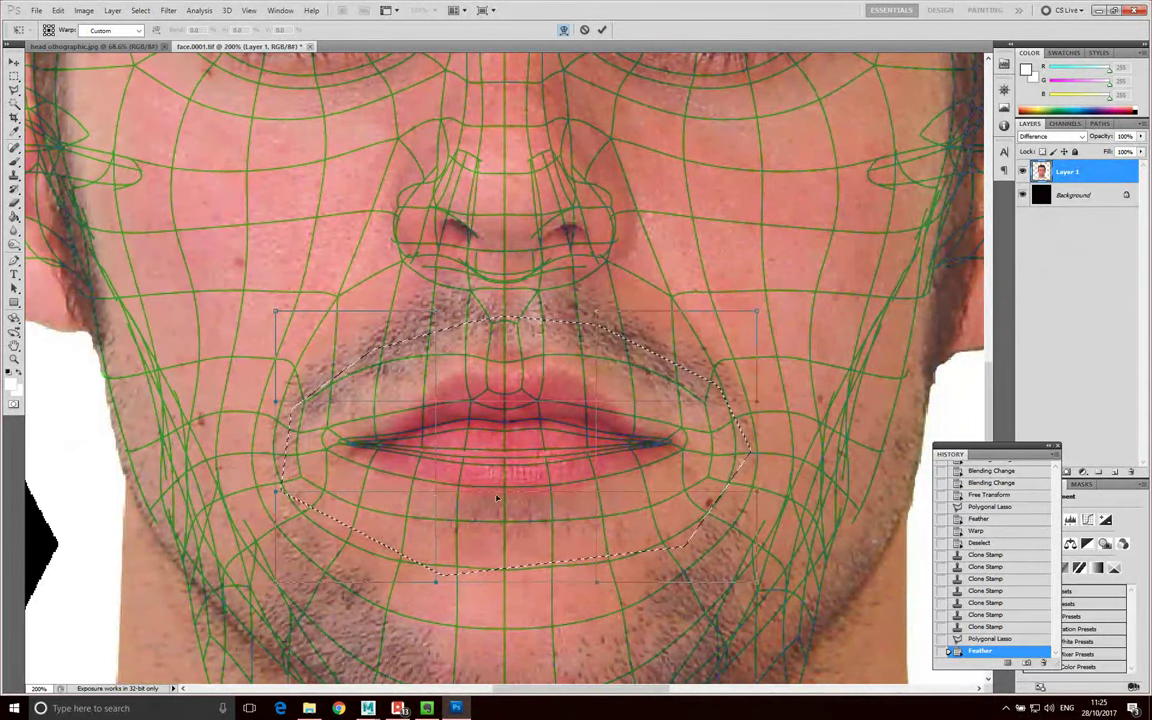
left_click_drag(507, 517, 505, 539)
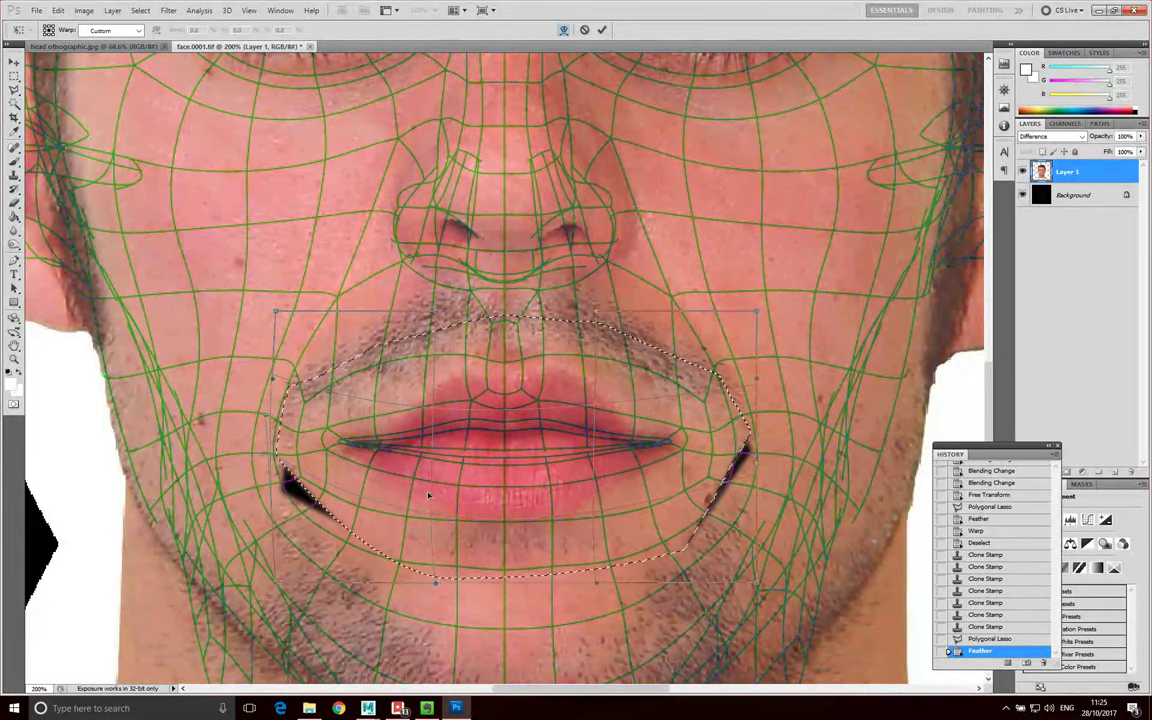
left_click_drag(551, 496, 551, 525)
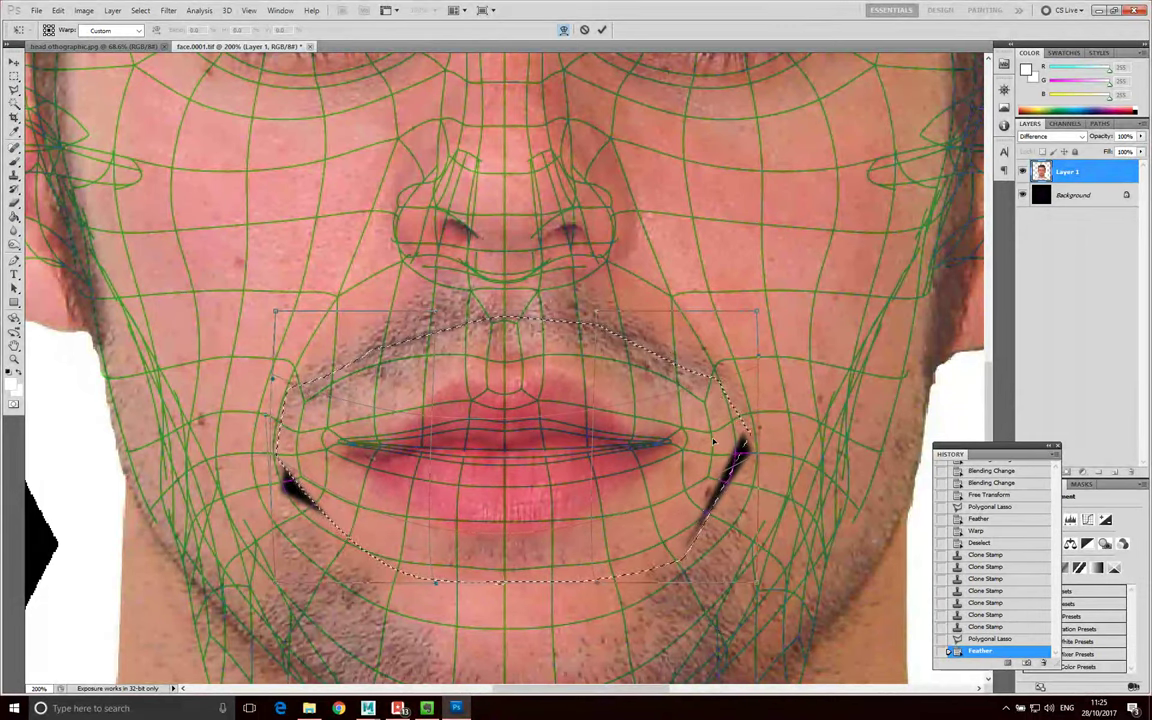
Shift the mouth corners and lip line onto the wireframe and pull the warp's upper and lower edges inward
left_click_drag(294, 487, 284, 465)
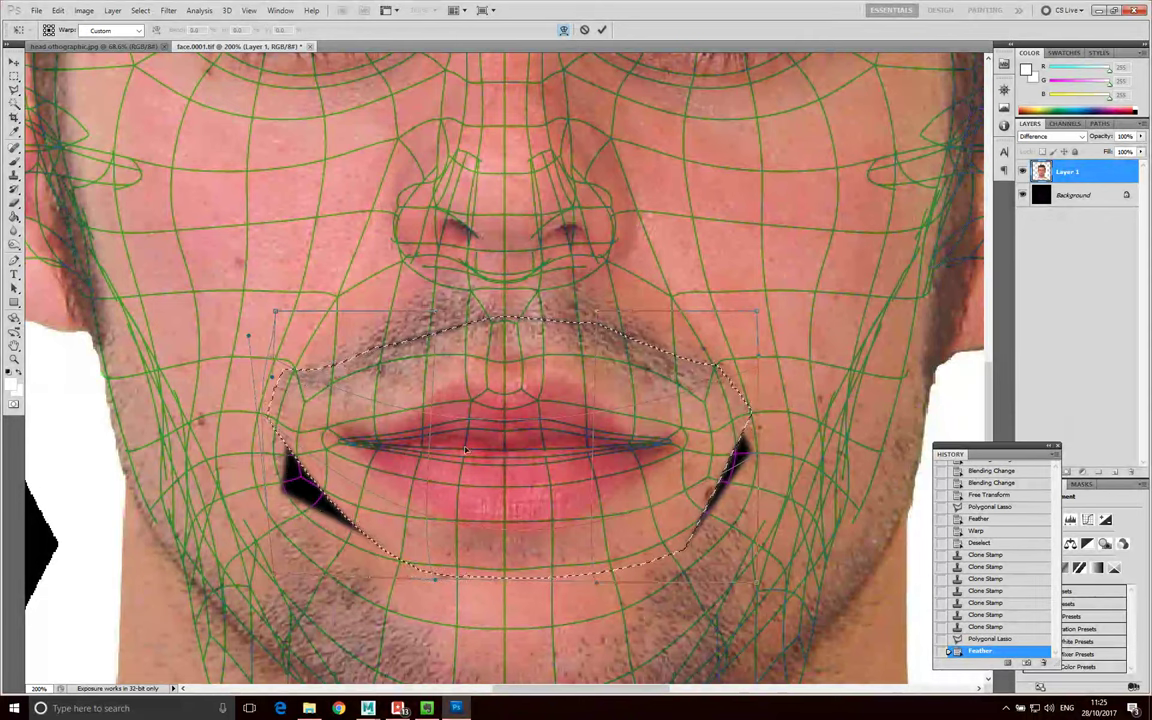
left_click_drag(576, 457, 524, 440)
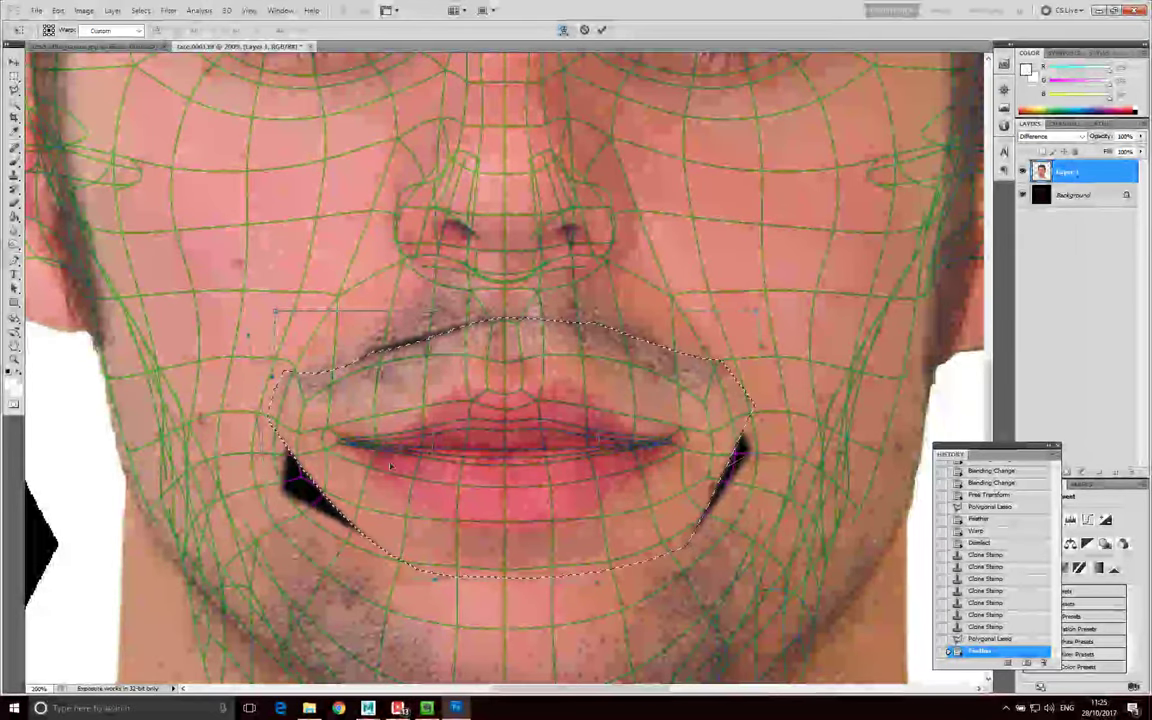
left_click_drag(514, 329, 512, 340)
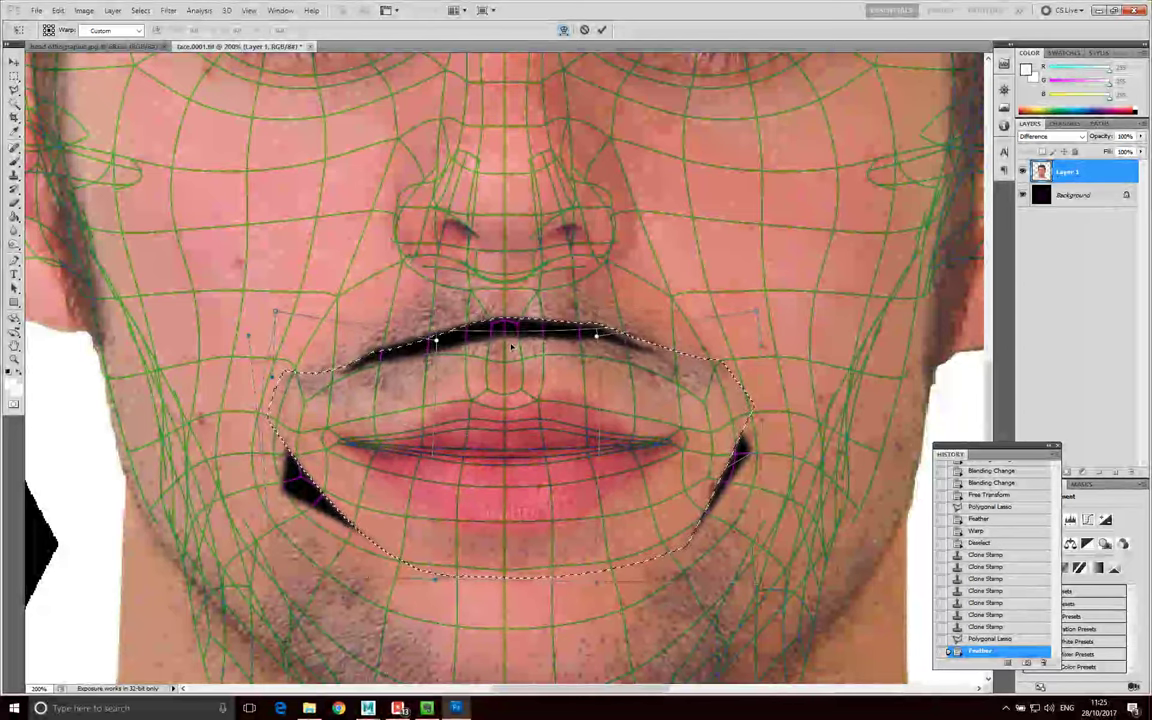
left_click_drag(508, 570, 506, 552)
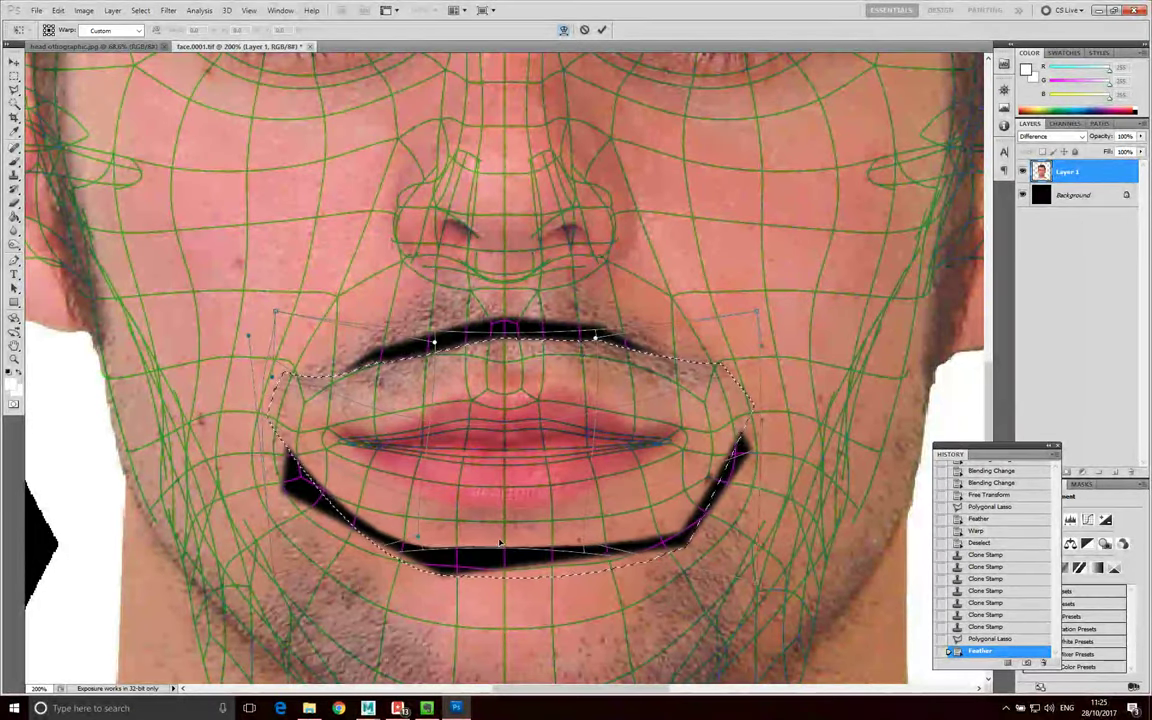
left_click_drag(294, 438, 297, 444)
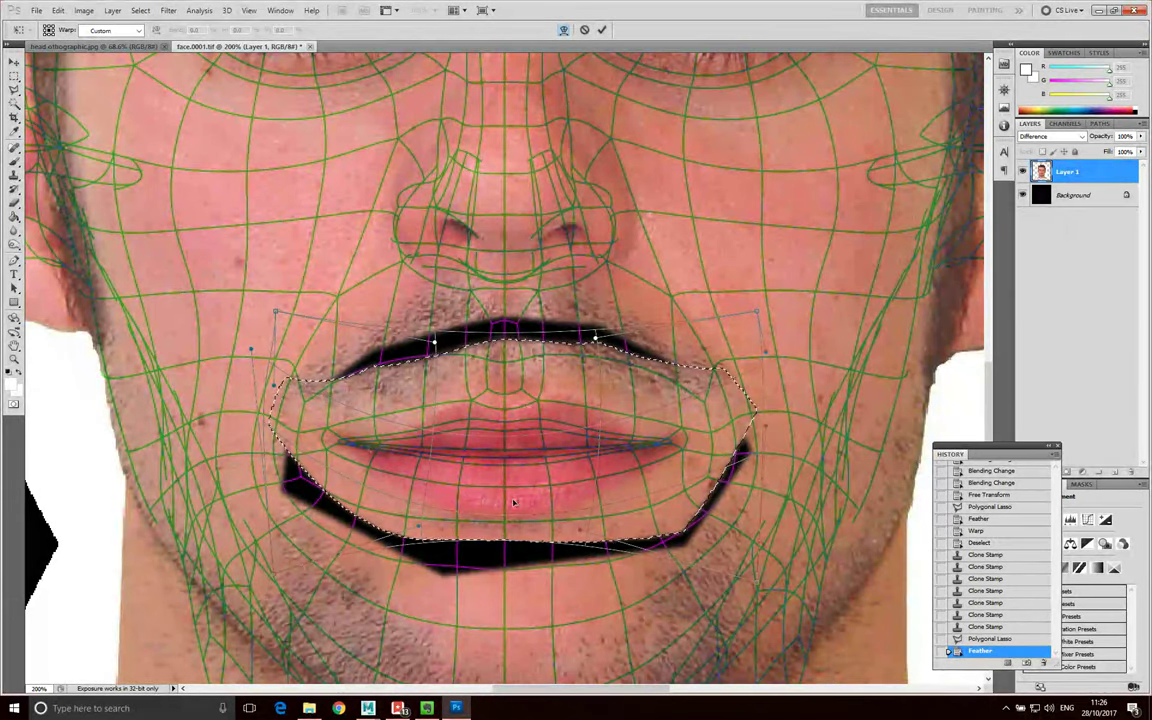
Fine-tune the warp around the lower lip, apply it and deselect the mouth area
left_click(367, 466)
left_click(369, 467)
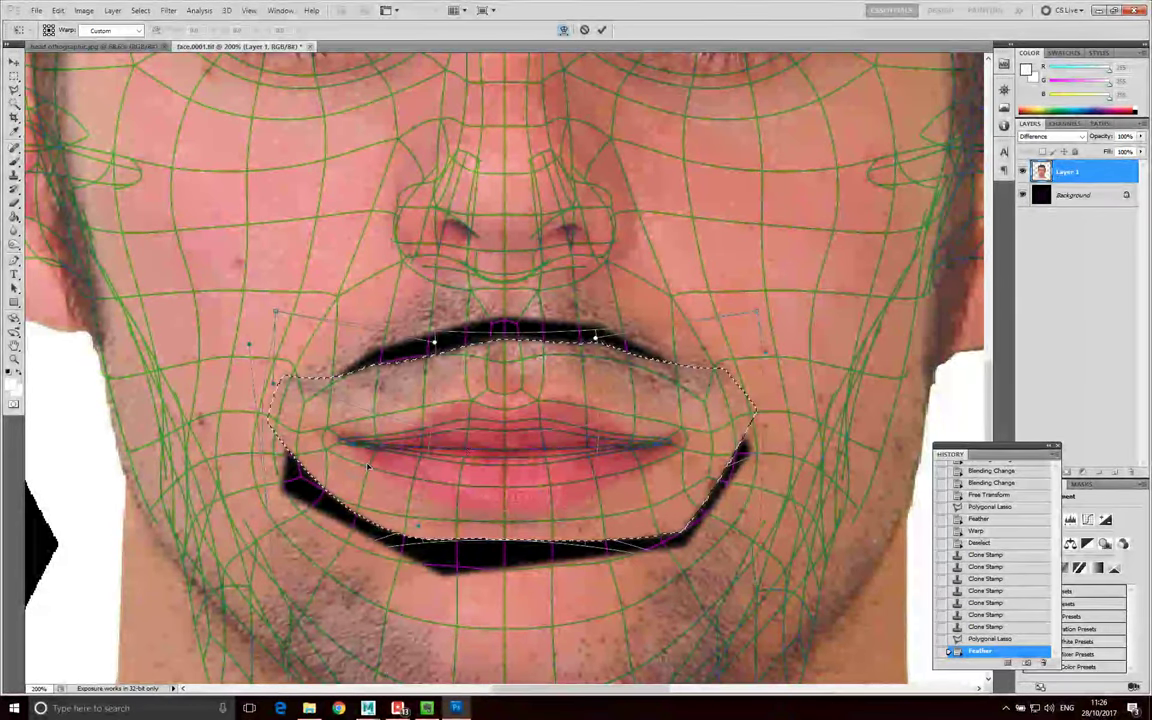
left_click(551, 468)
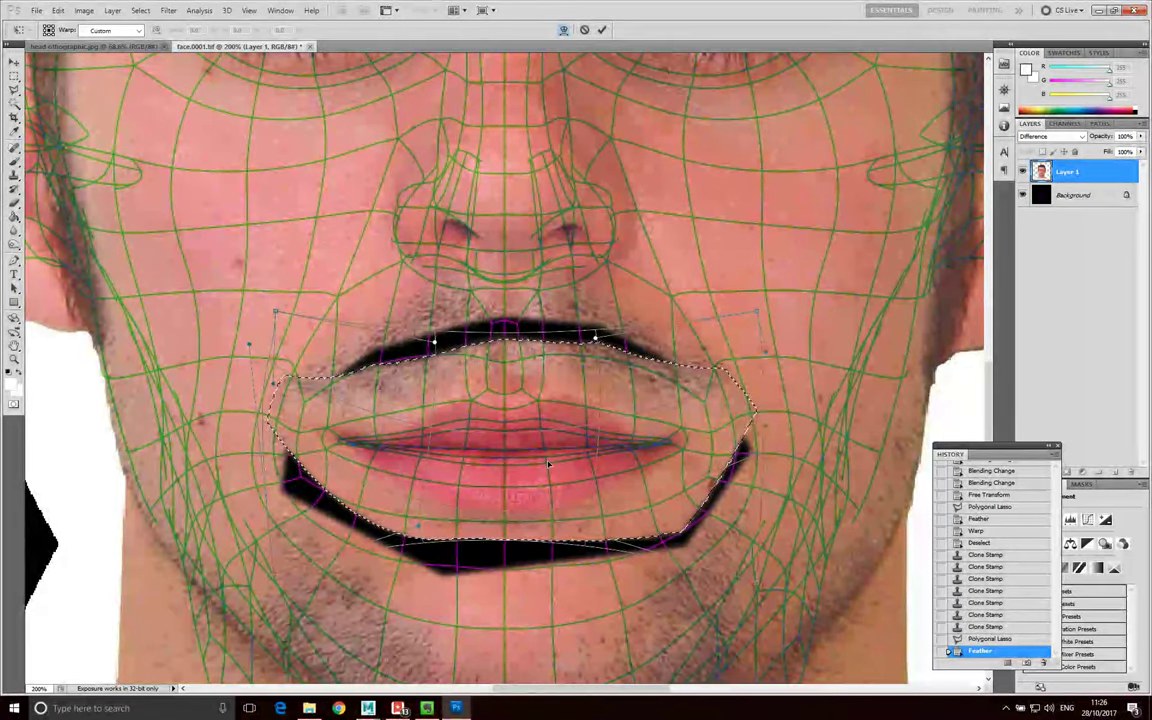
left_click(548, 464)
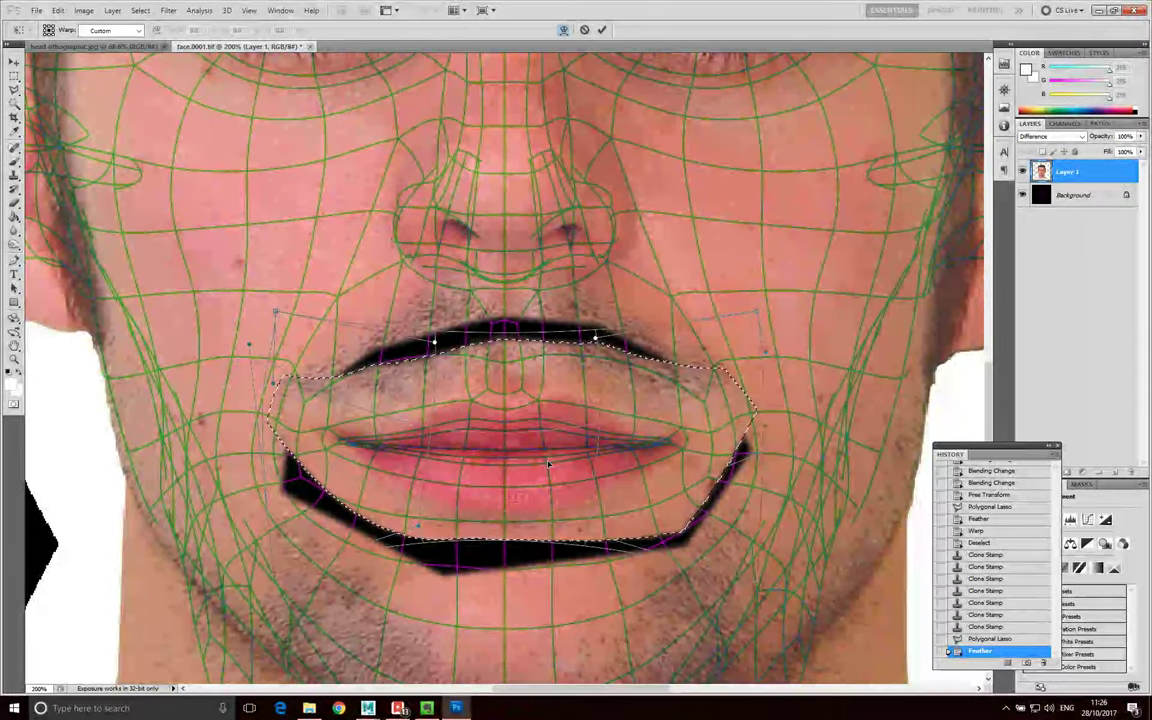
key("Return")
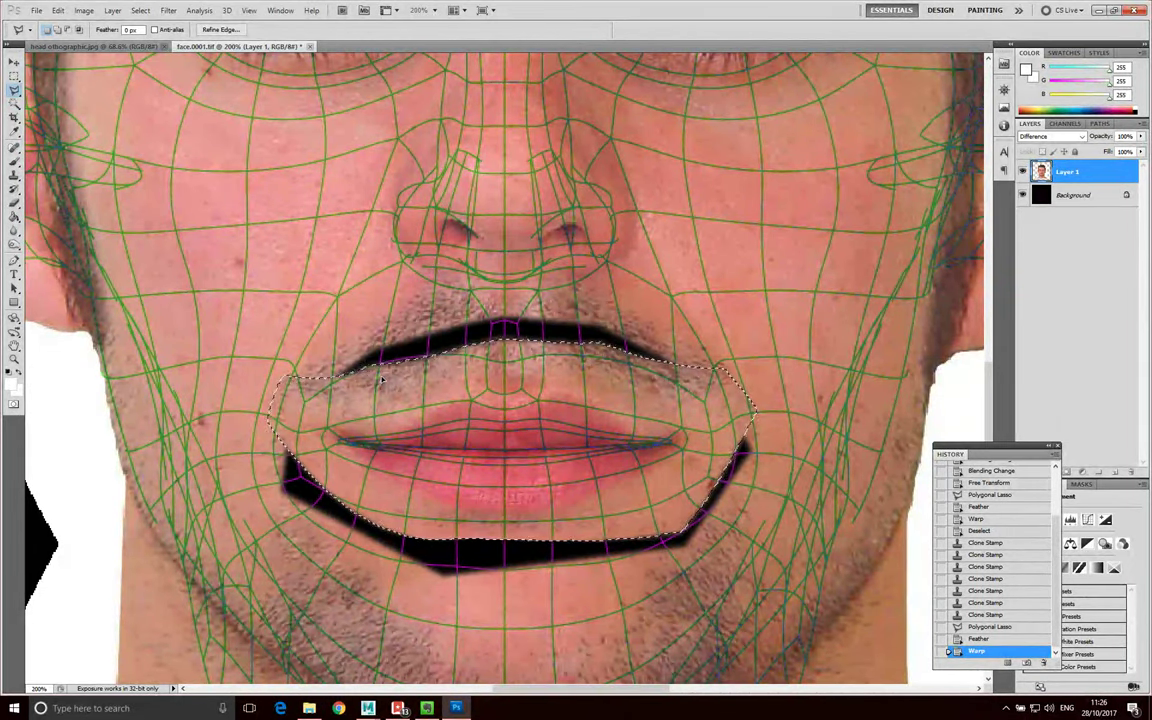
left_click(140, 10)
left_click(152, 34)
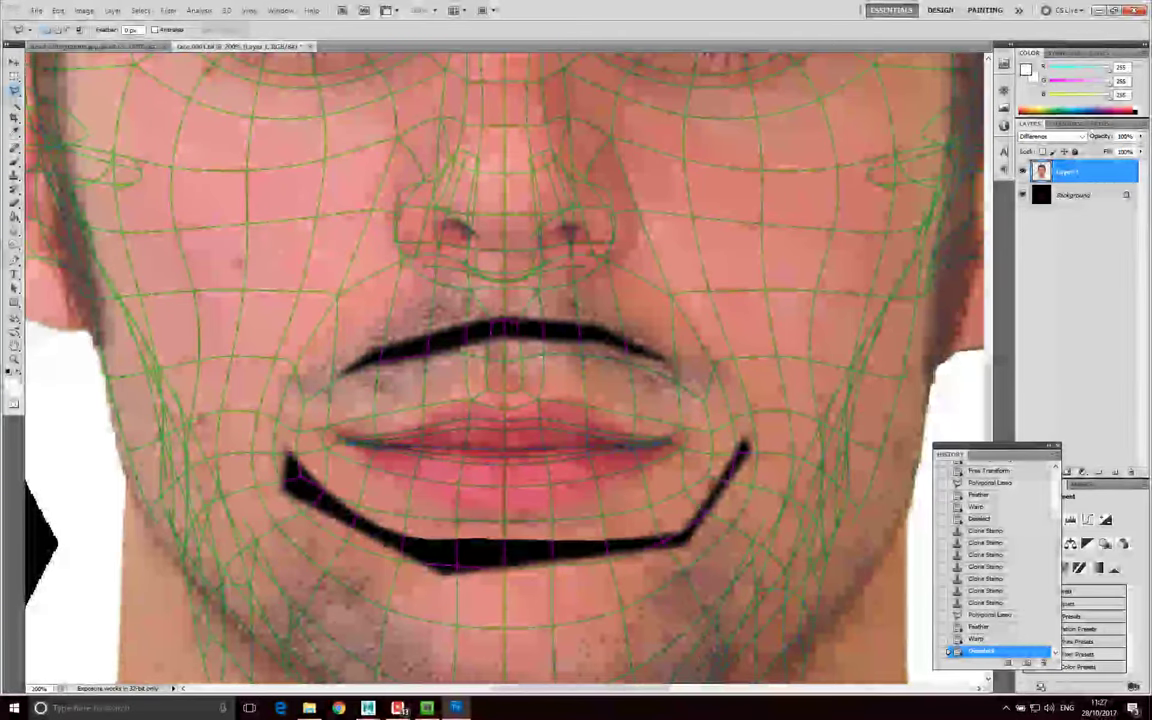
Lasso the chin area beneath the black gap and try to warp its upper edge up toward the lower lip
scroll(746, 373, "down", 4)
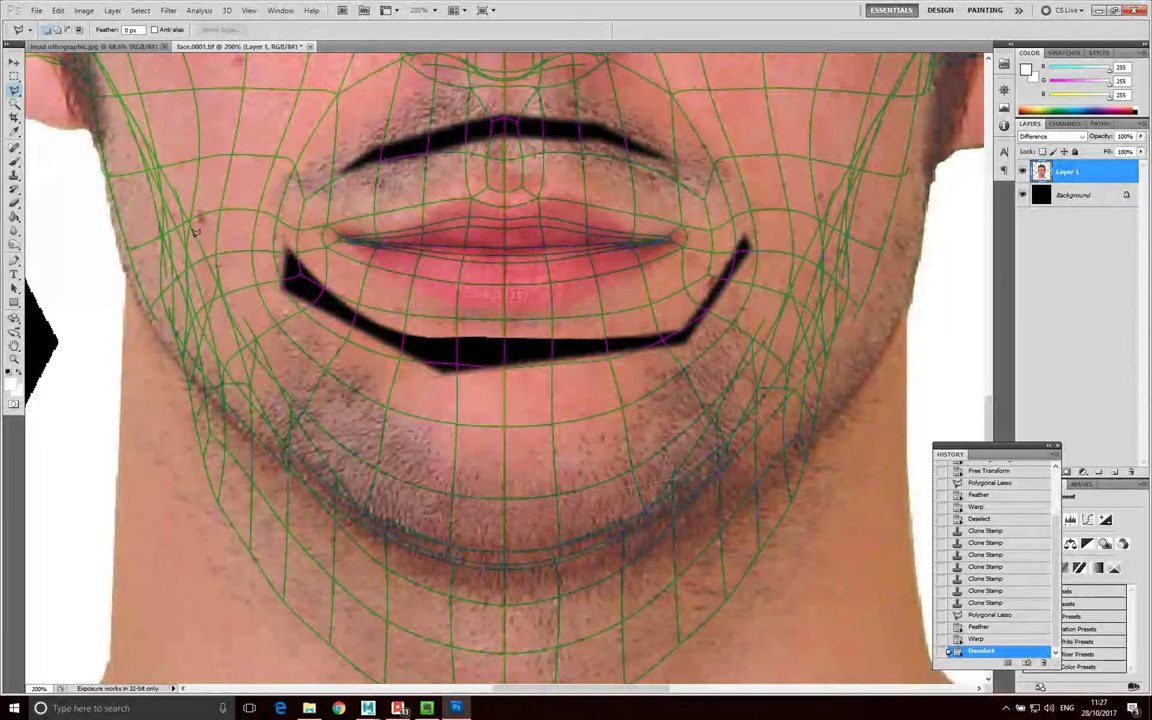
left_click(284, 243)
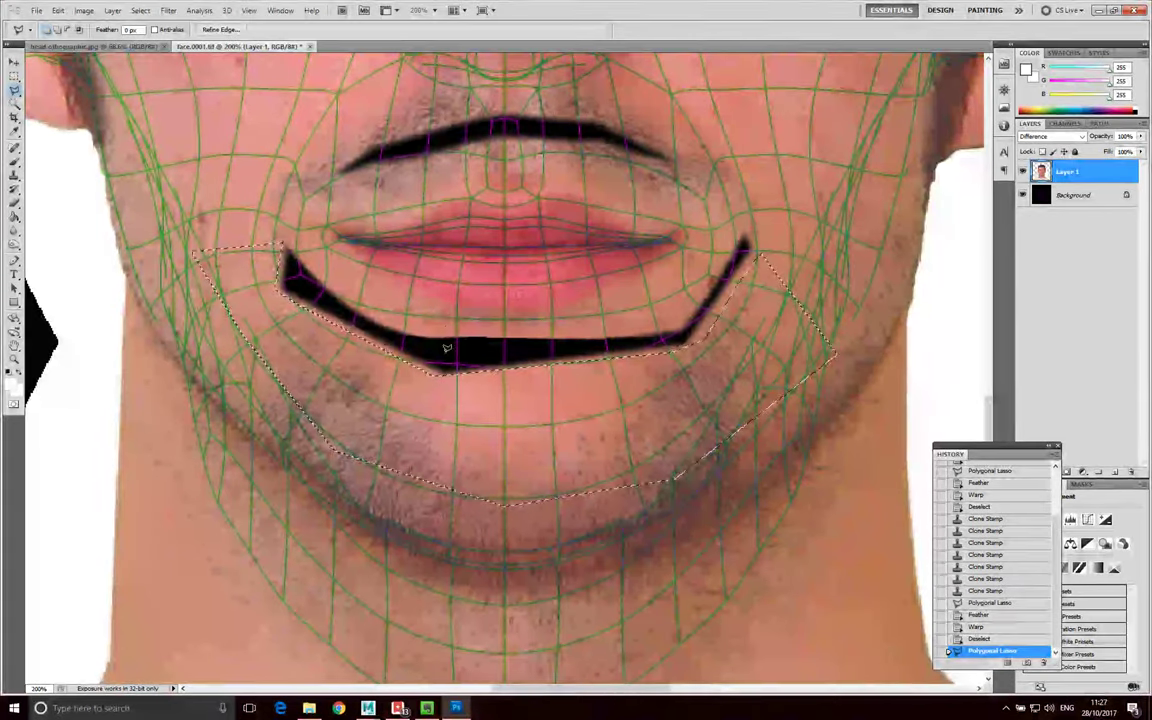
left_click(36, 10)
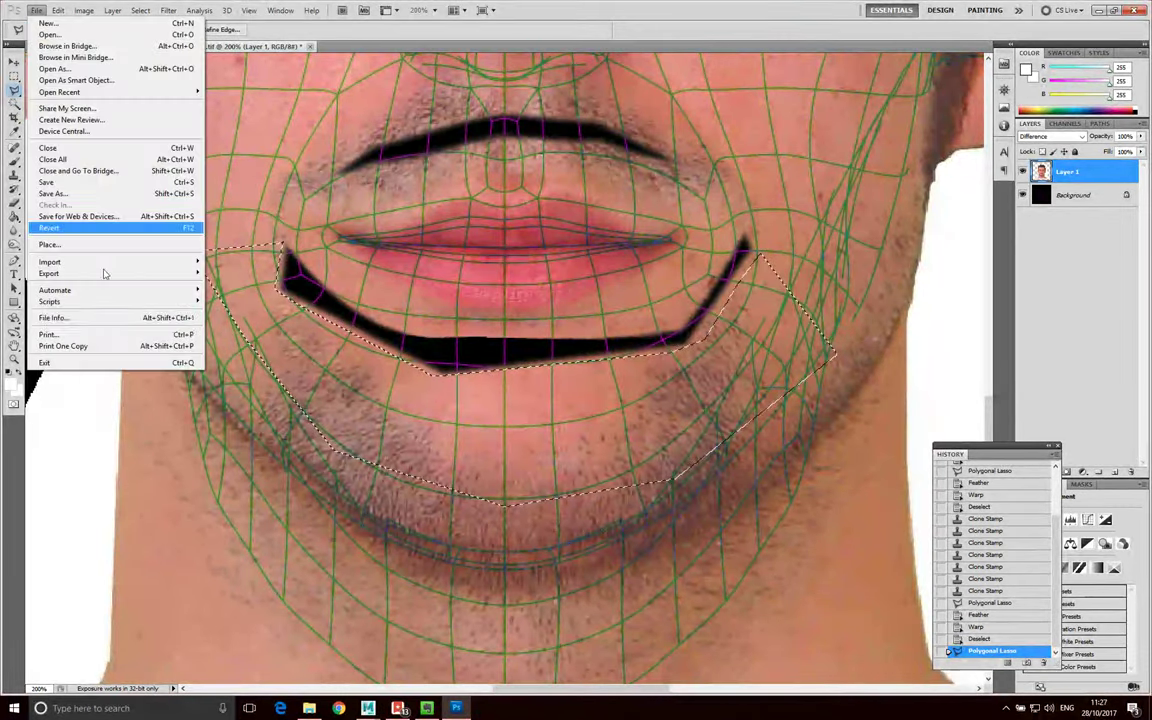
mouse_move(58, 10)
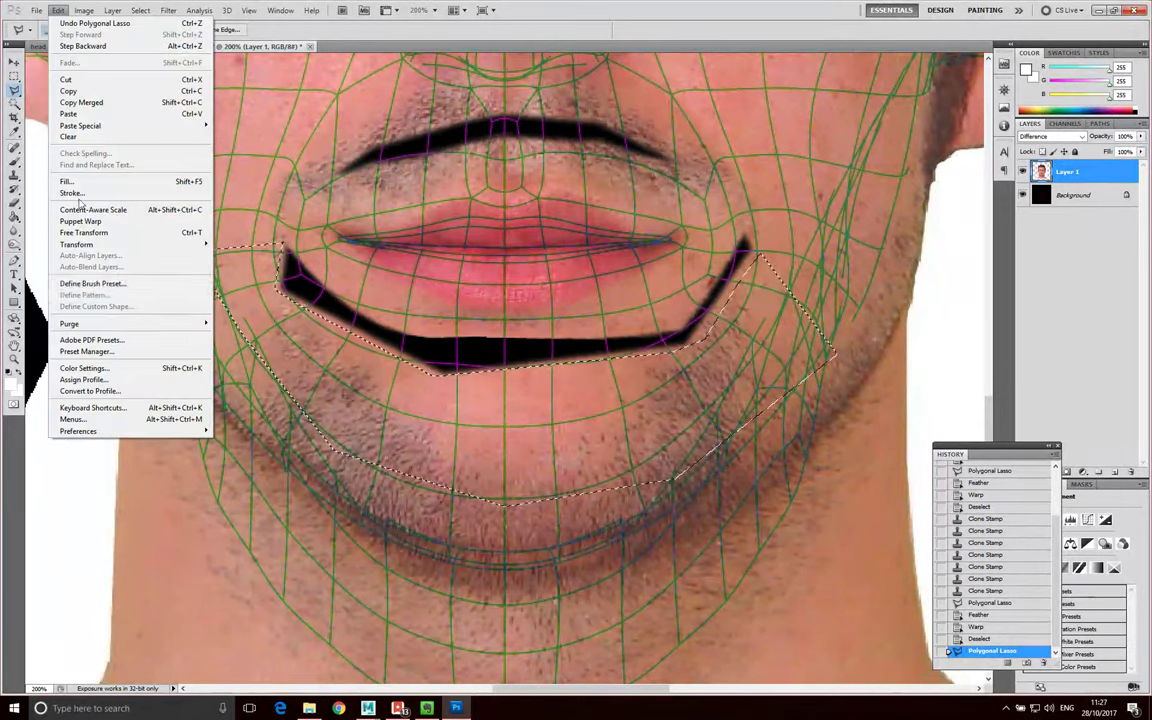
mouse_move(116, 246)
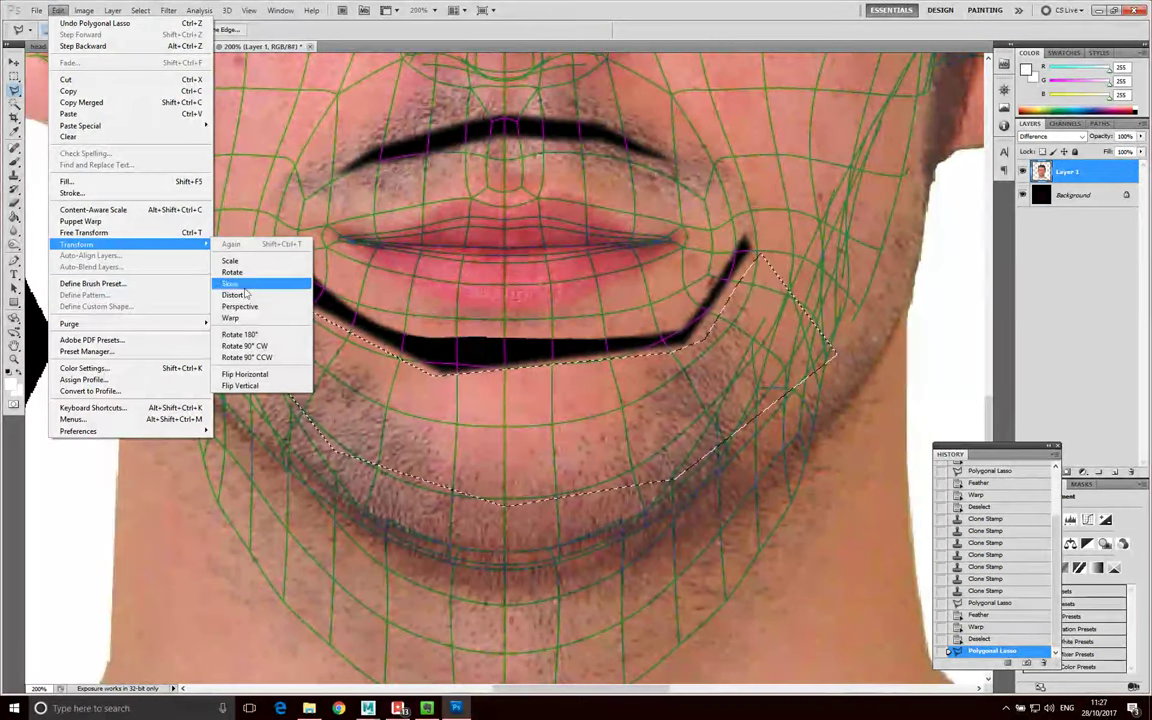
left_click(290, 316)
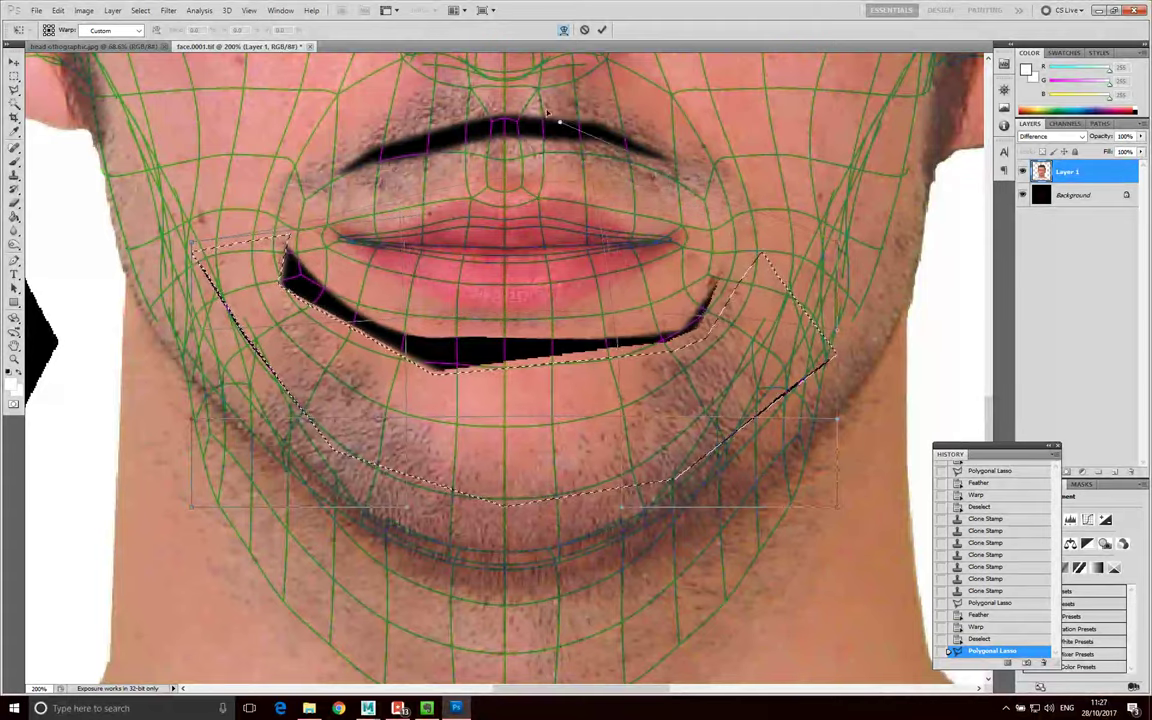
left_click_drag(425, 372, 435, 336)
left_click_drag(409, 217, 454, 189)
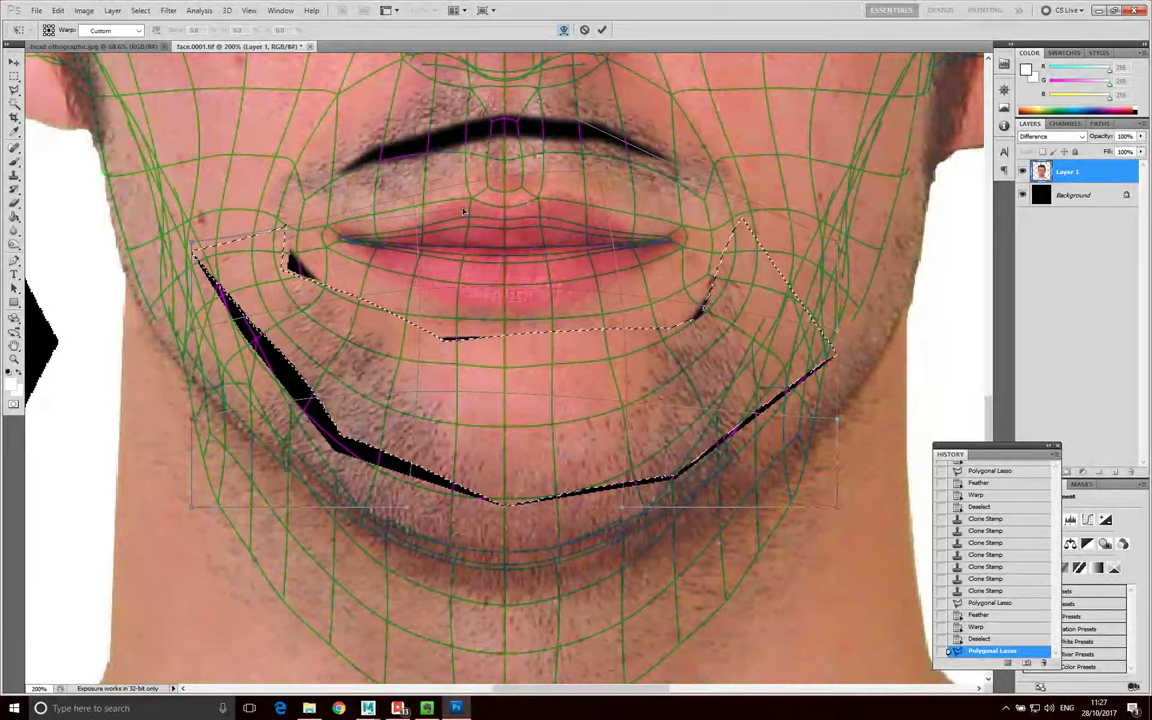
Try to stretch the chin warp outward along the jaw on the image's left half to cover the black gaps
left_click_drag(428, 527, 383, 538)
left_click_drag(193, 508, 154, 549)
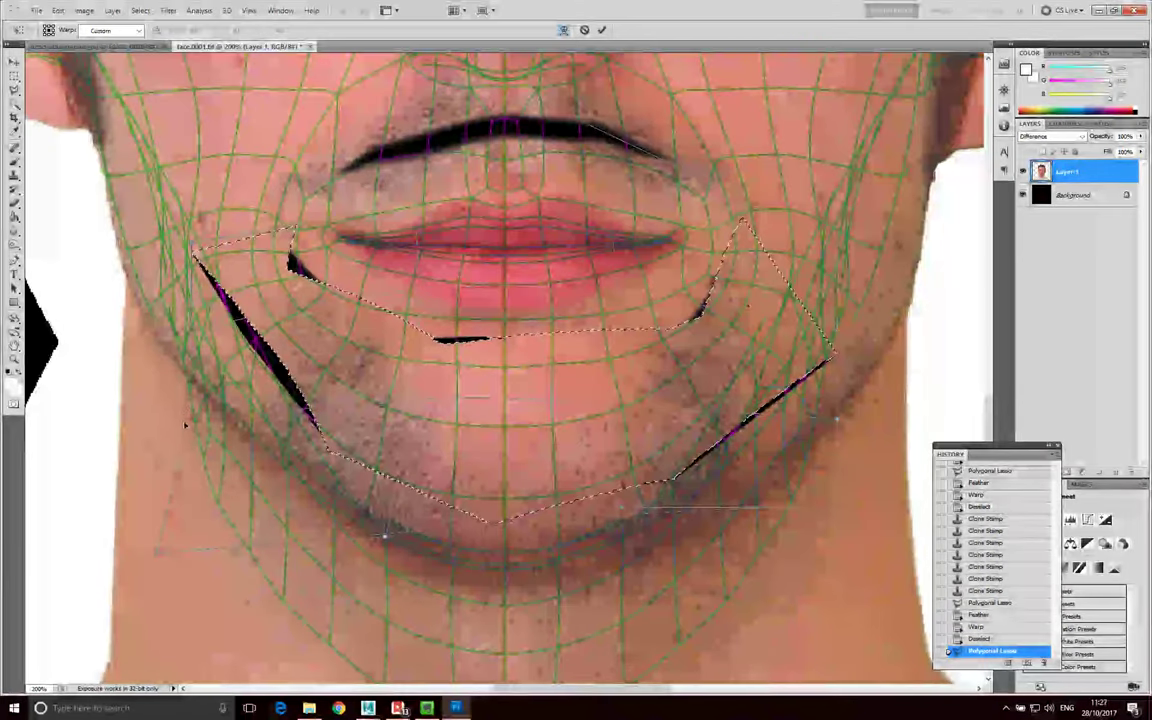
left_click_drag(186, 416, 117, 424)
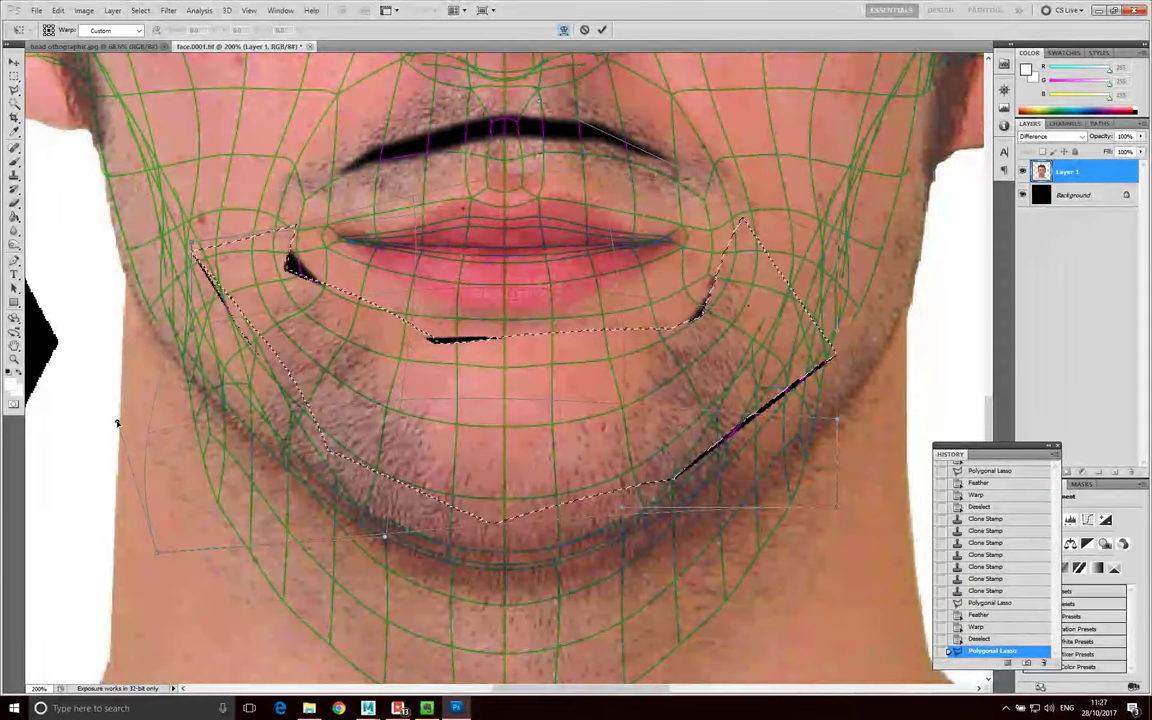
left_click_drag(182, 346, 152, 332)
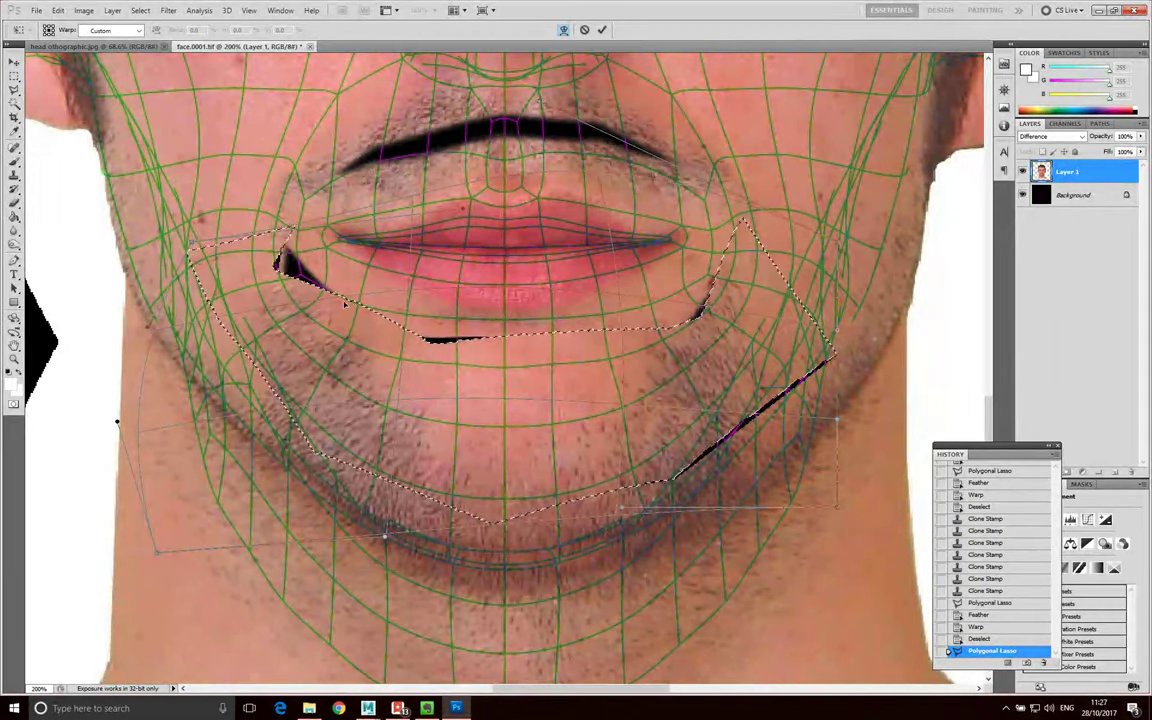
mouse_move(285, 263)
left_mouse_down()
mouse_move(282, 290)
mouse_move(285, 266)
mouse_move(291, 287)
left_mouse_up()
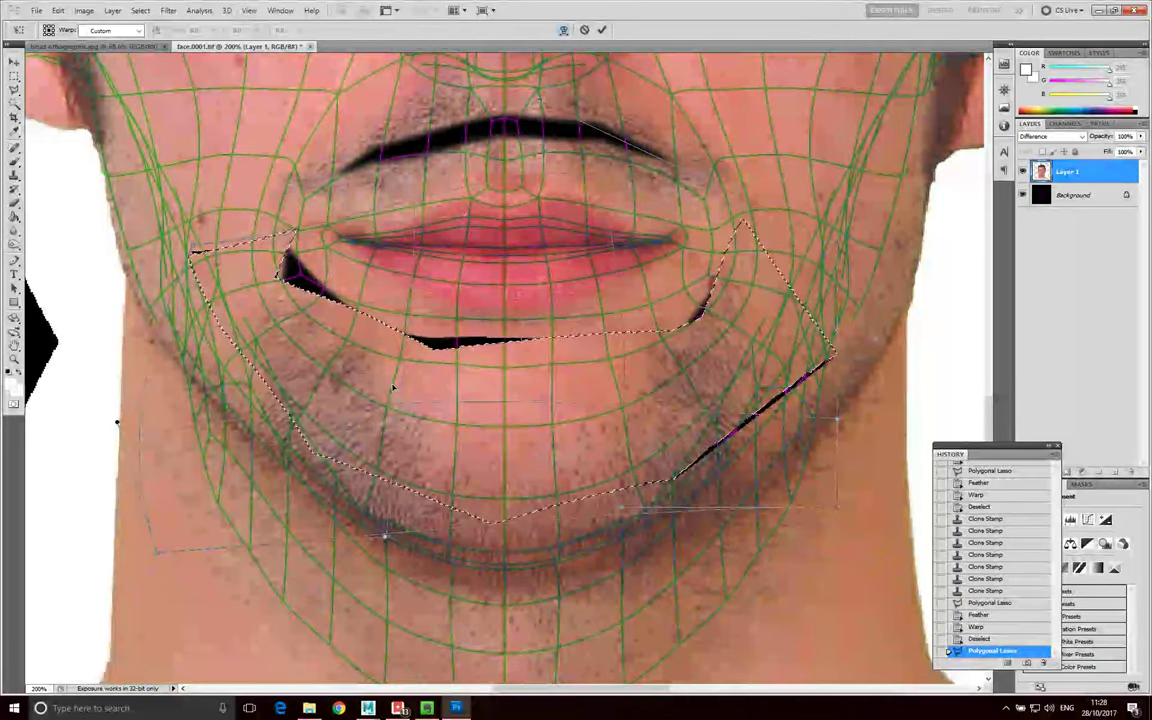
Cancel the chin warp and deselect the chin area
key("Return")
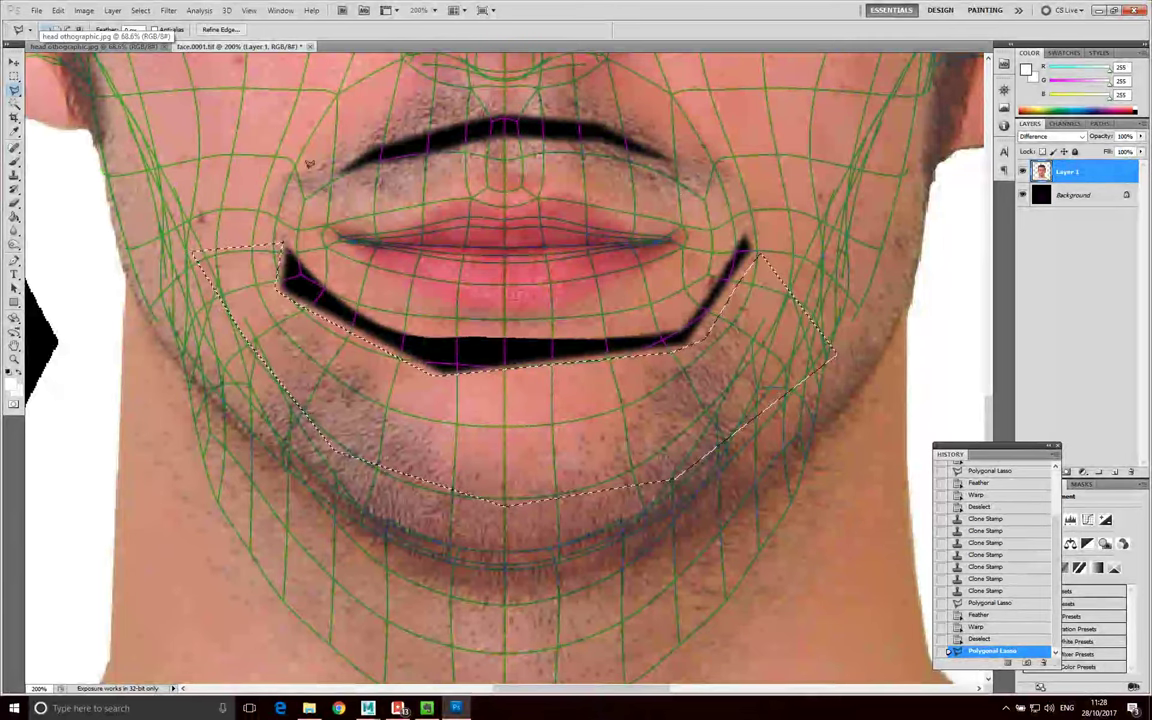
left_click(168, 10)
left_click(156, 36)
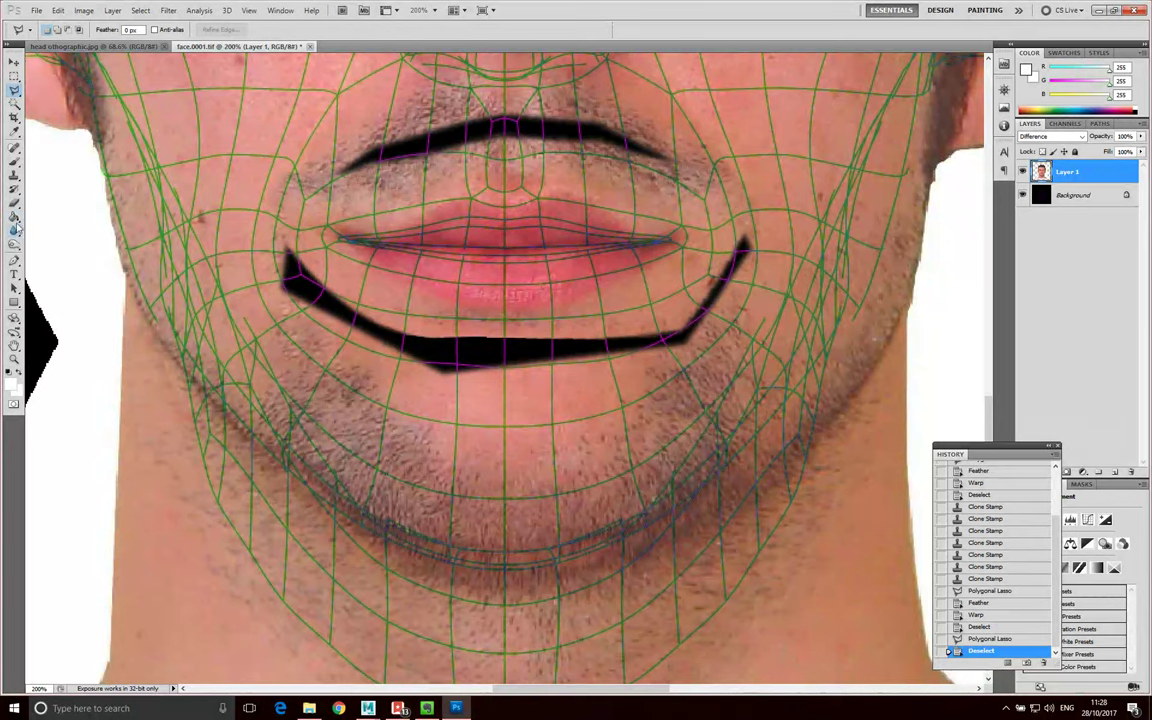
Clone Stamp skin over the black gap from below the lower lip to the mouth corner on the image's right half
left_click(13, 177)
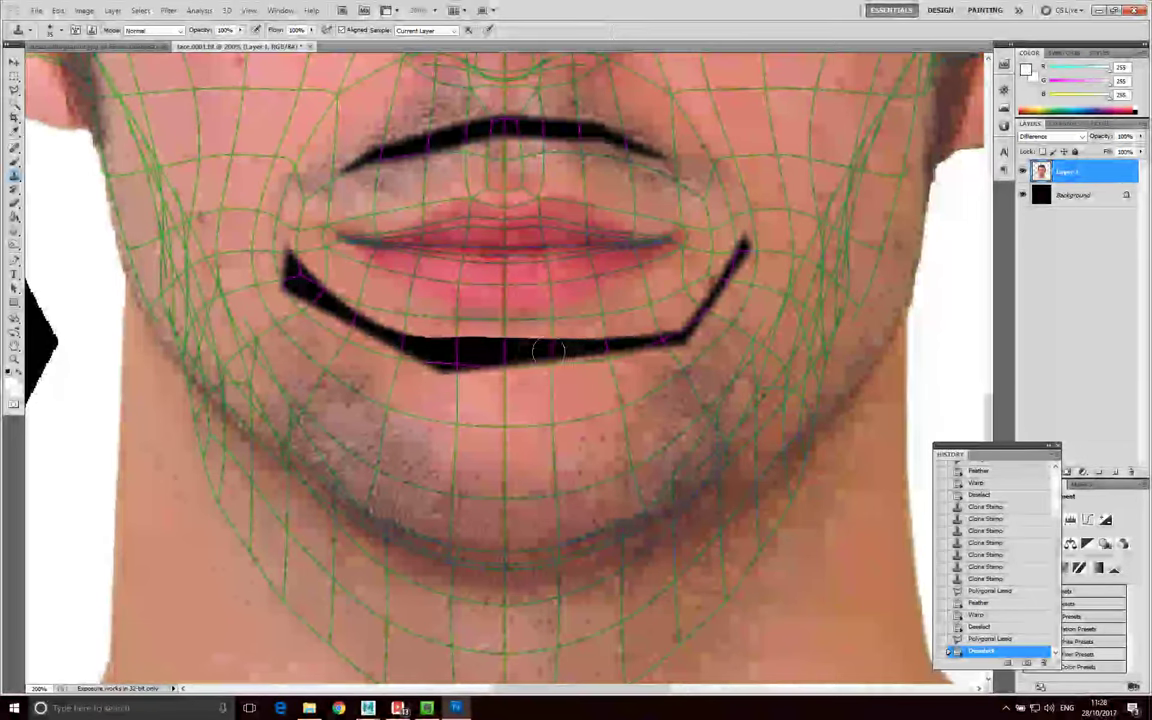
mouse_move(522, 350)
left_mouse_down()
mouse_move(553, 352)
mouse_move(541, 355)
left_mouse_up()
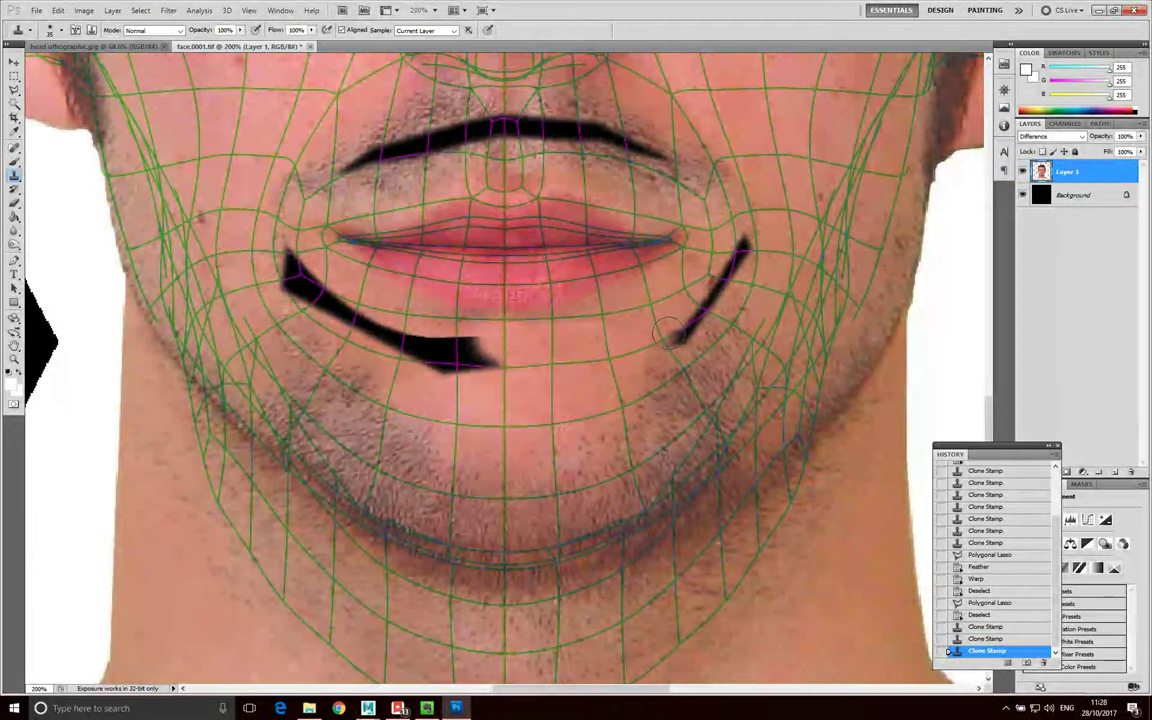
left_click_drag(668, 334, 649, 323)
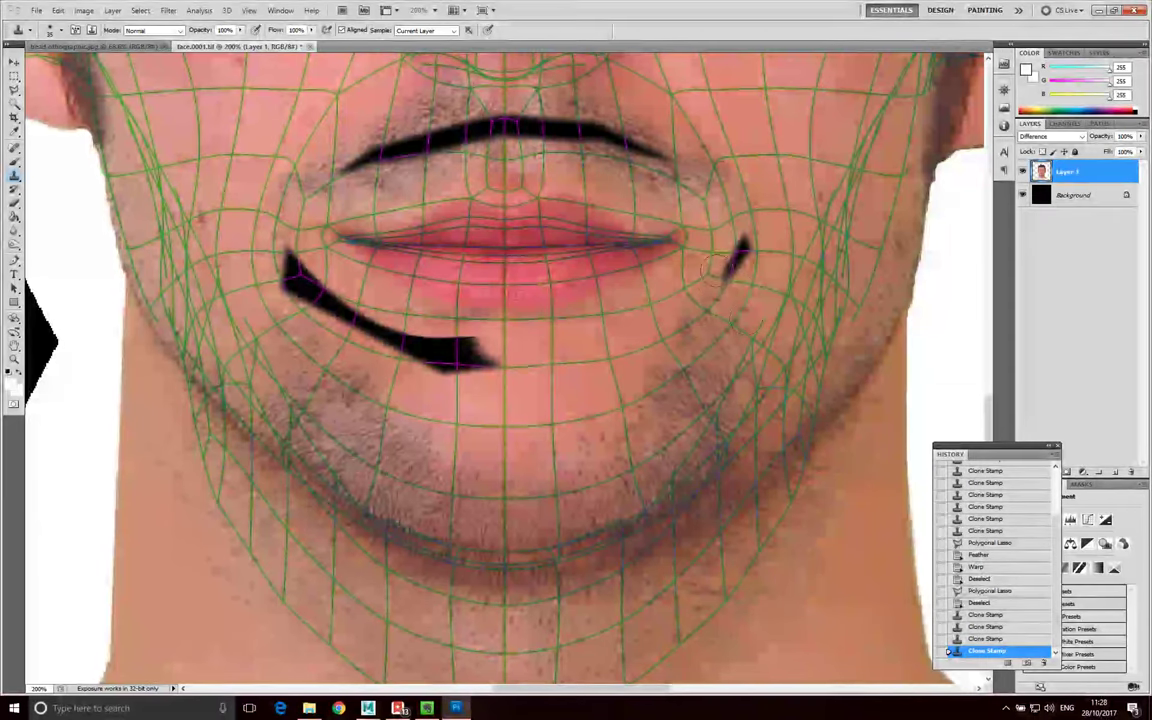
left_click_drag(742, 250, 736, 264)
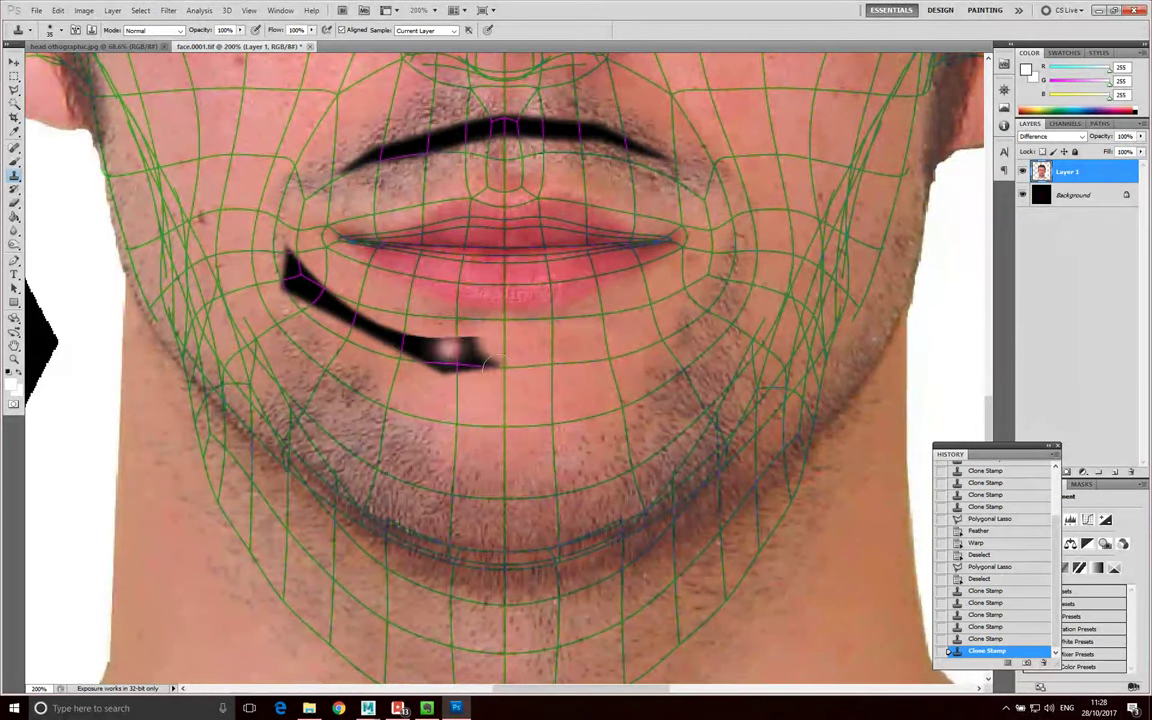
Clone Stamp skin over the black gap from below the lower lip to the mouth corner on the image's left half
left_click(488, 385, "alt")
mouse_move(455, 358)
left_mouse_down()
mouse_move(497, 347)
mouse_move(446, 357)
mouse_move(425, 338)
left_mouse_up()
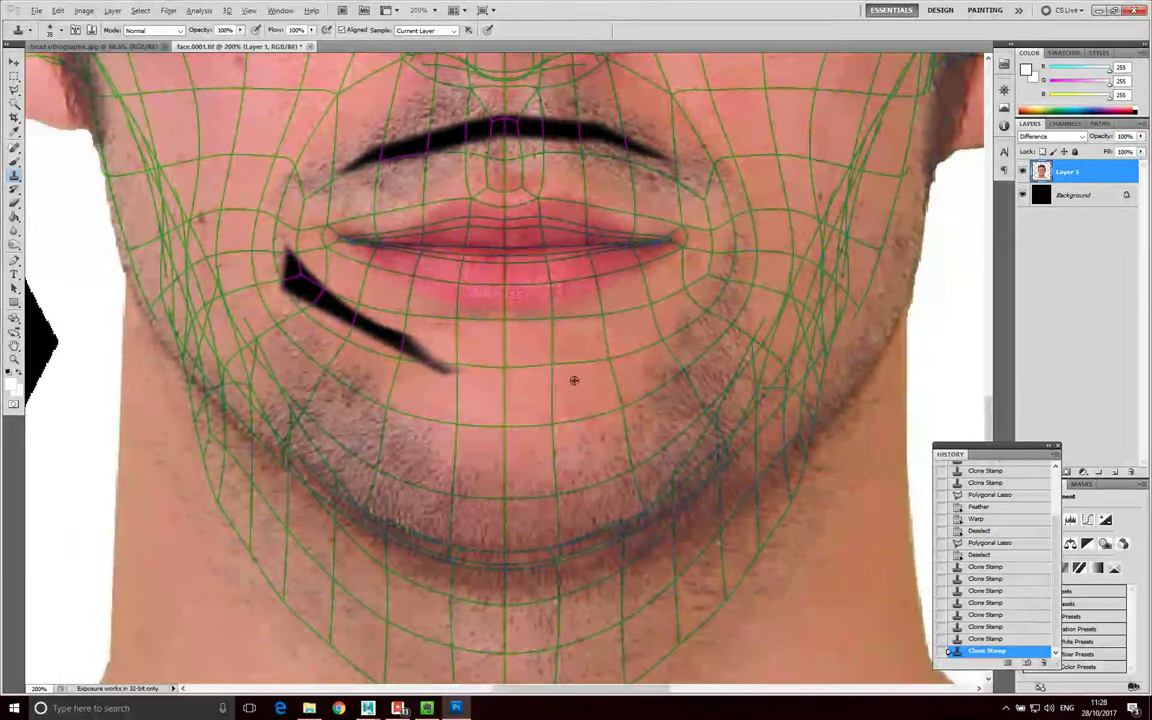
mouse_move(443, 368)
left_mouse_down()
mouse_move(446, 383)
mouse_move(344, 311)
left_mouse_up()
left_click(506, 404, "alt")
left_click(425, 361, "alt")
left_click_drag(329, 287, 268, 256)
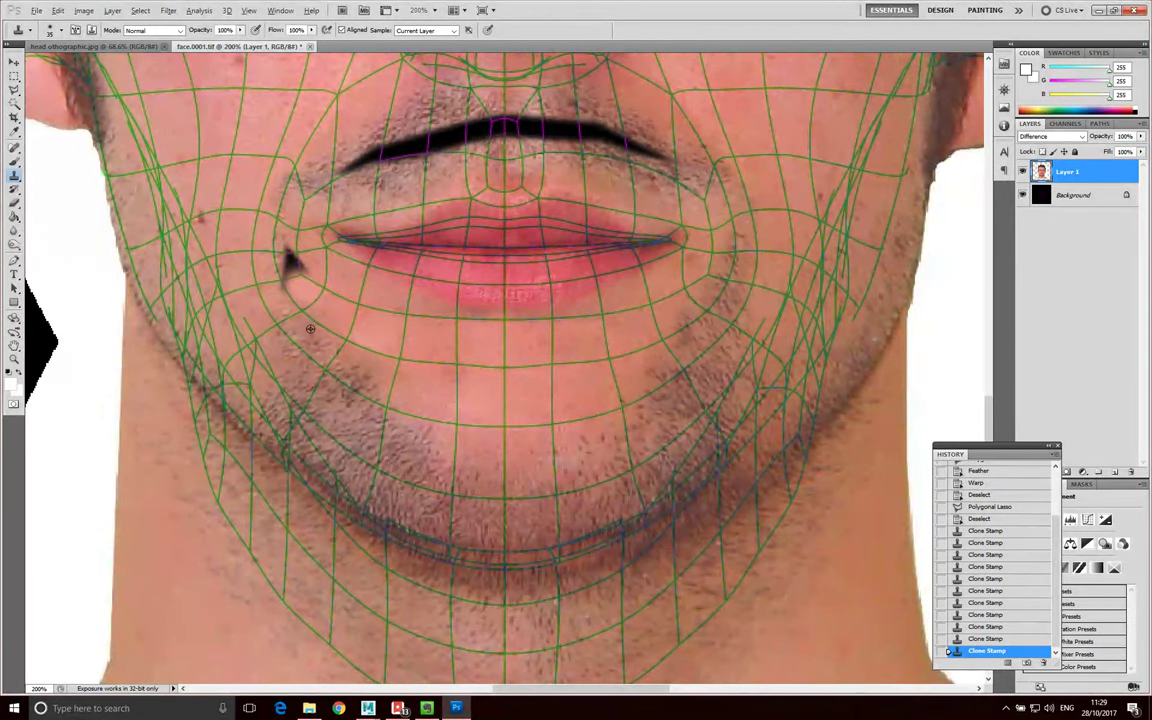
left_click_drag(305, 318, 250, 232)
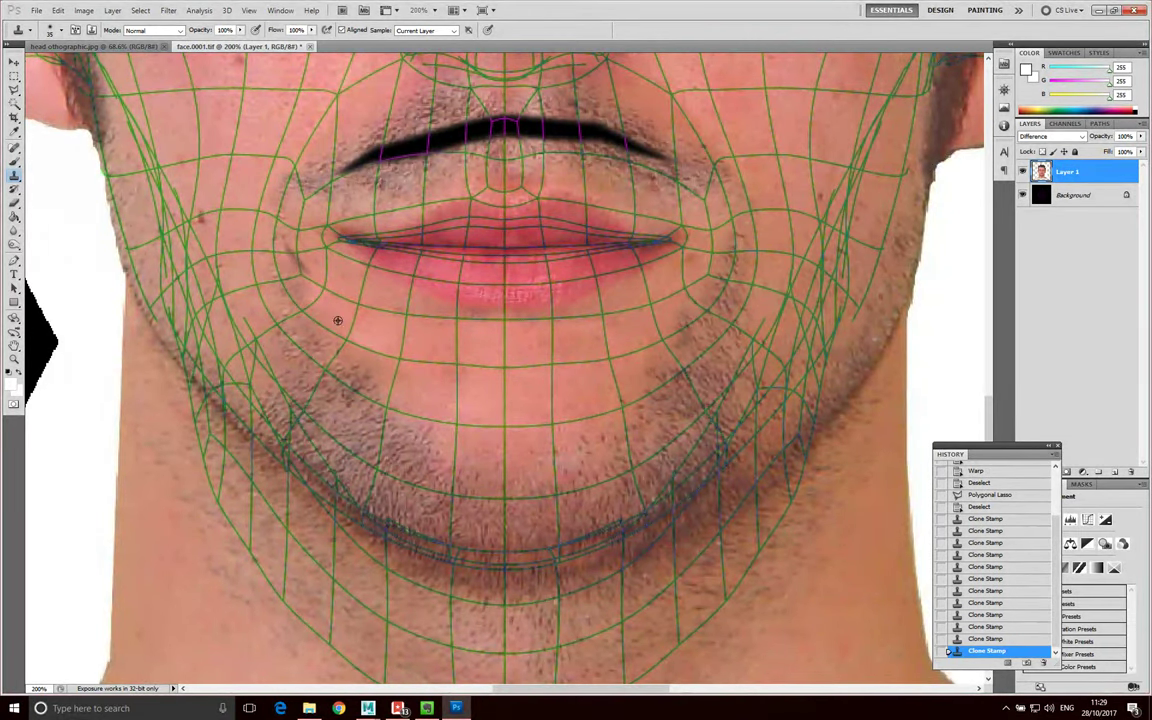
left_click_drag(329, 288, 250, 215)
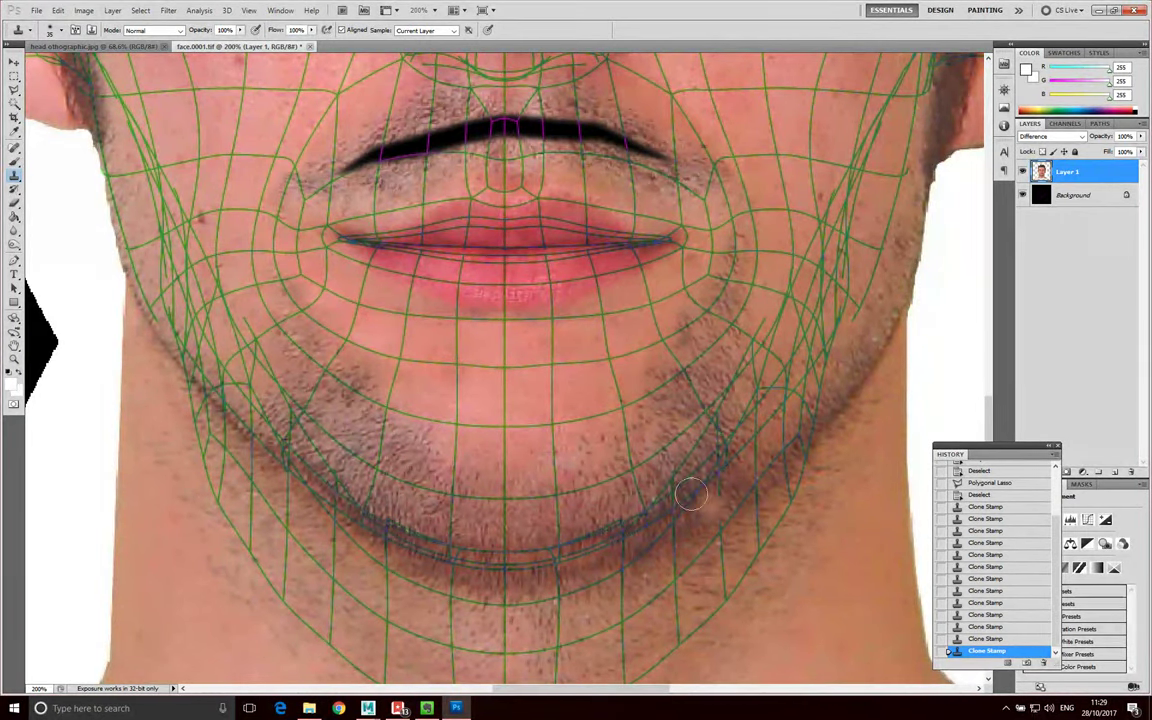
Clone Stamp stubbled skin over the black gap above the upper lip, from its end on the image's left half to the philtrum
scroll(558, 383, "up", 4)
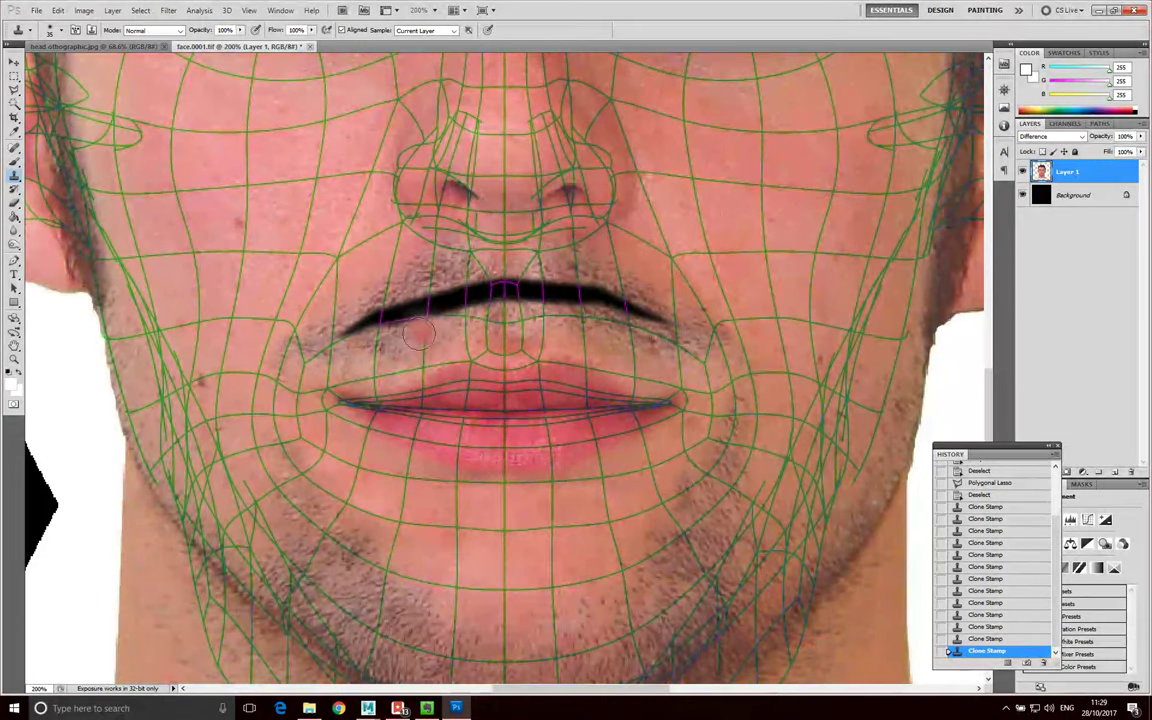
left_click(437, 268, "alt")
mouse_move(432, 301)
left_mouse_down()
mouse_move(340, 300)
mouse_move(362, 321)
mouse_move(325, 317)
left_mouse_up()
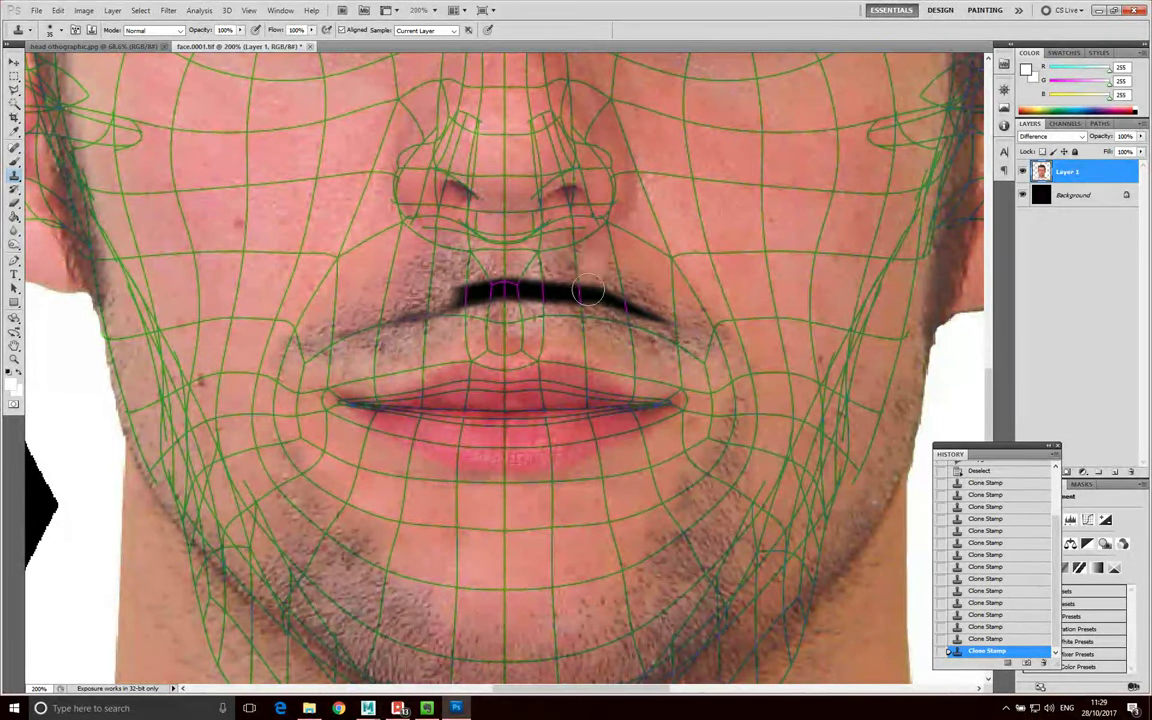
mouse_move(398, 311)
left_mouse_down()
mouse_move(385, 280)
mouse_move(440, 268)
mouse_move(440, 304)
mouse_move(509, 279)
left_mouse_up()
left_click(441, 271, "alt")
left_click(508, 252, "alt")
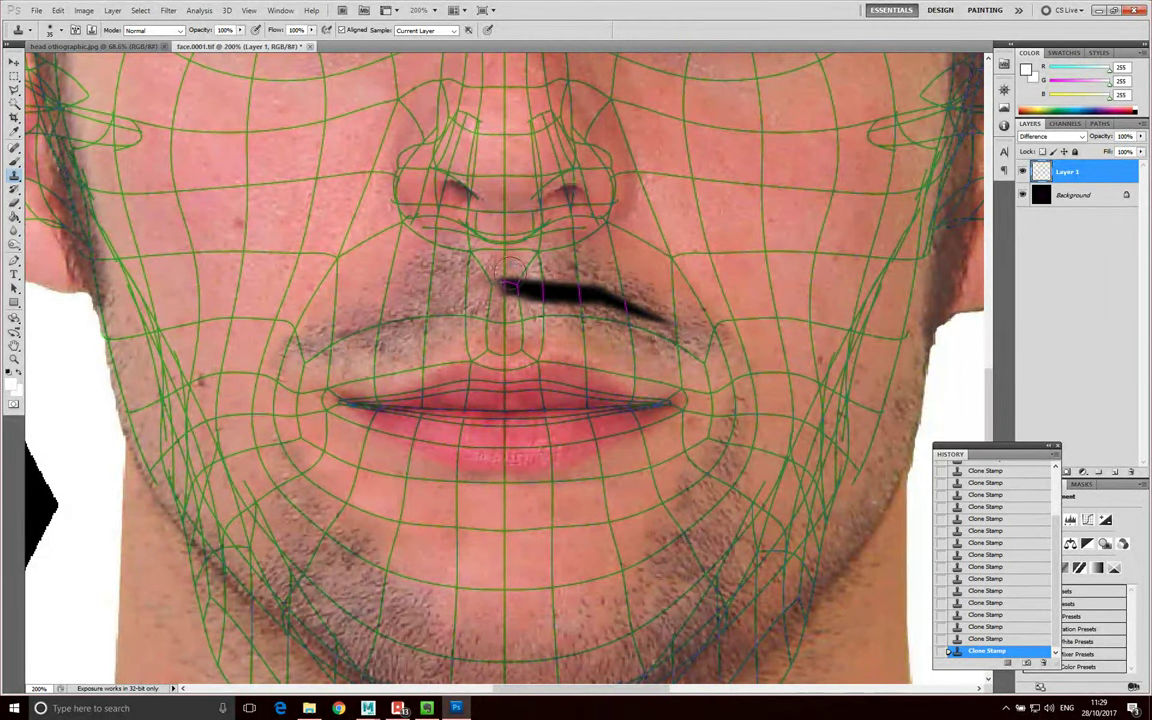
left_click(462, 245, "alt")
left_click(462, 262, "alt")
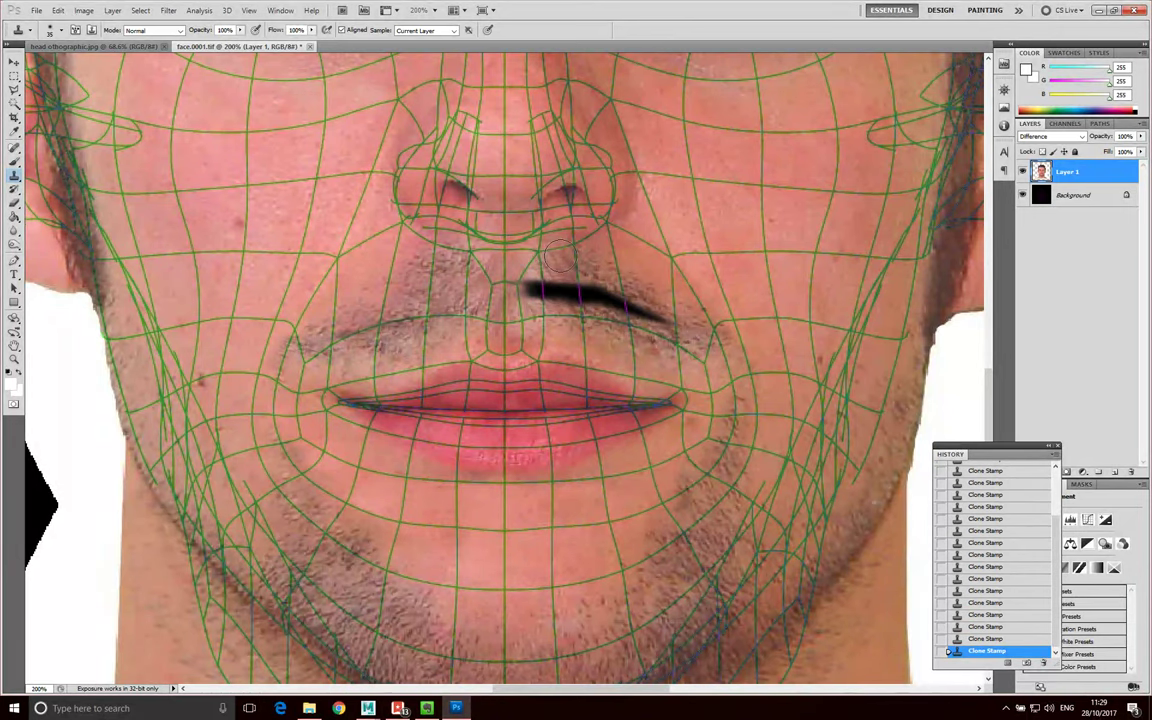
Clone Stamp stubbled skin over the rest of the upper-lip gap, from the philtrum to its end on the image's right half
mouse_move(545, 268)
left_mouse_down()
mouse_move(505, 262)
mouse_move(530, 265)
mouse_move(537, 300)
left_mouse_up()
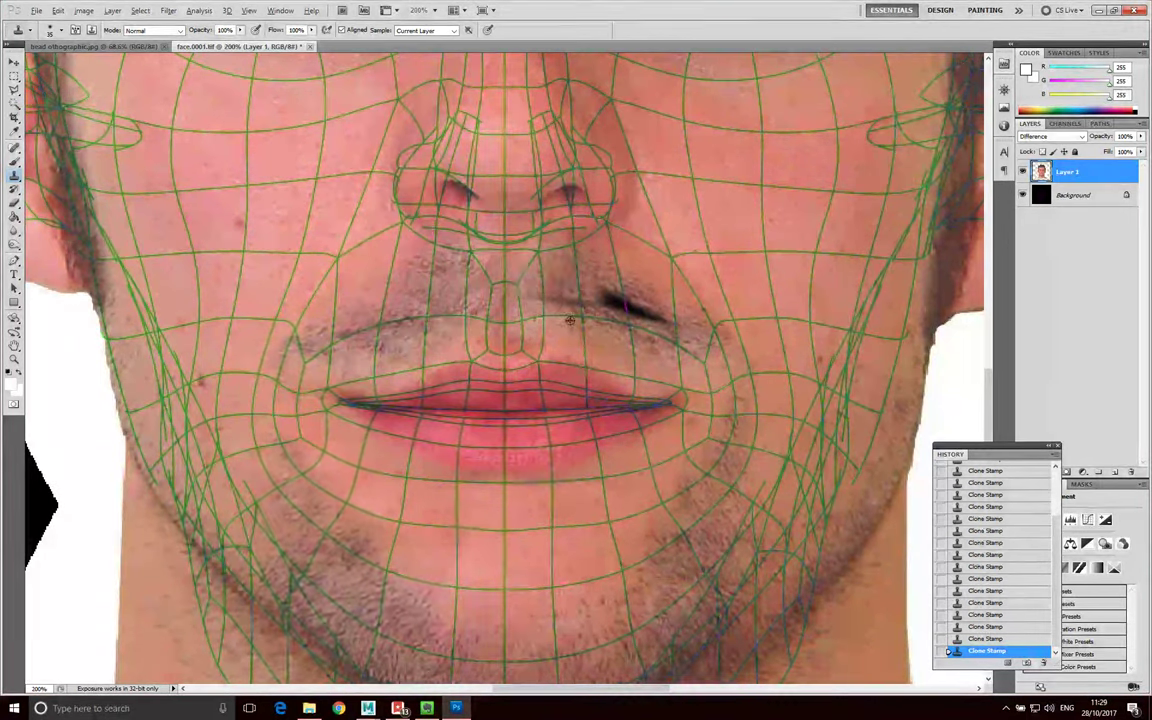
left_click(627, 323, "alt")
left_click_drag(622, 301, 660, 322)
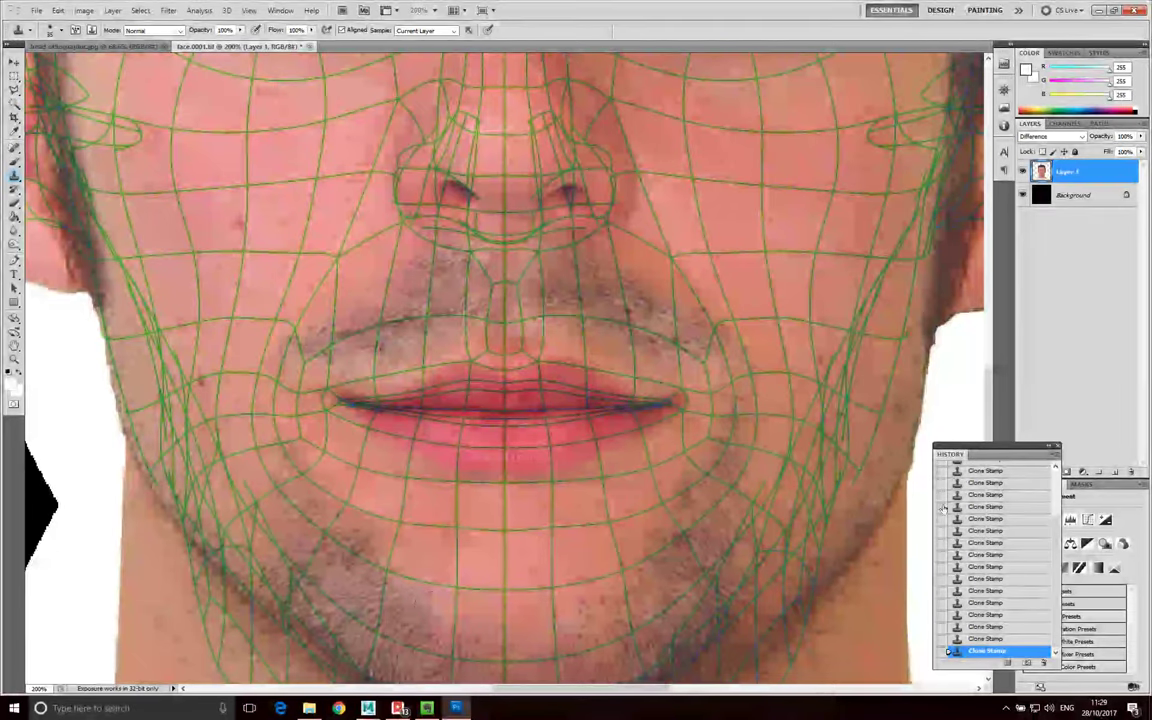
Examine the retouched skin around the mouth and chin and the fit of the nose and eyes to the wireframe
scroll(527, 490, "down", 5)
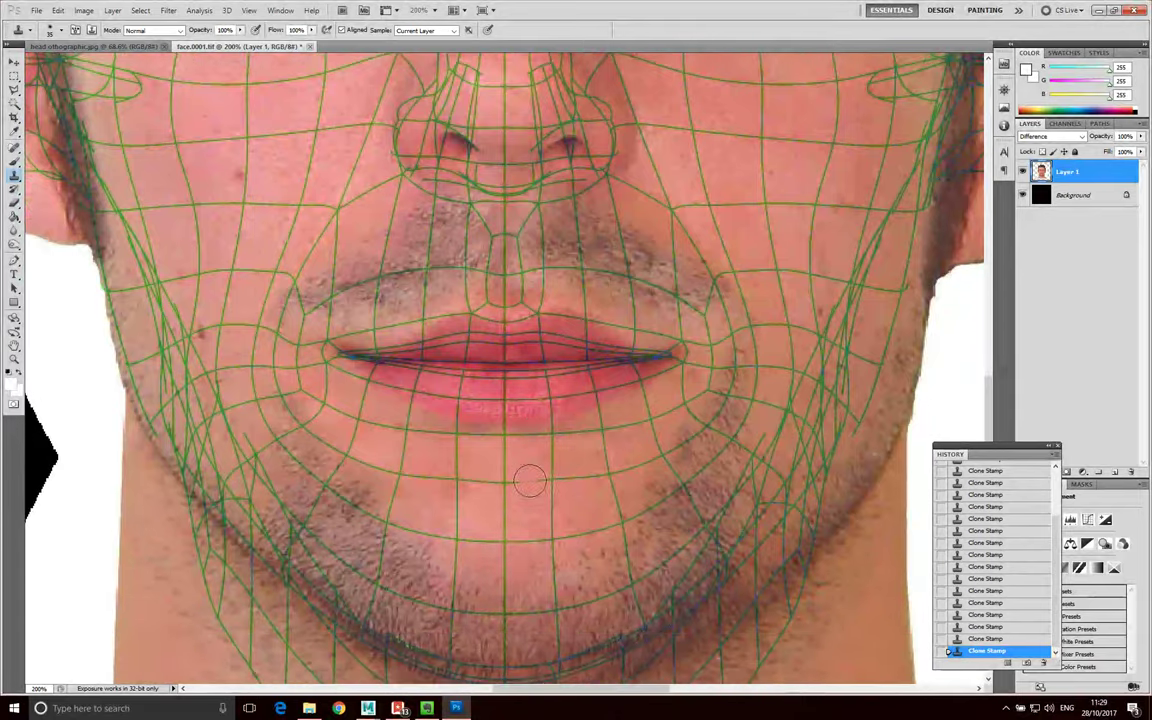
scroll(532, 480, "up", 12)
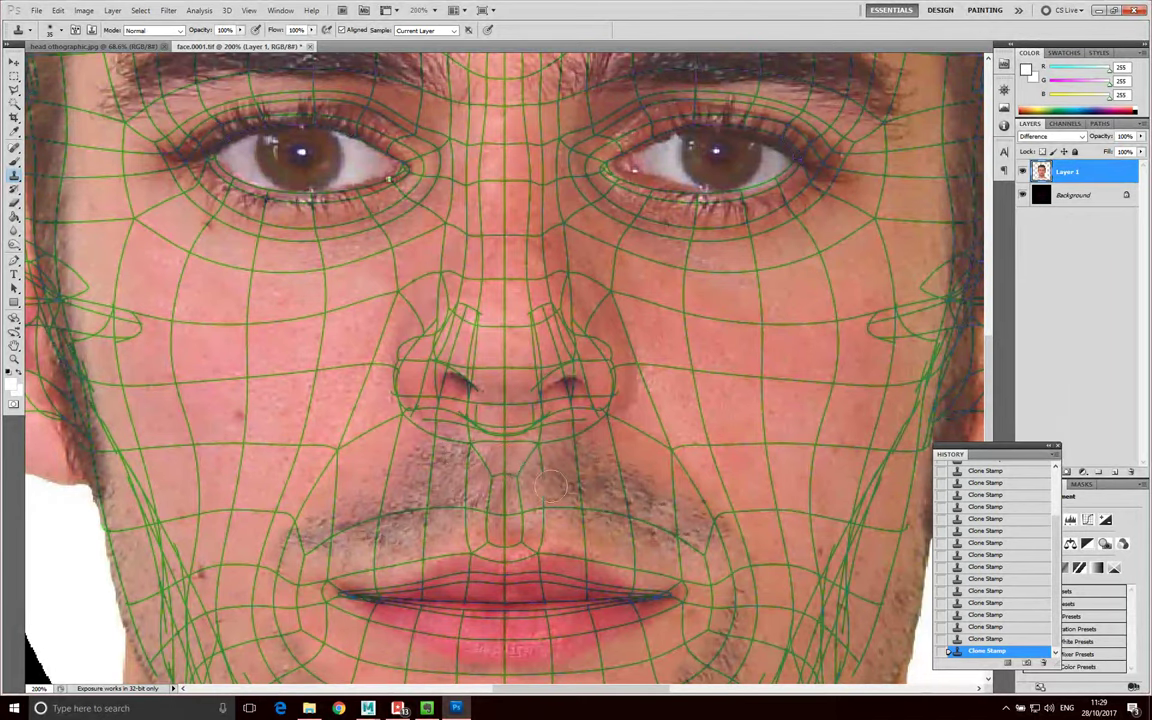
scroll(520, 385, "up", 2)
scroll(525, 380, "down", 8)
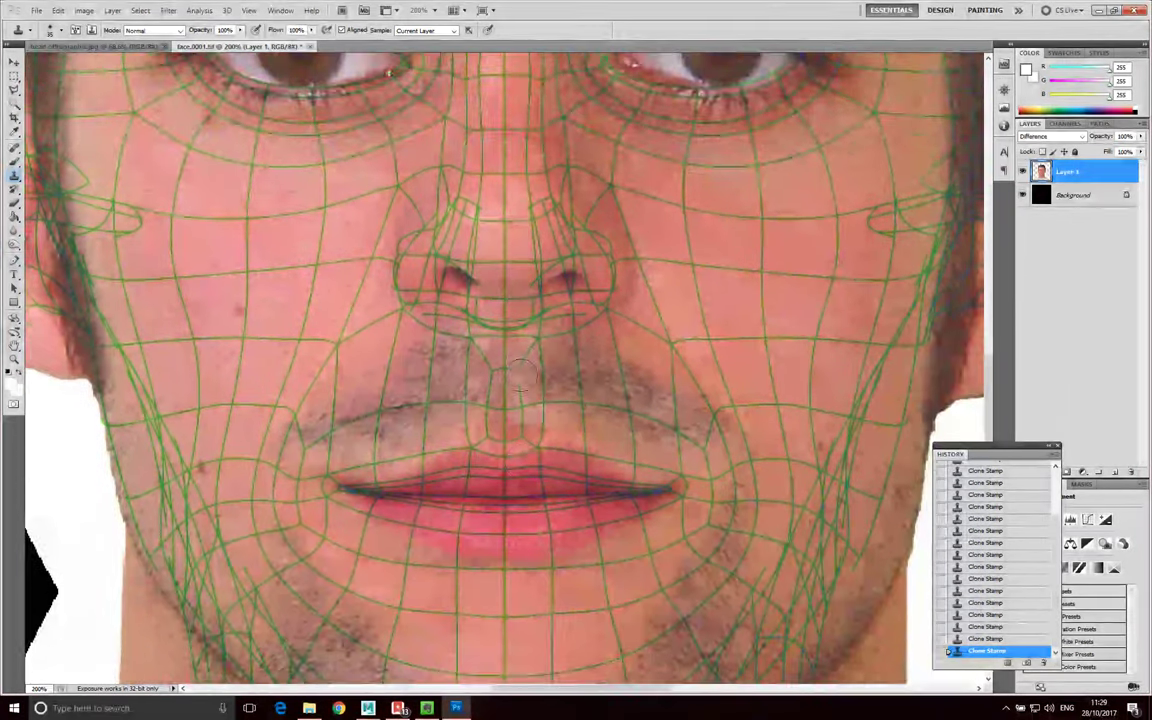
scroll(512, 377, "up", 9)
scroll(510, 377, "down", 10)
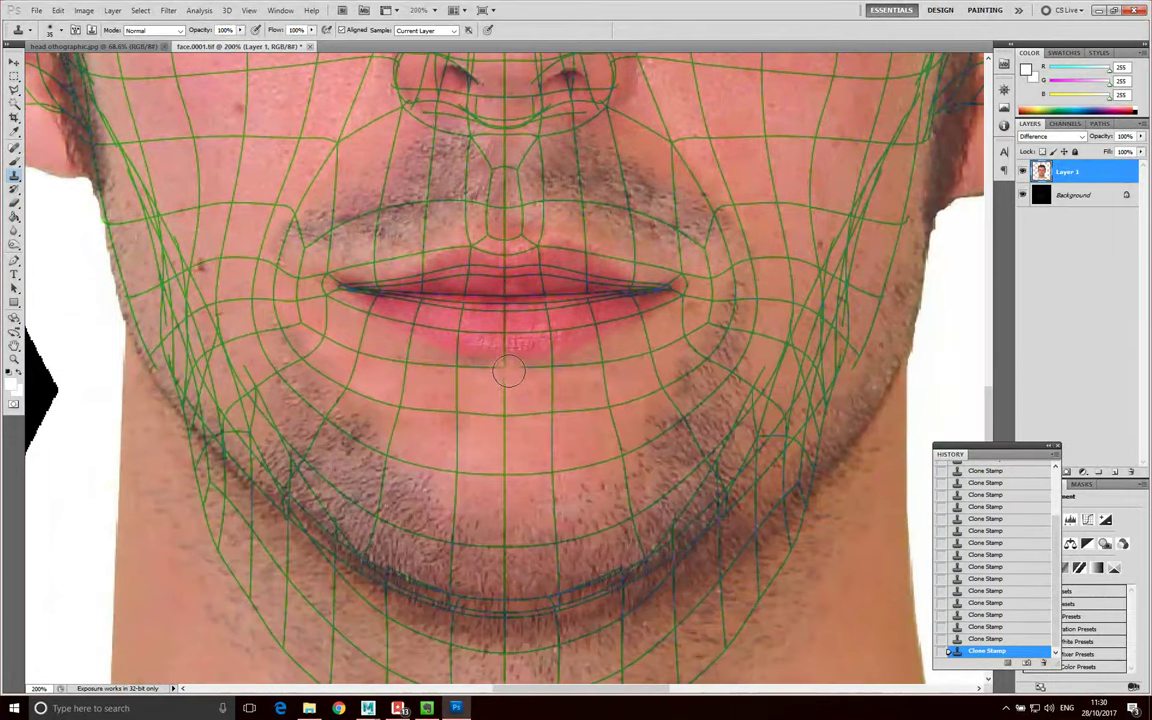
scroll(507, 372, "up", 4)
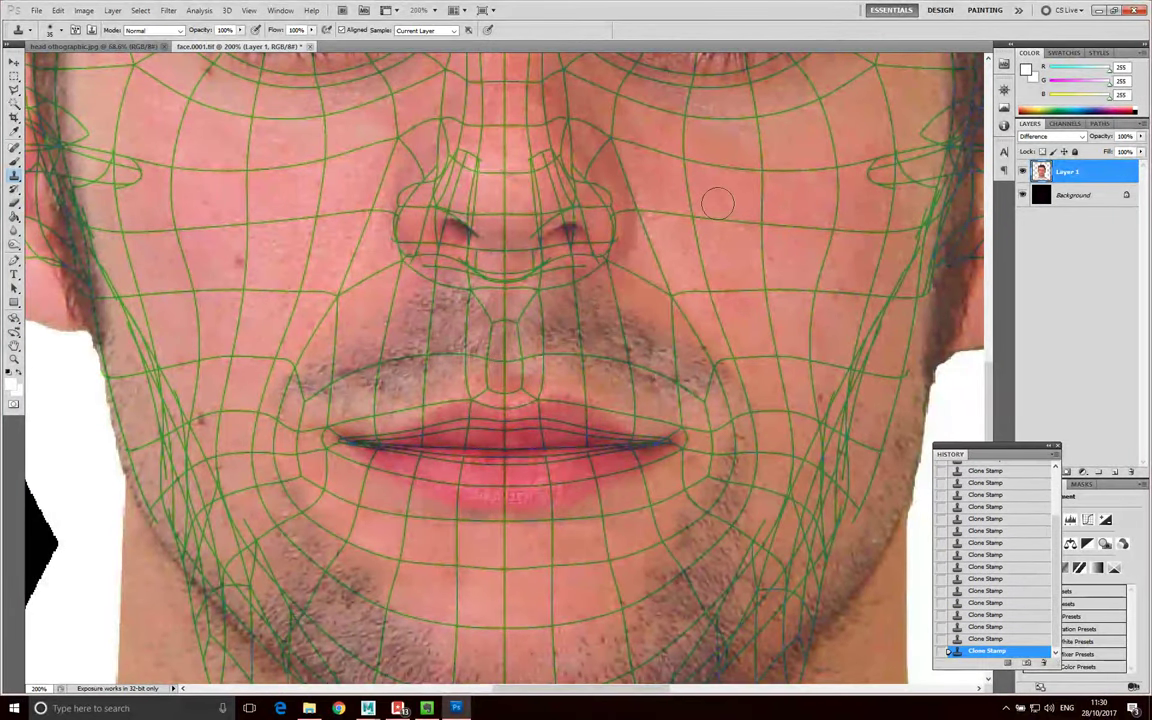
scroll(600, 235, "up", 8)
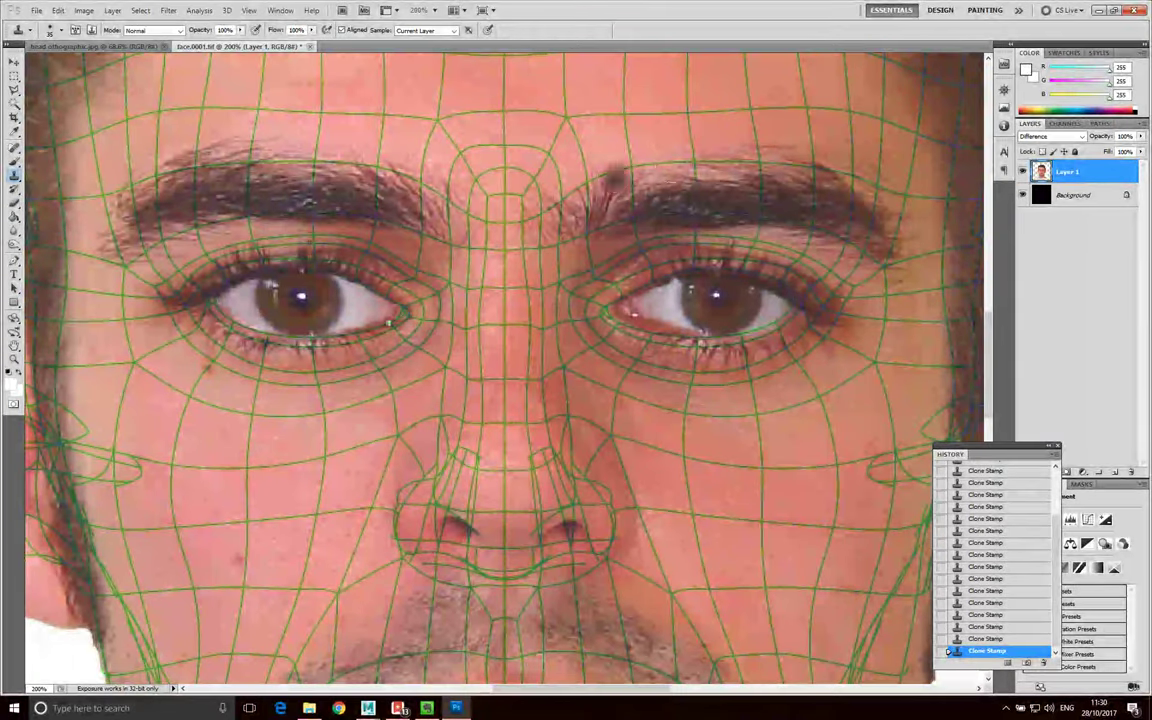
scroll(750, 385, "down", 5)
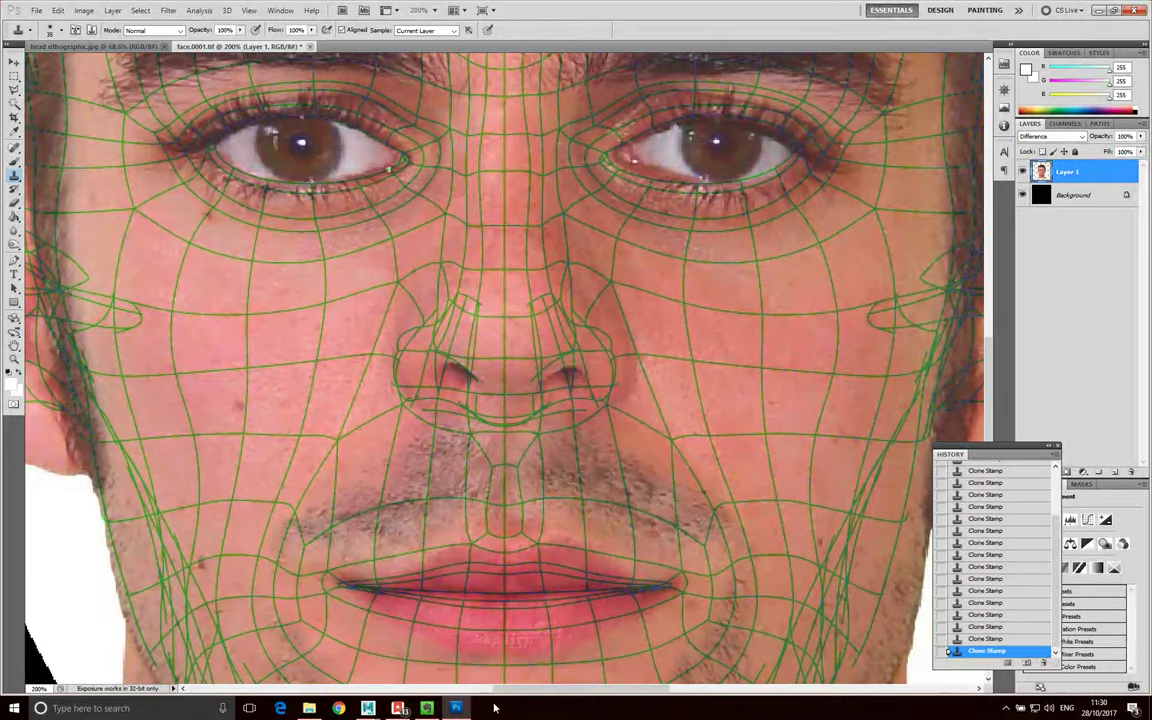
Outline the ear on the image's left half with the Polygonal Lasso, following the hairline and the white area around it
left_click_drag(548, 690, 470, 691)
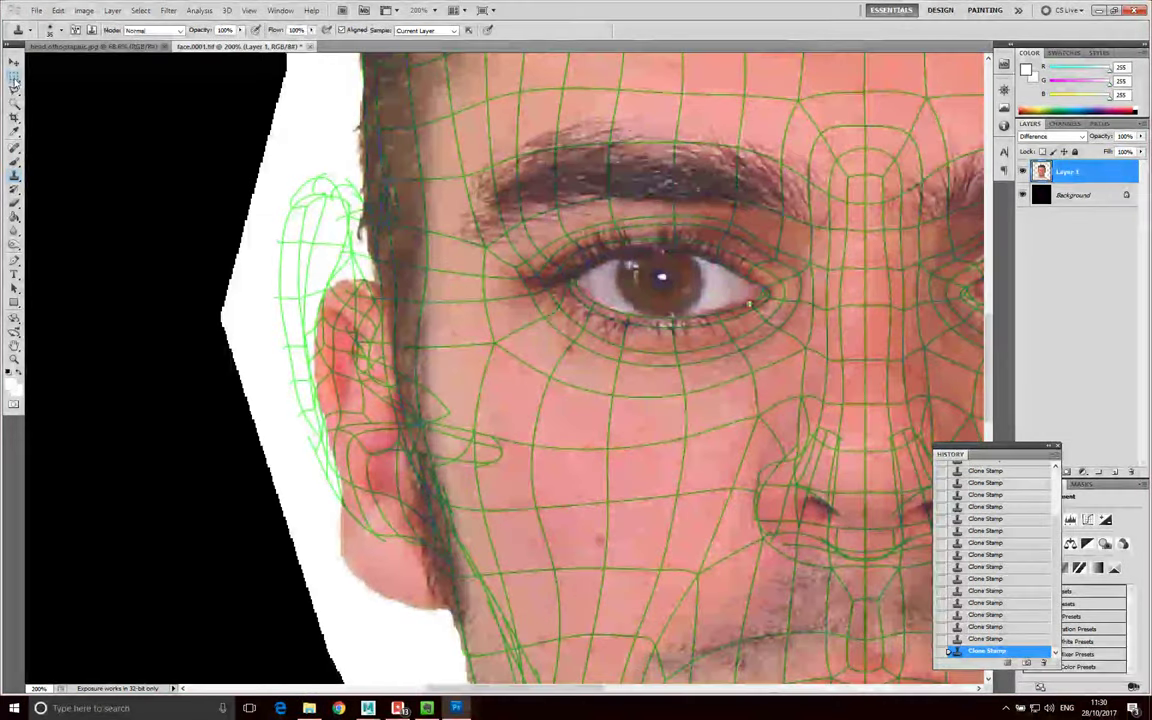
left_click(14, 90)
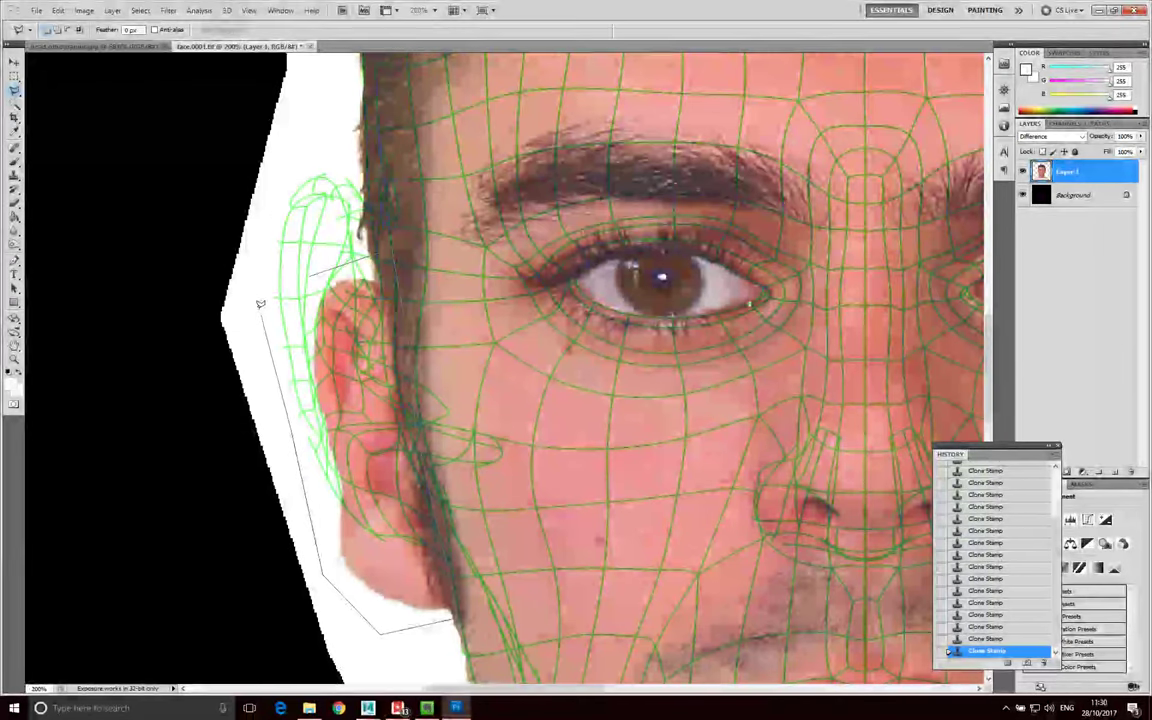
left_click(257, 300)
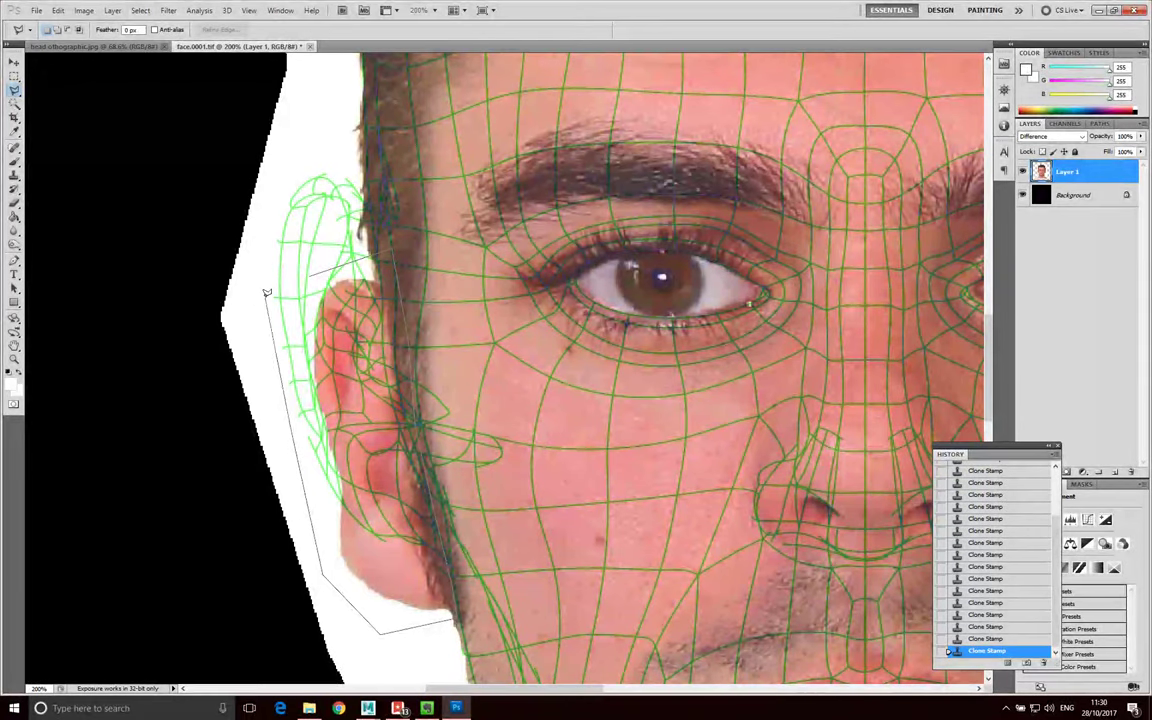
double_click(313, 277)
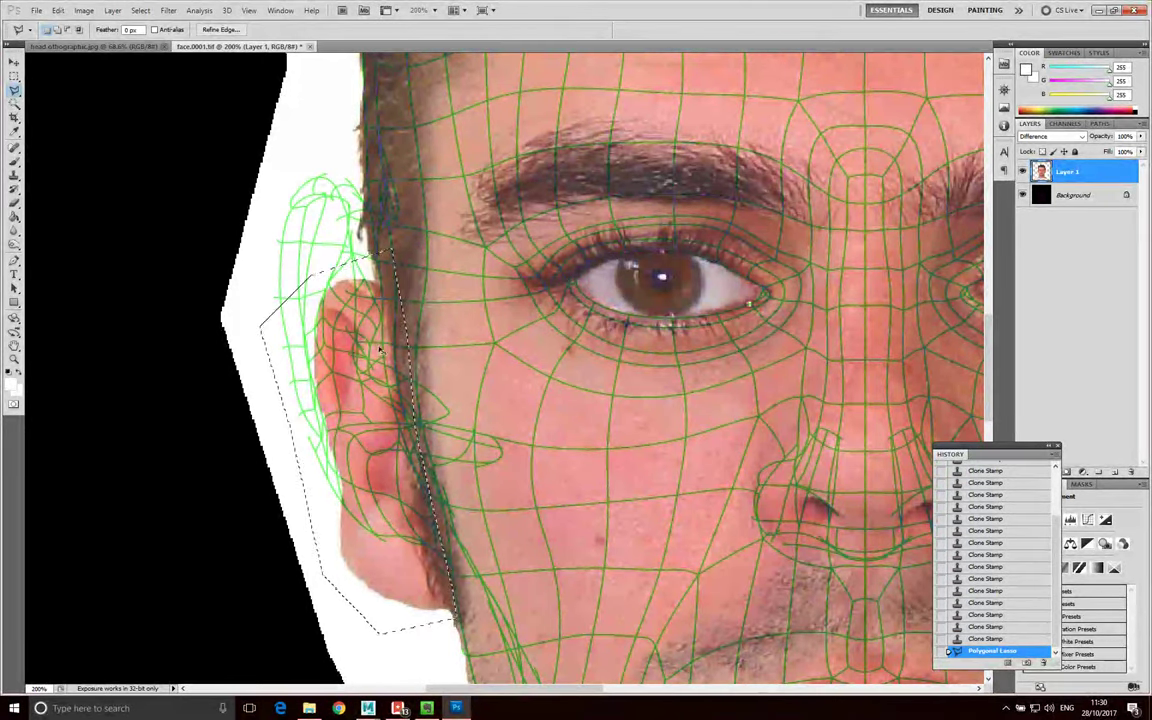
Free Transform the selected ear up onto the wireframe ear, scaling it to about 119% width and 114% height
key("ctrl+t")
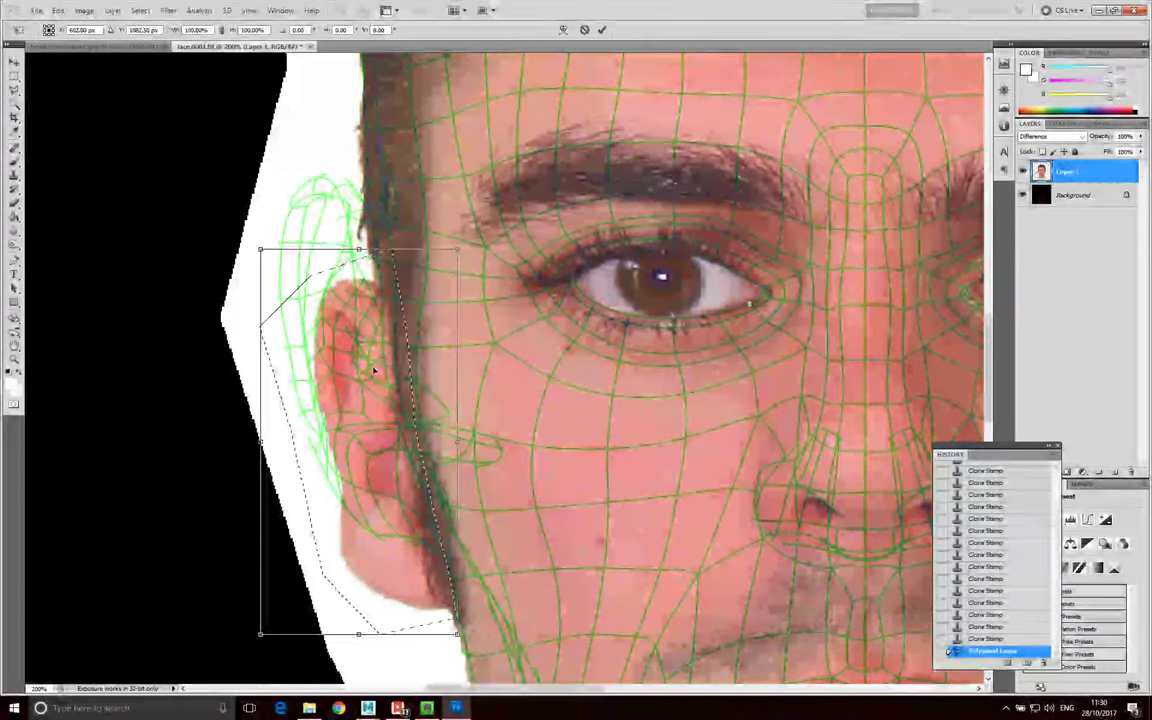
mouse_move(370, 348)
left_mouse_down()
mouse_move(342, 271)
mouse_move(352, 292)
left_mouse_up()
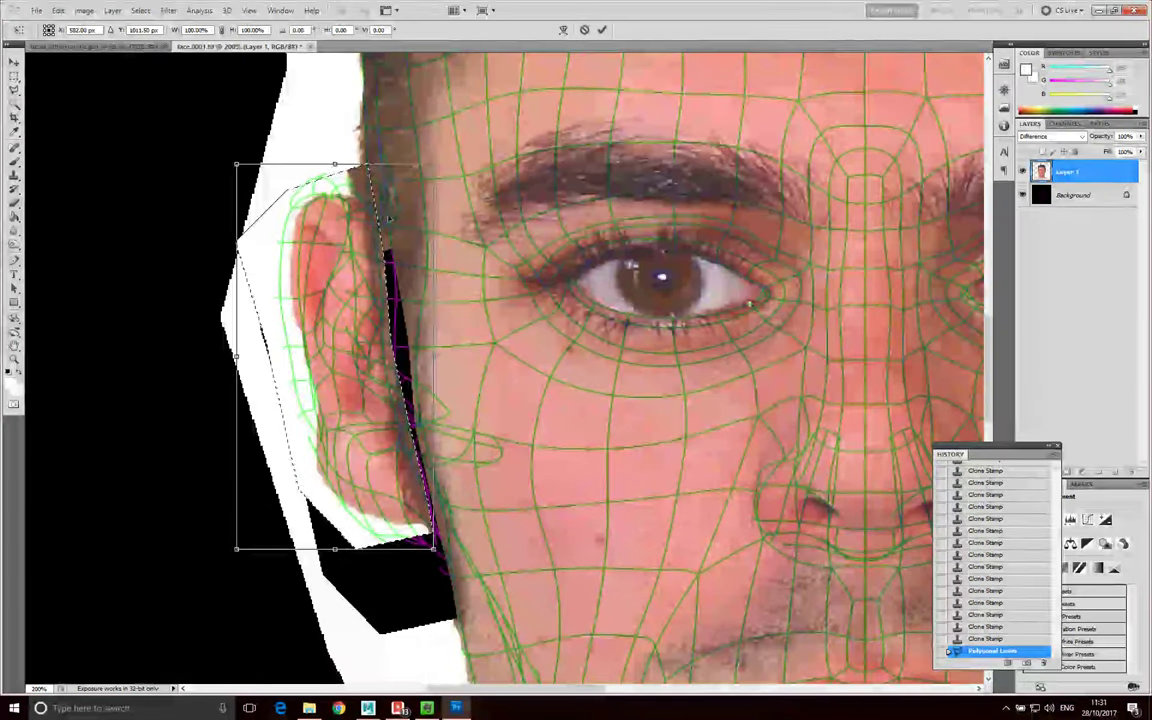
left_click_drag(333, 143, 333, 140)
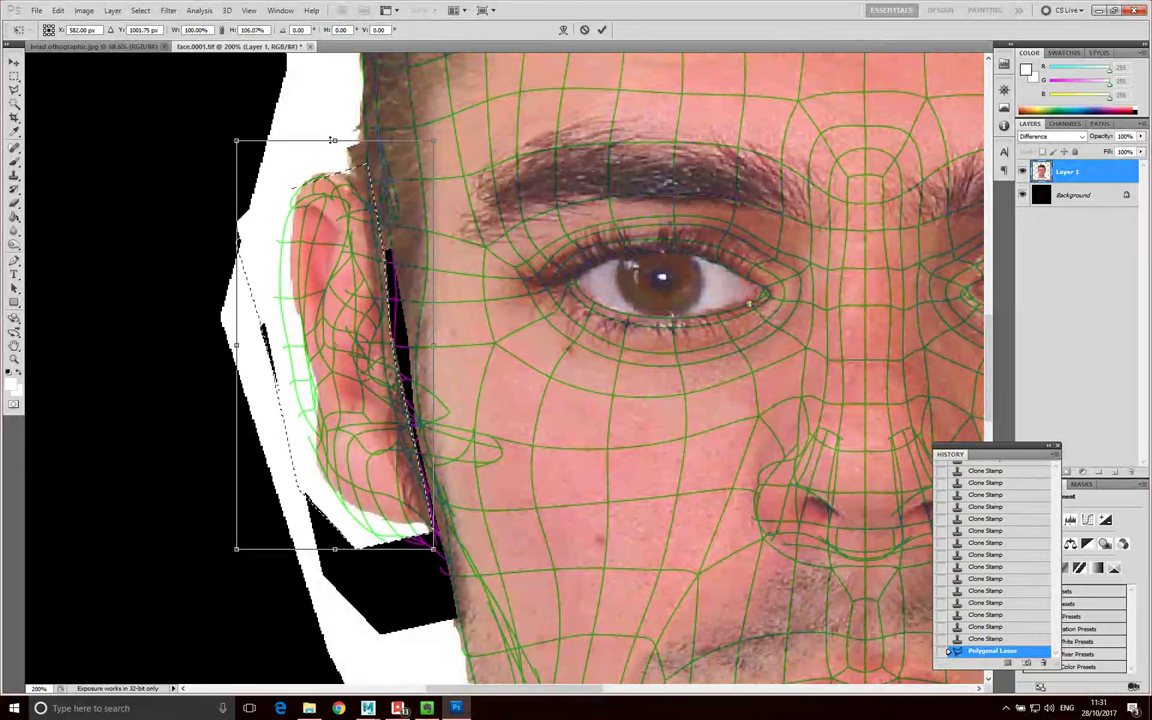
left_click_drag(340, 577, 340, 575)
left_click_drag(433, 357, 439, 356)
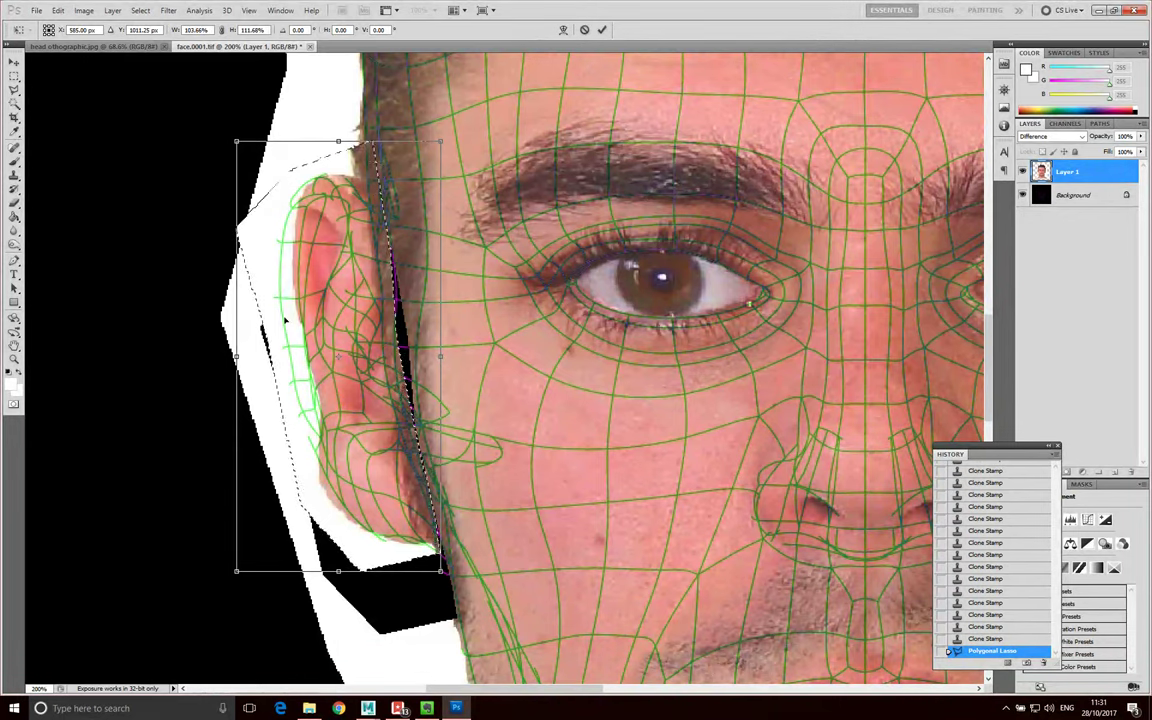
left_click_drag(236, 357, 227, 364)
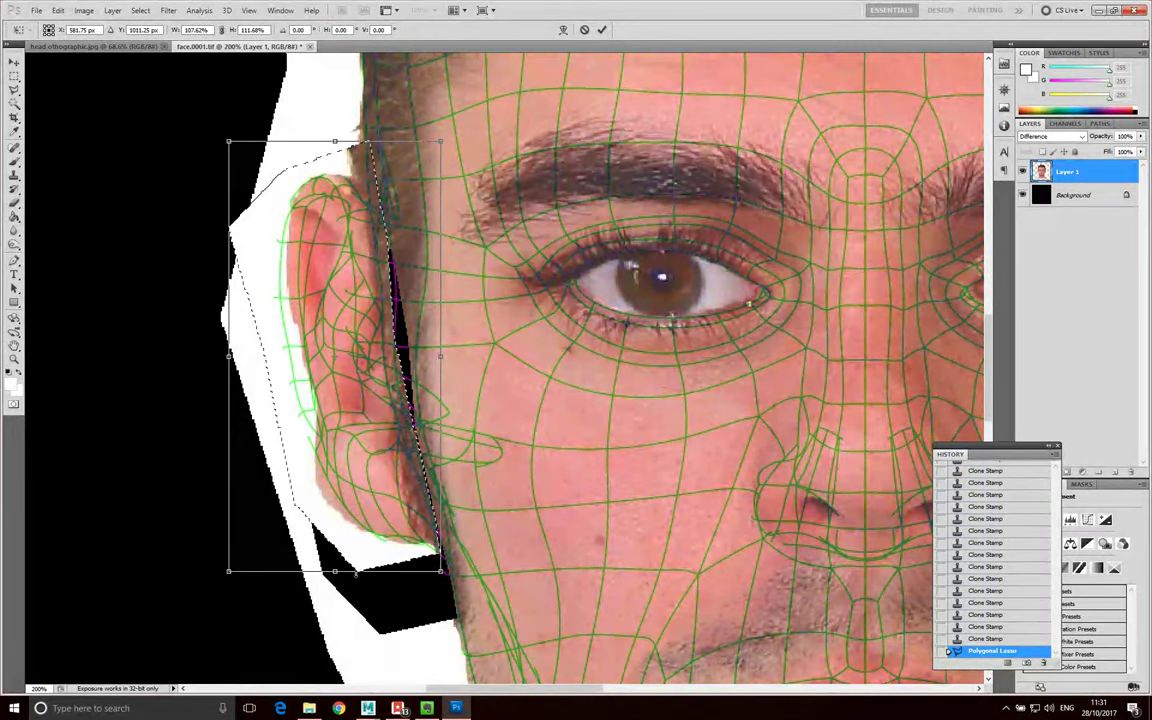
left_click_drag(335, 572, 338, 578)
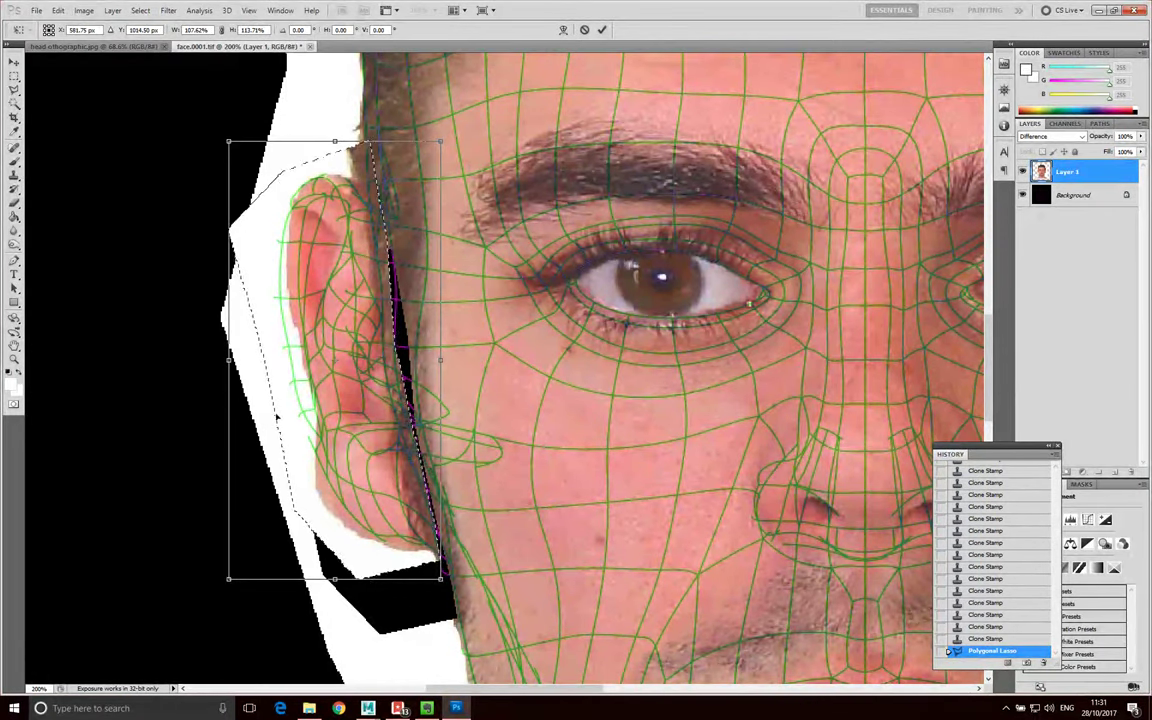
left_click_drag(230, 360, 206, 362)
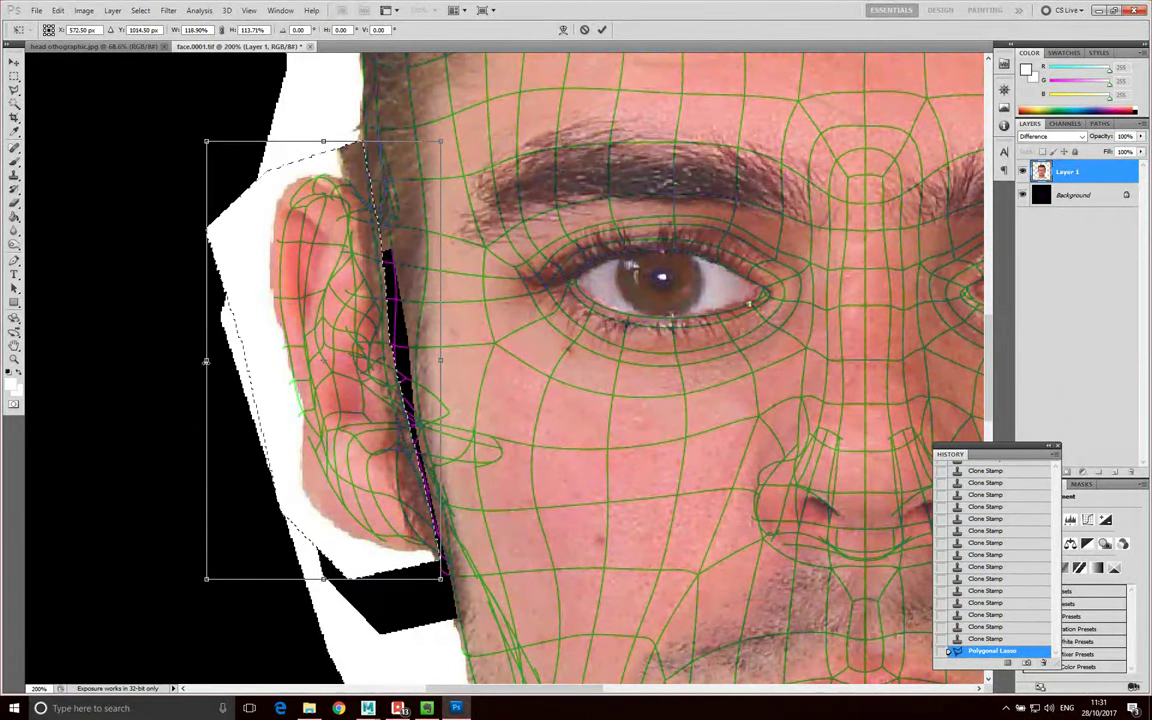
key("Return")
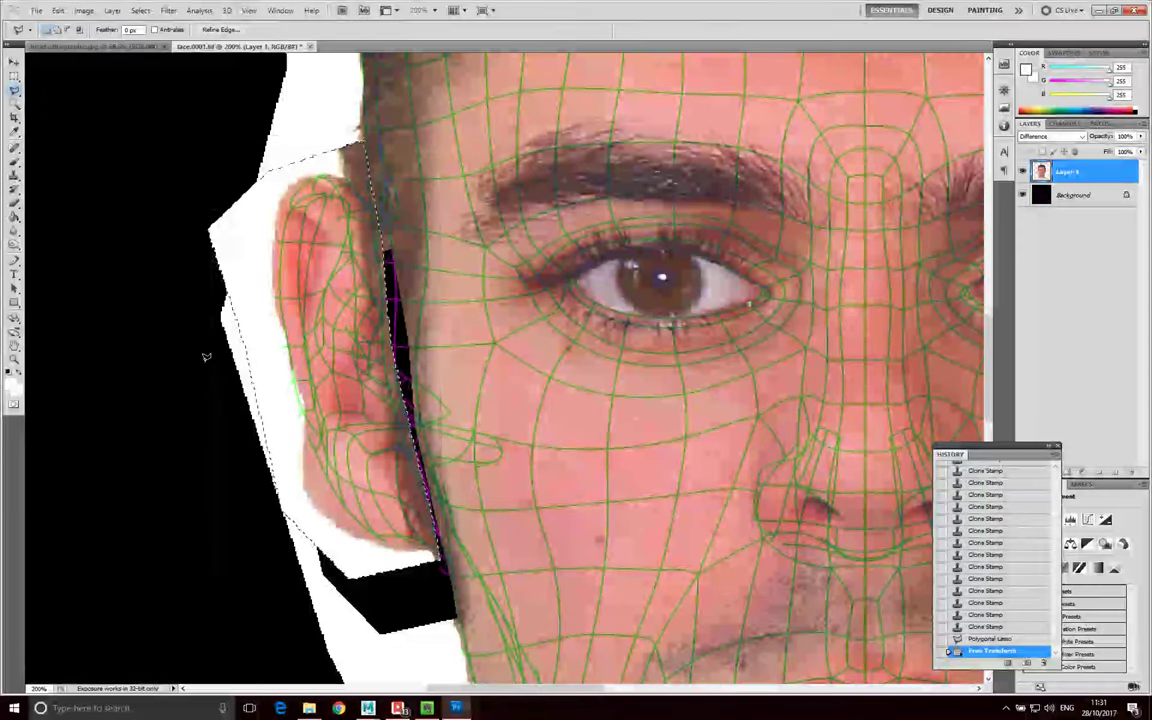
left_click(83, 10)
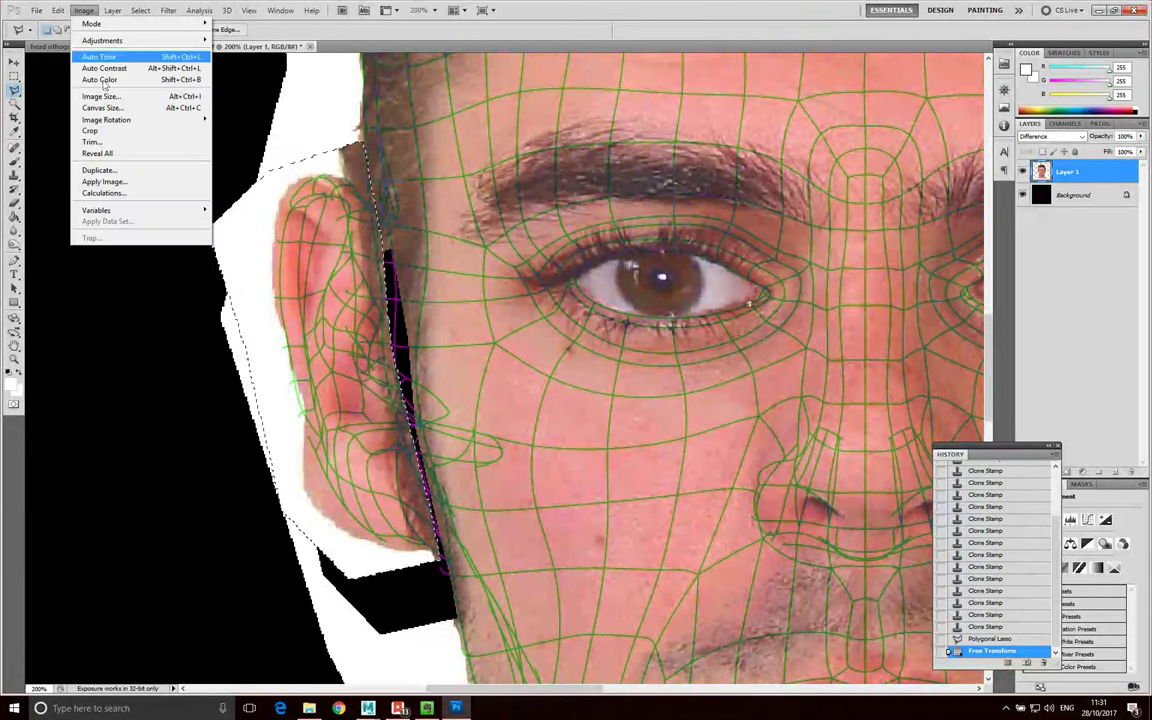
mouse_move(112, 10)
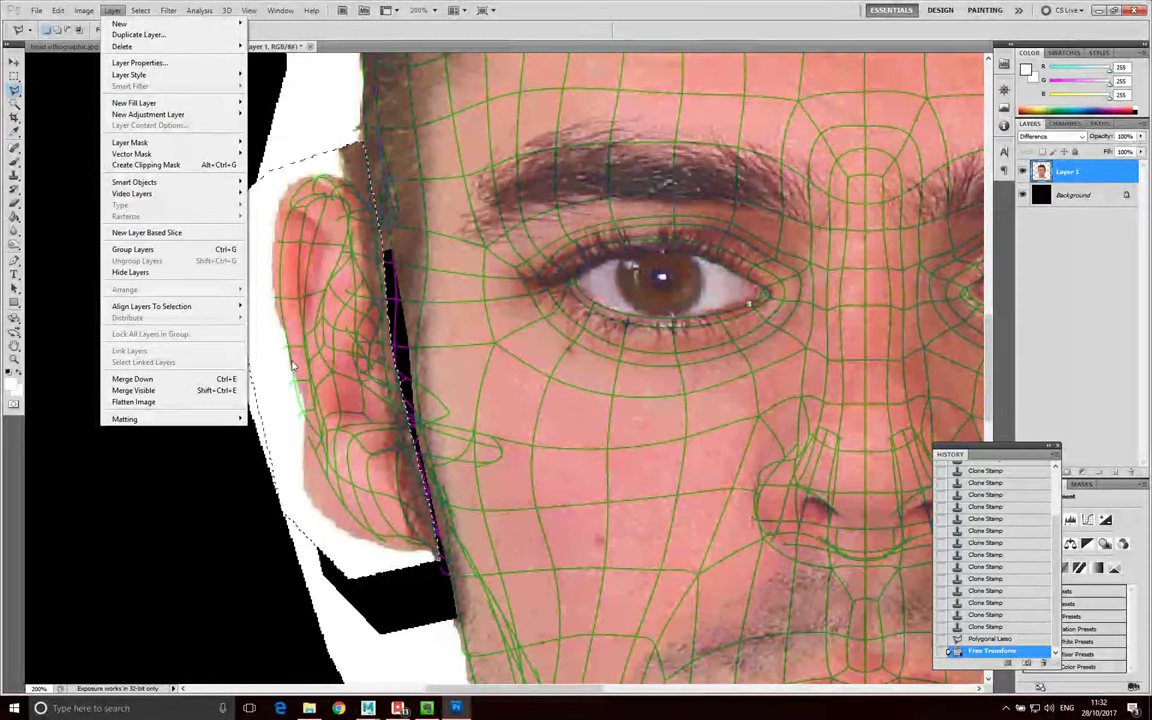
mouse_move(83, 10)
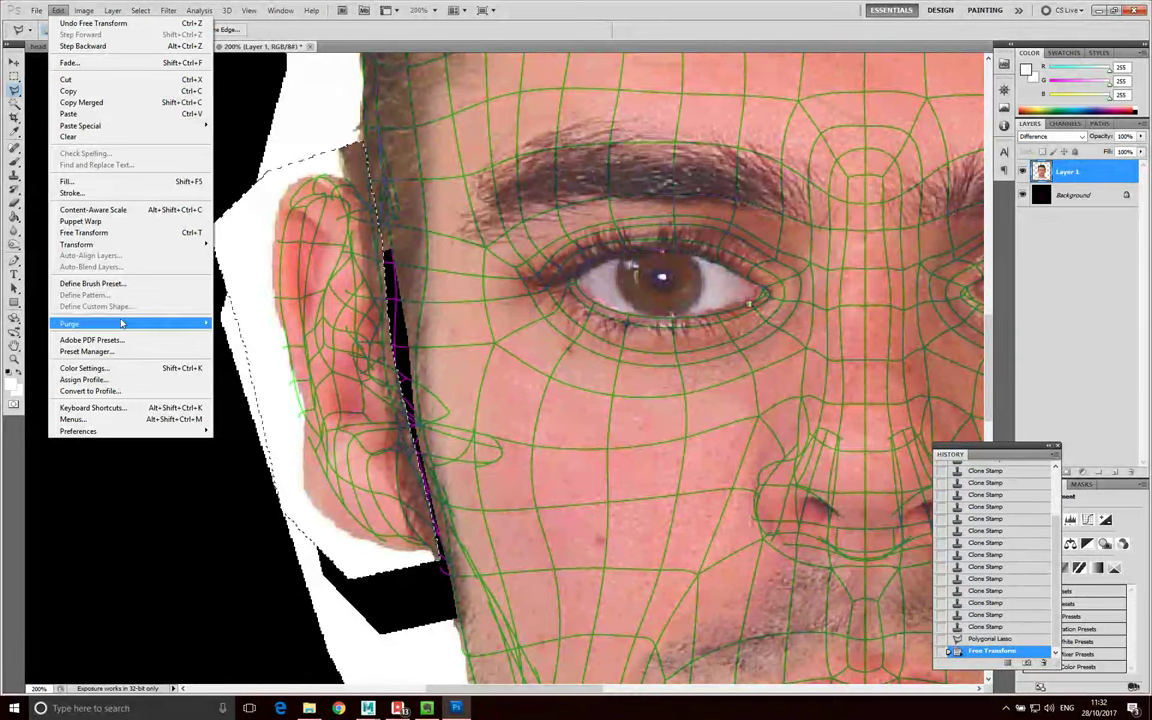
left_click(100, 232)
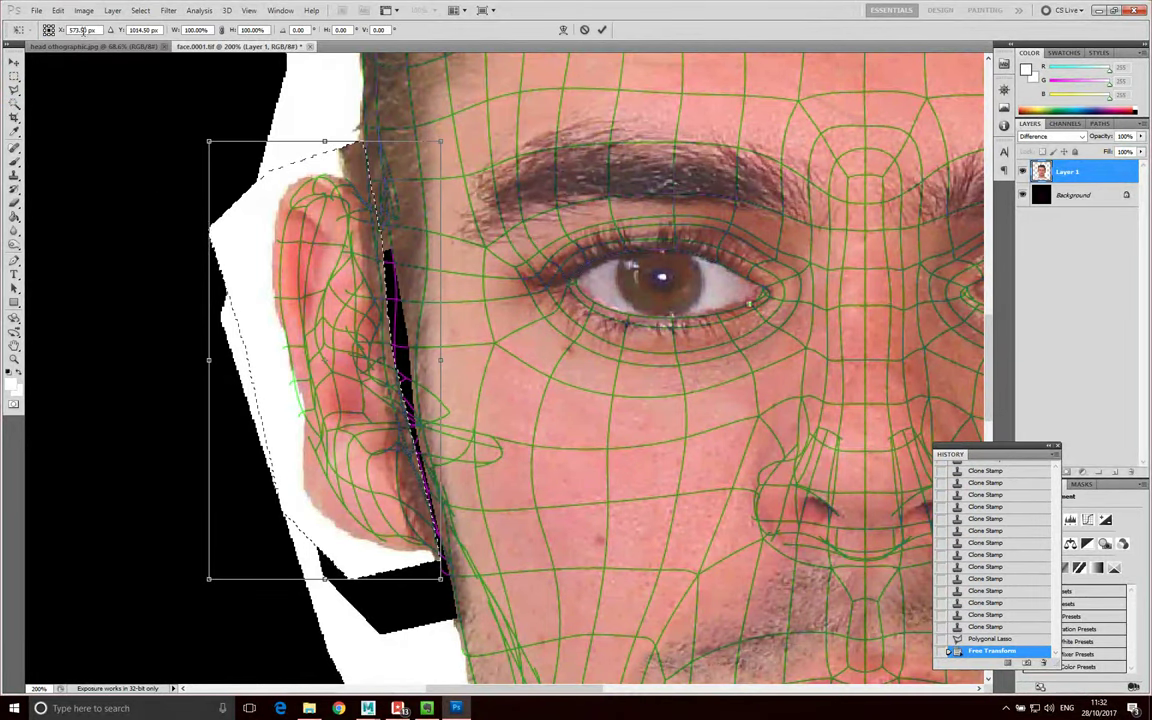
left_click(84, 11)
left_click(154, 274)
key("Return")
Warp the selected ear so its outer edge and upper part follow the wireframe ear, and apply the warp
left_click(57, 10)
mouse_move(84, 10)
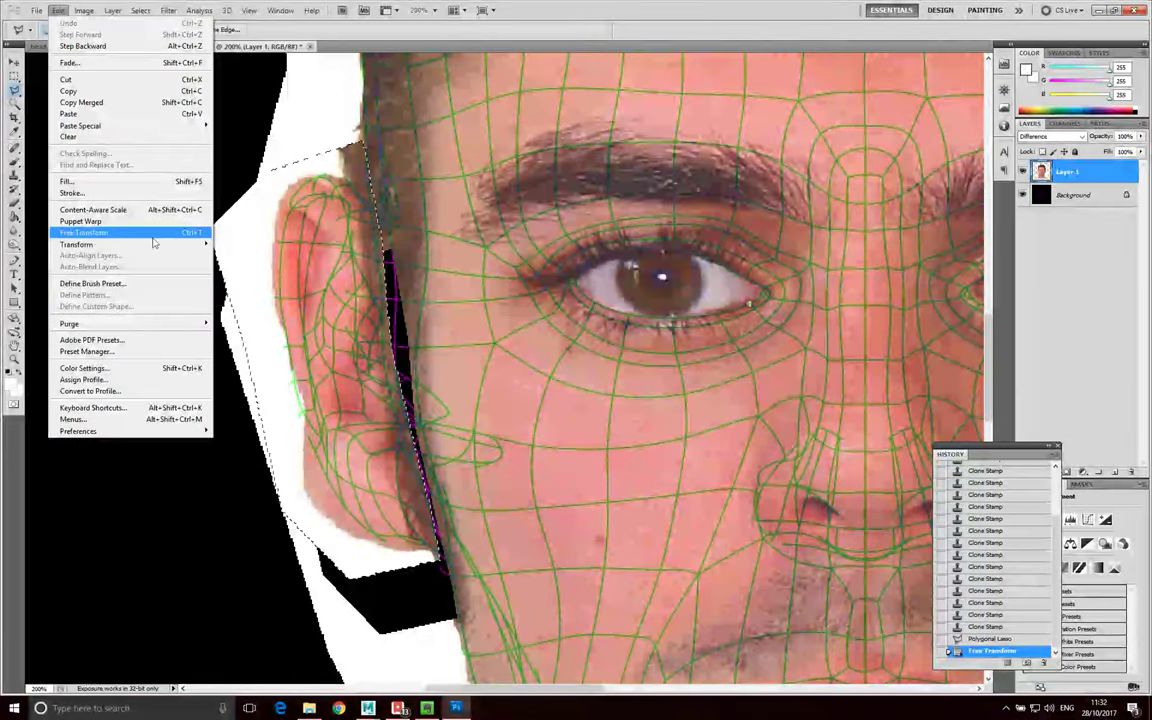
mouse_move(154, 244)
left_click(242, 317)
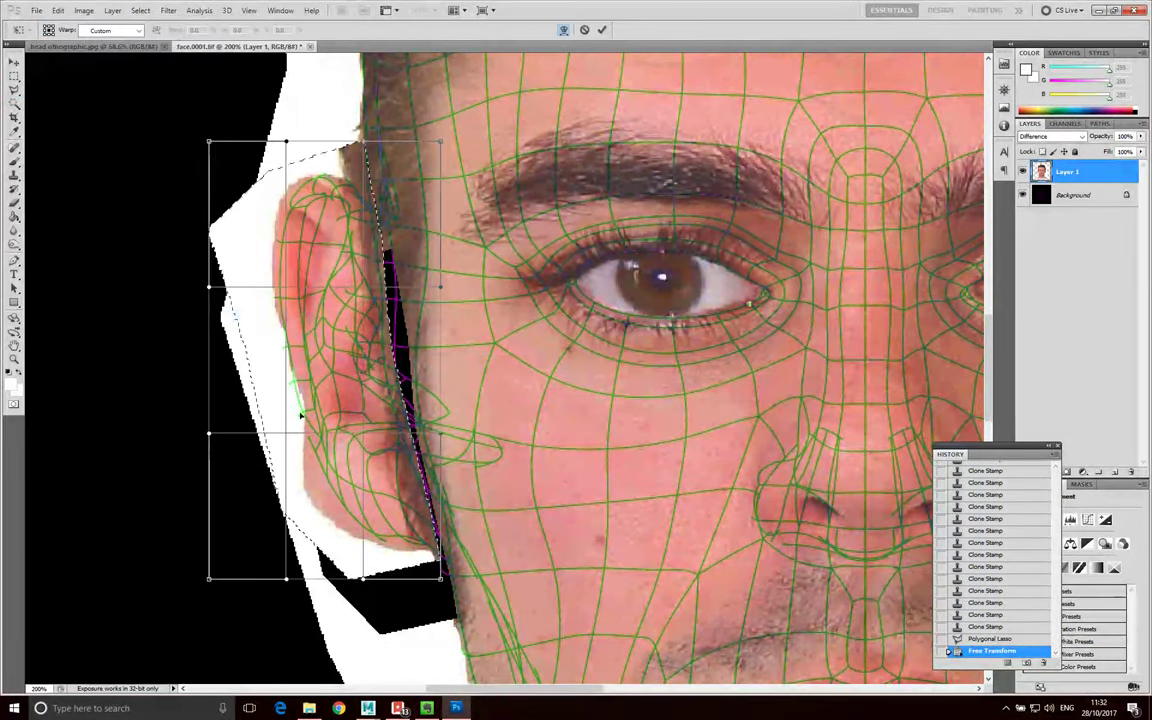
left_click_drag(301, 393, 281, 309)
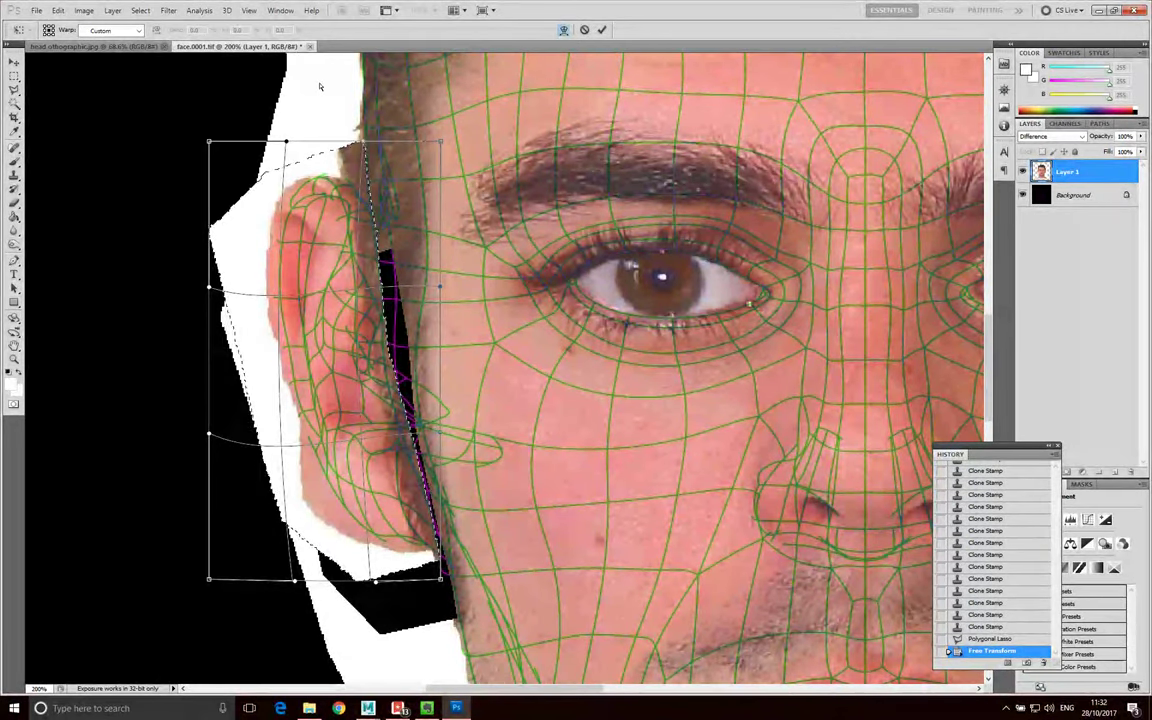
left_click_drag(326, 180, 354, 203)
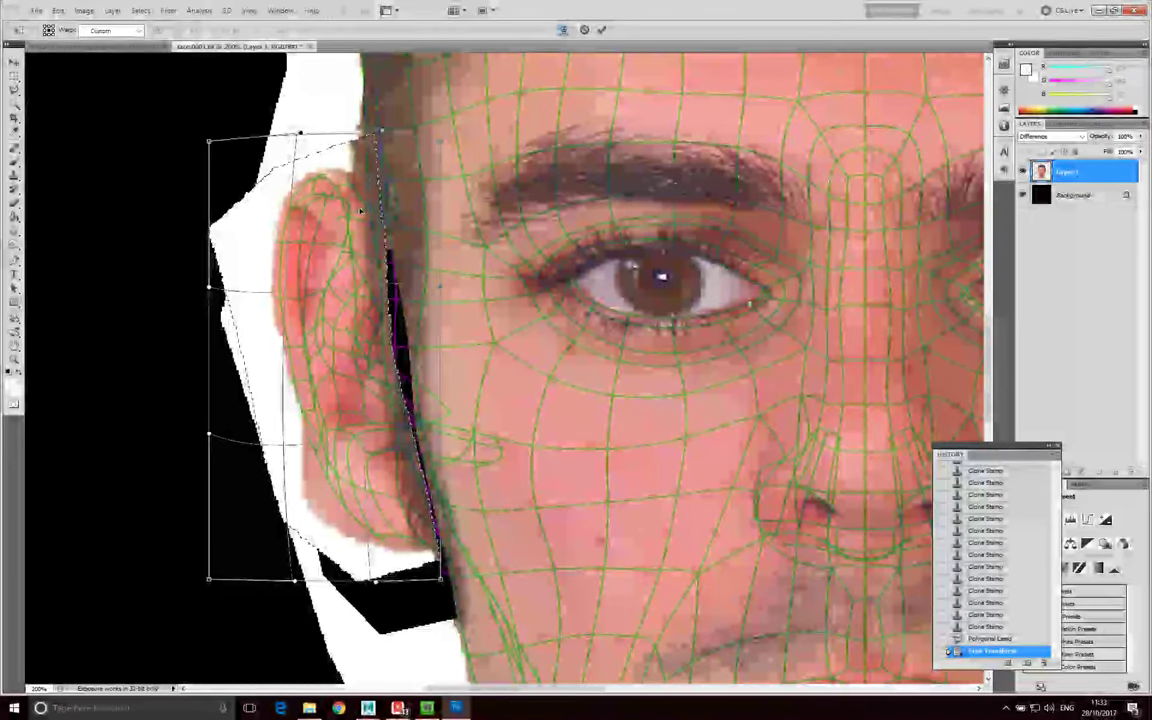
left_click_drag(298, 386, 277, 399)
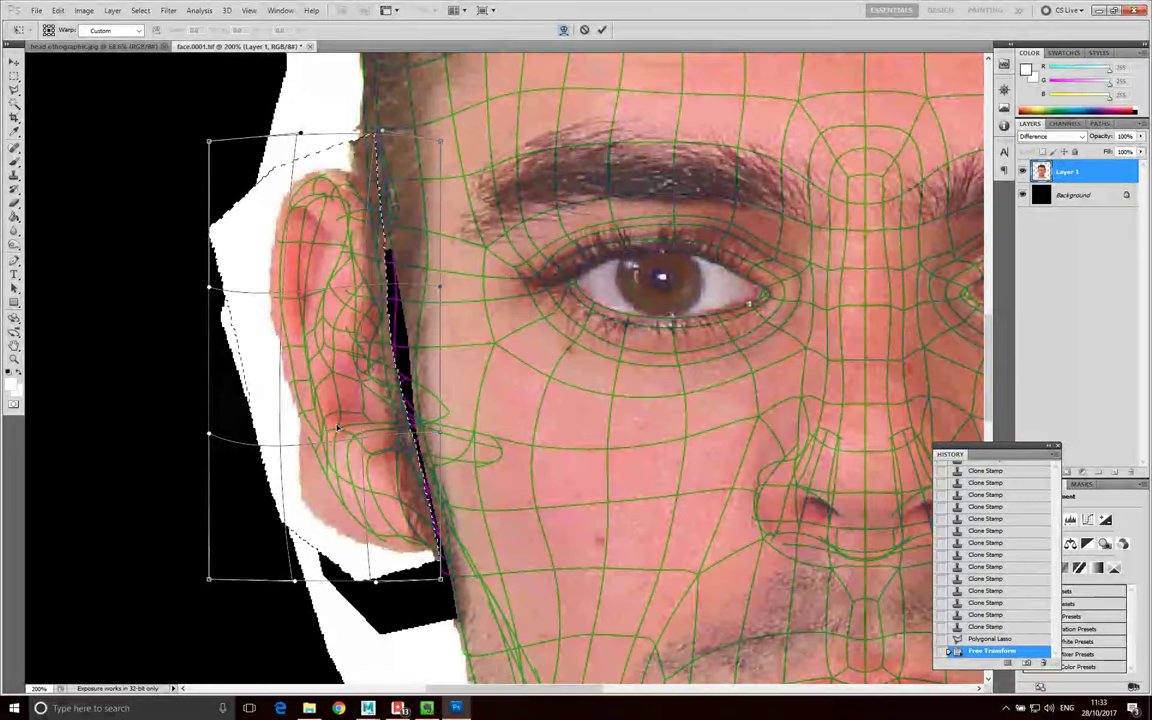
key("Return")
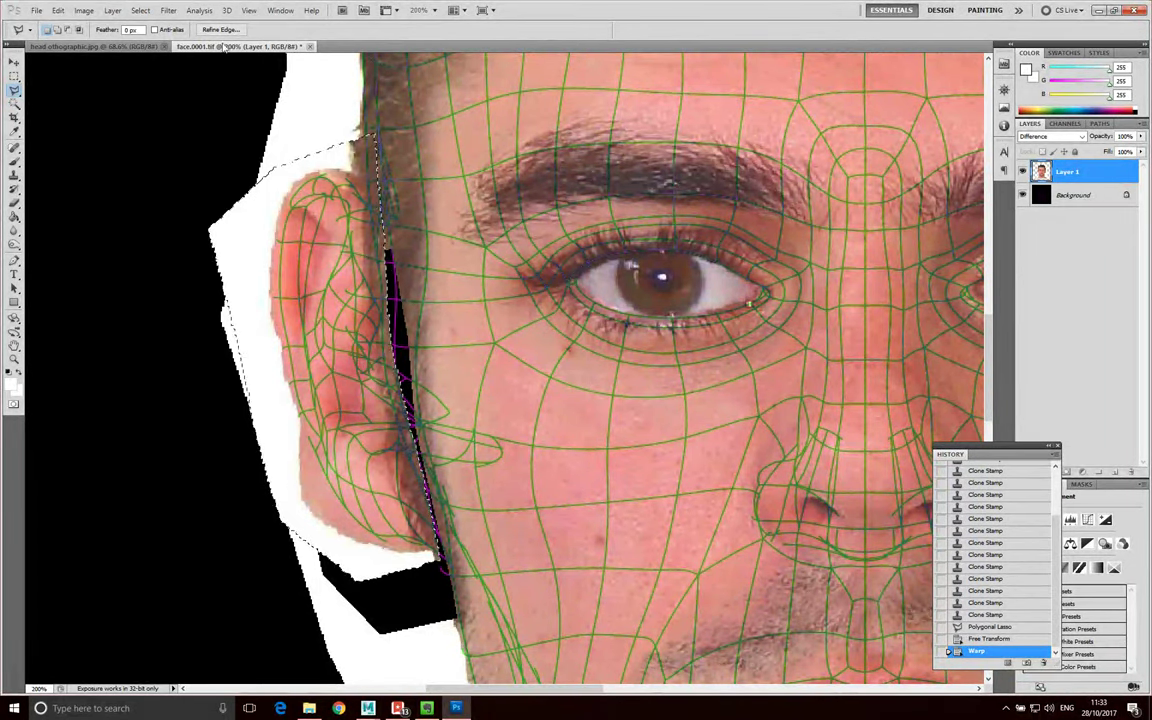
Choose the Clone Stamp, deselect the ear and hide the Background layer so only the photo shows
left_click(14, 175)
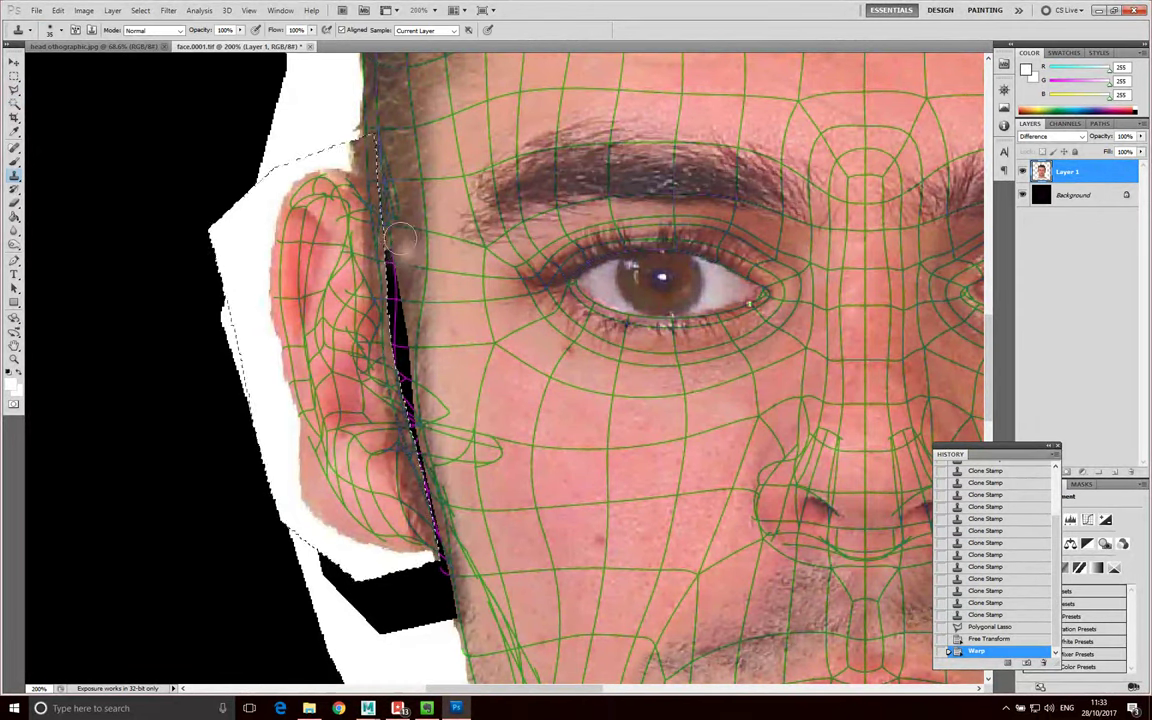
left_click(168, 13)
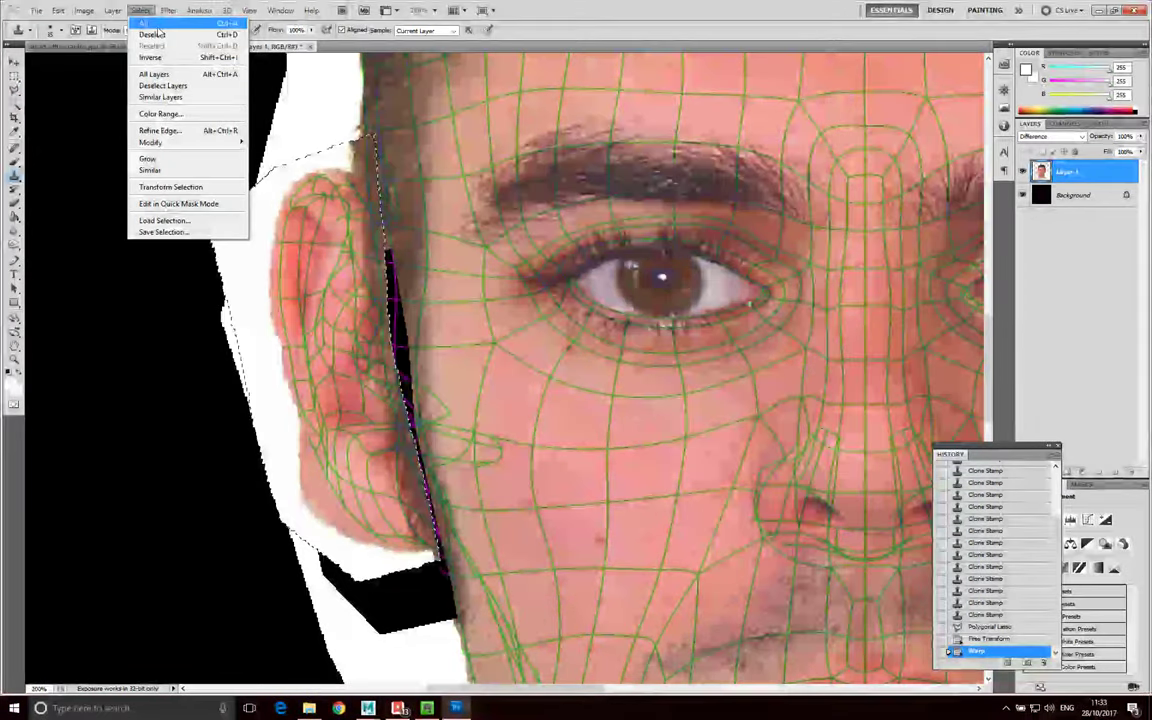
left_click(157, 35)
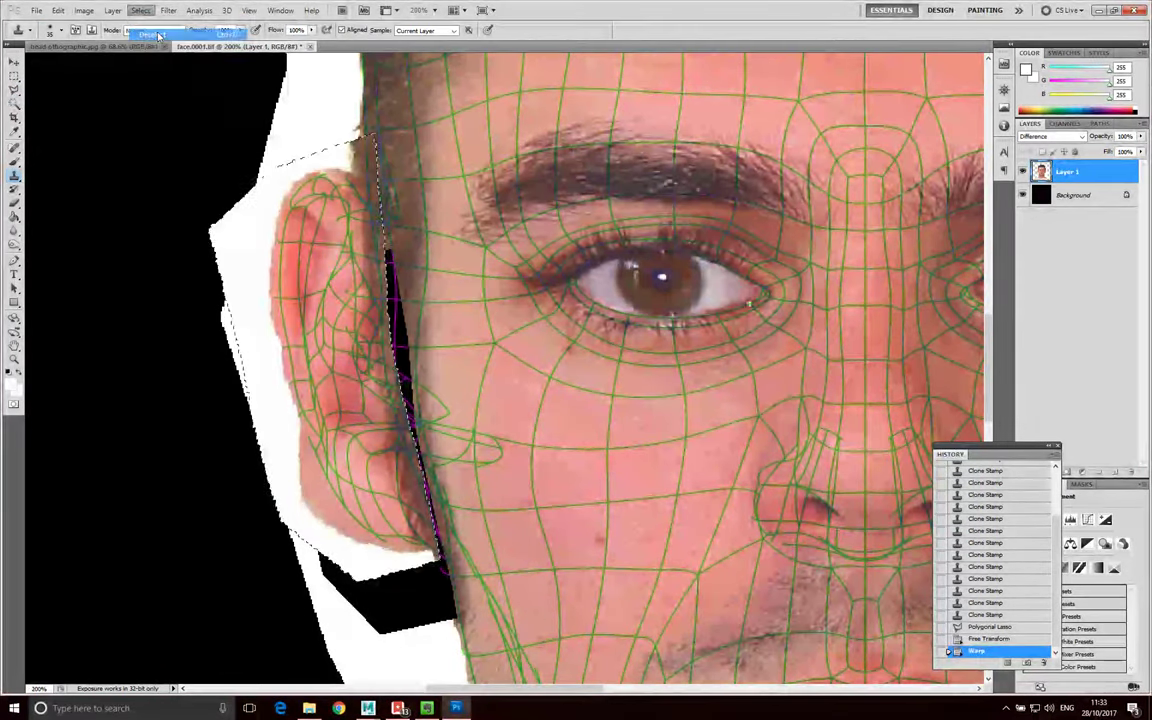
left_click(1023, 196)
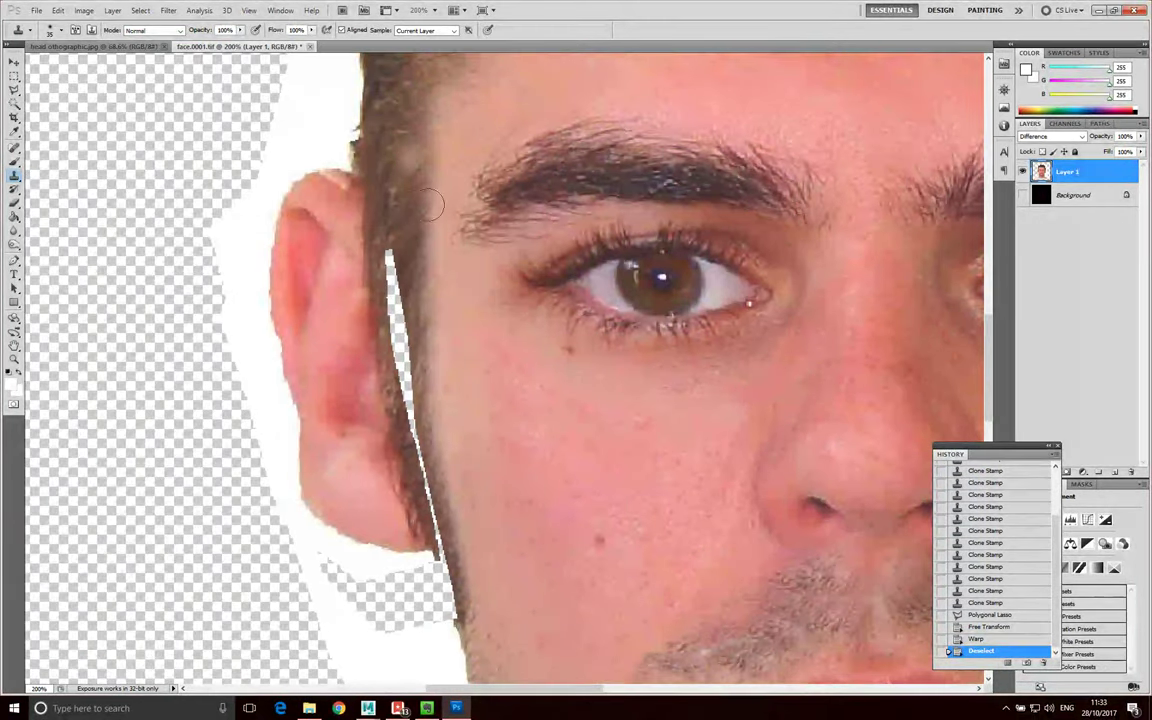
Clone Stamp moustache stubble over the sparse patch above the lip on the image's left half
scroll(596, 481, "down", 5)
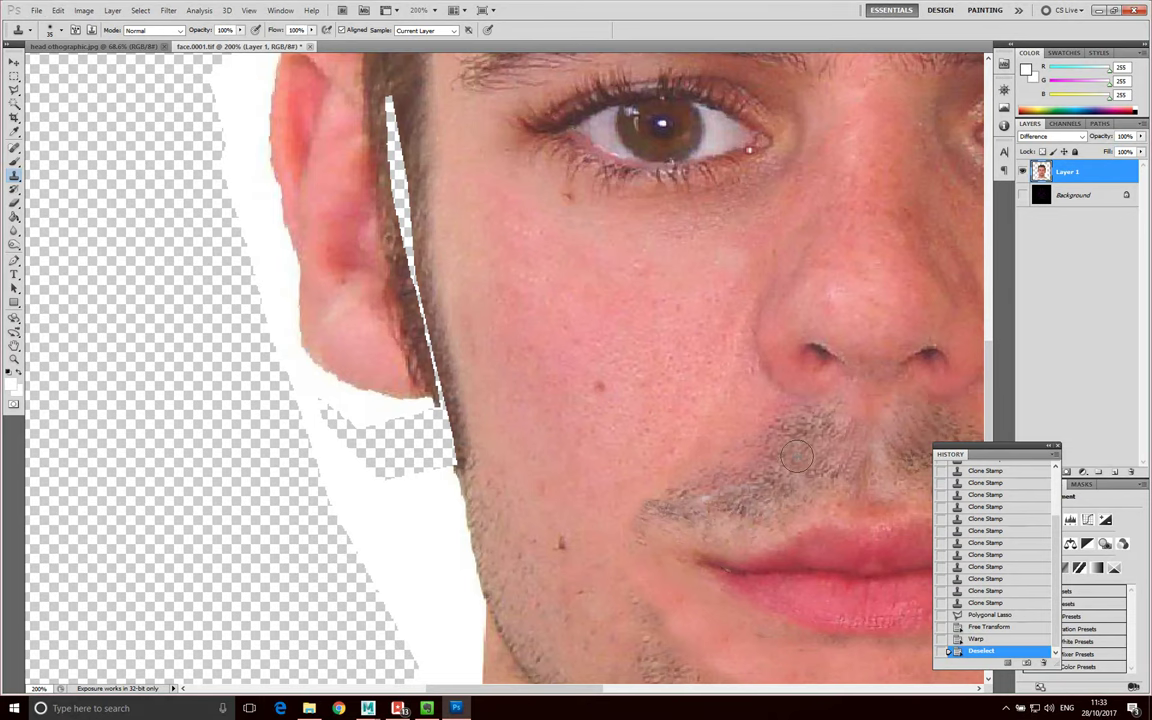
left_click(797, 456, "alt")
left_click_drag(706, 500, 745, 487)
scroll(540, 293, "up", 5)
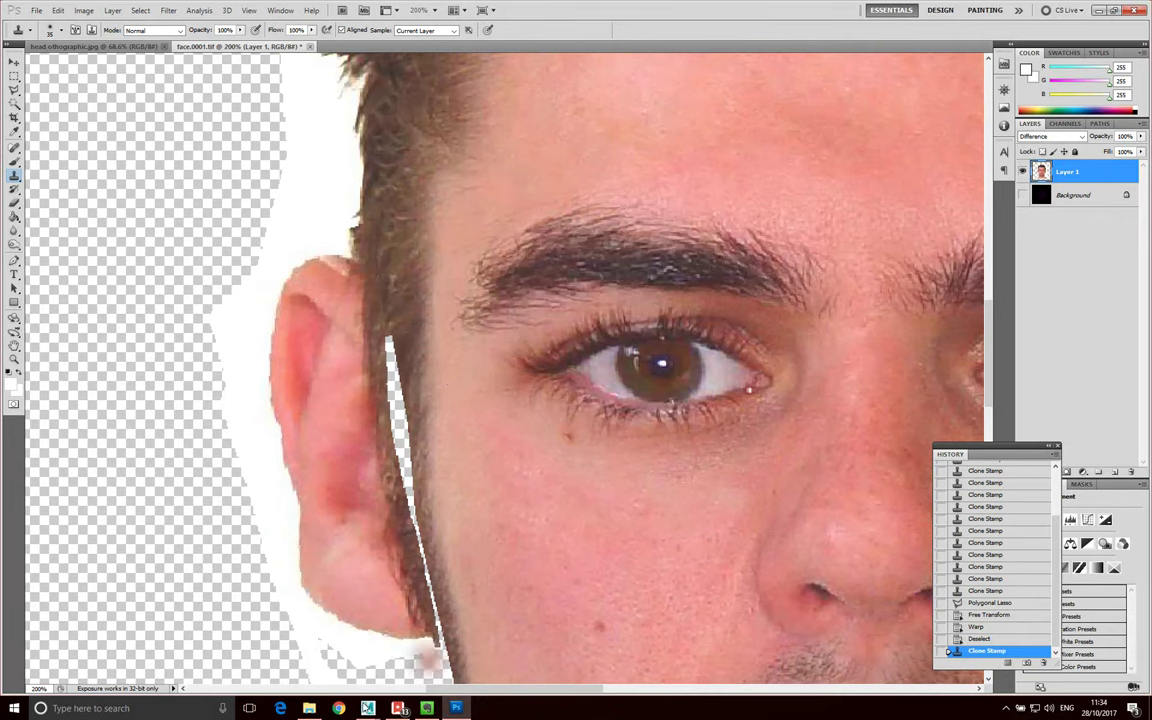
Switch to Maya and display the front-view head with Smooth Shade All, Smooth Wireframe and Wireframe on Shaded
mouse_move(368, 708)
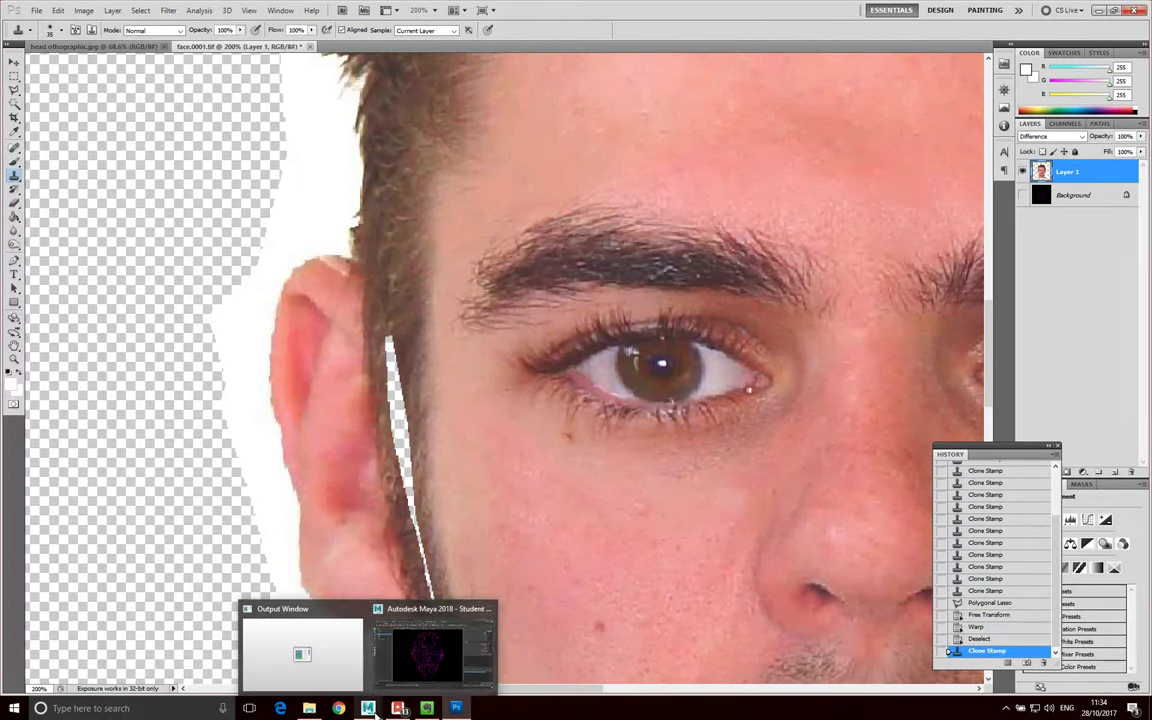
left_click(409, 668)
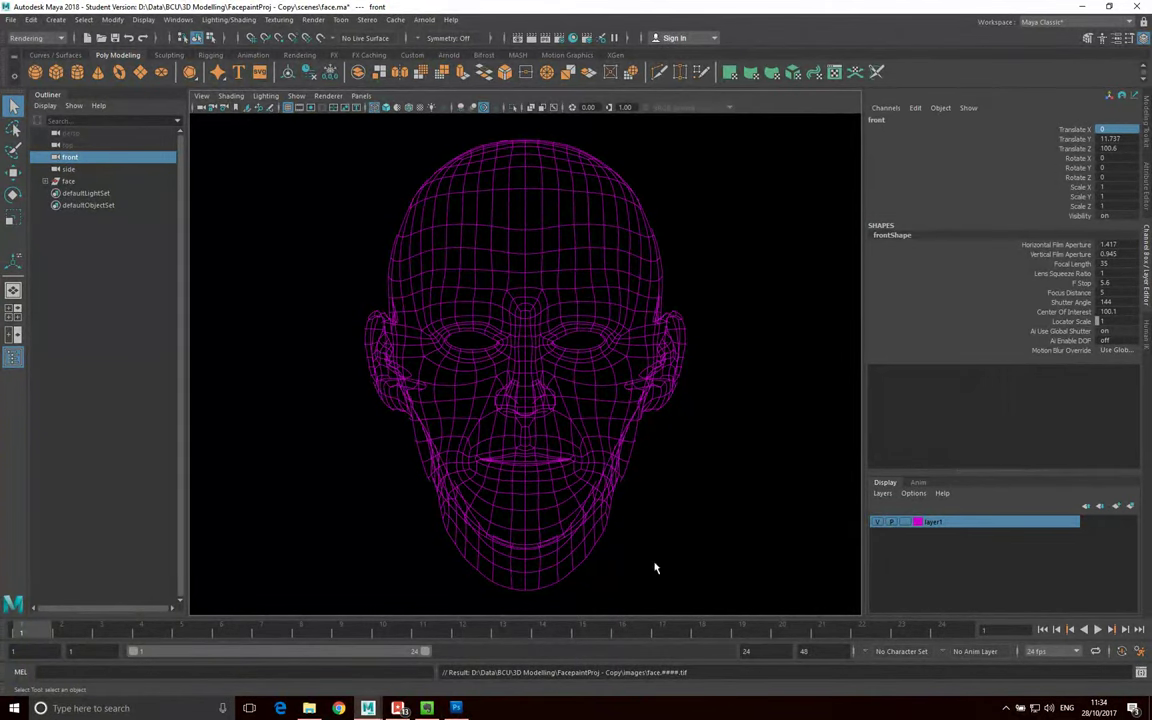
left_click(231, 96)
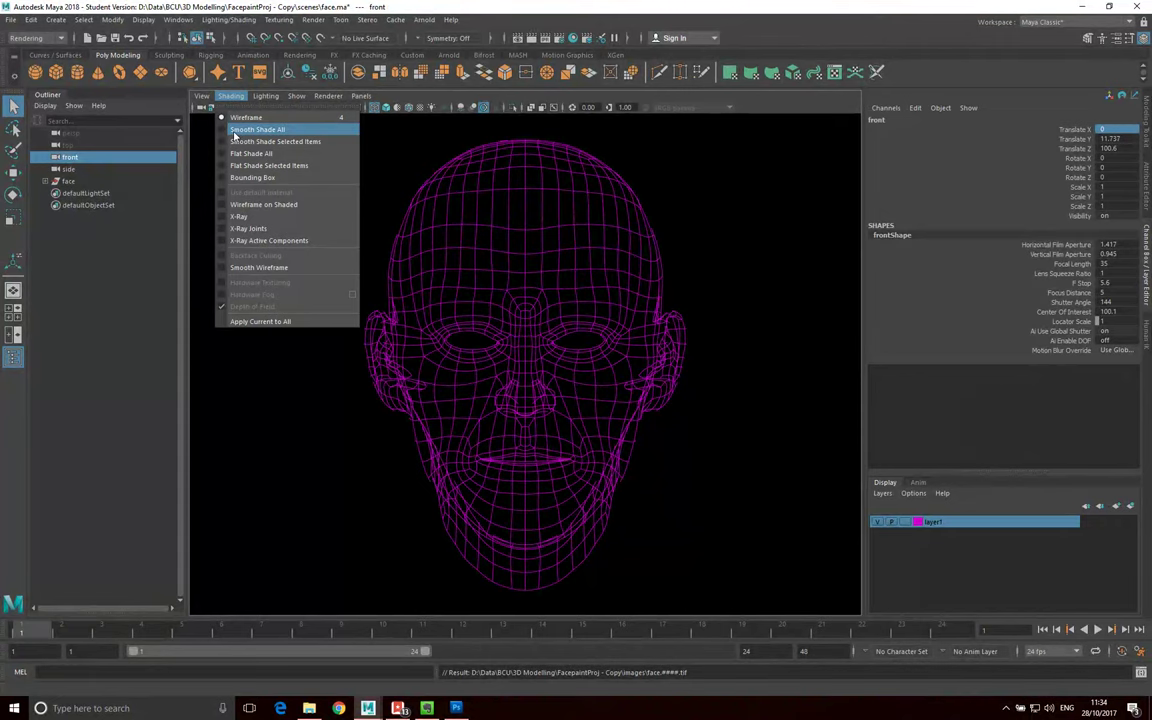
left_click(258, 130)
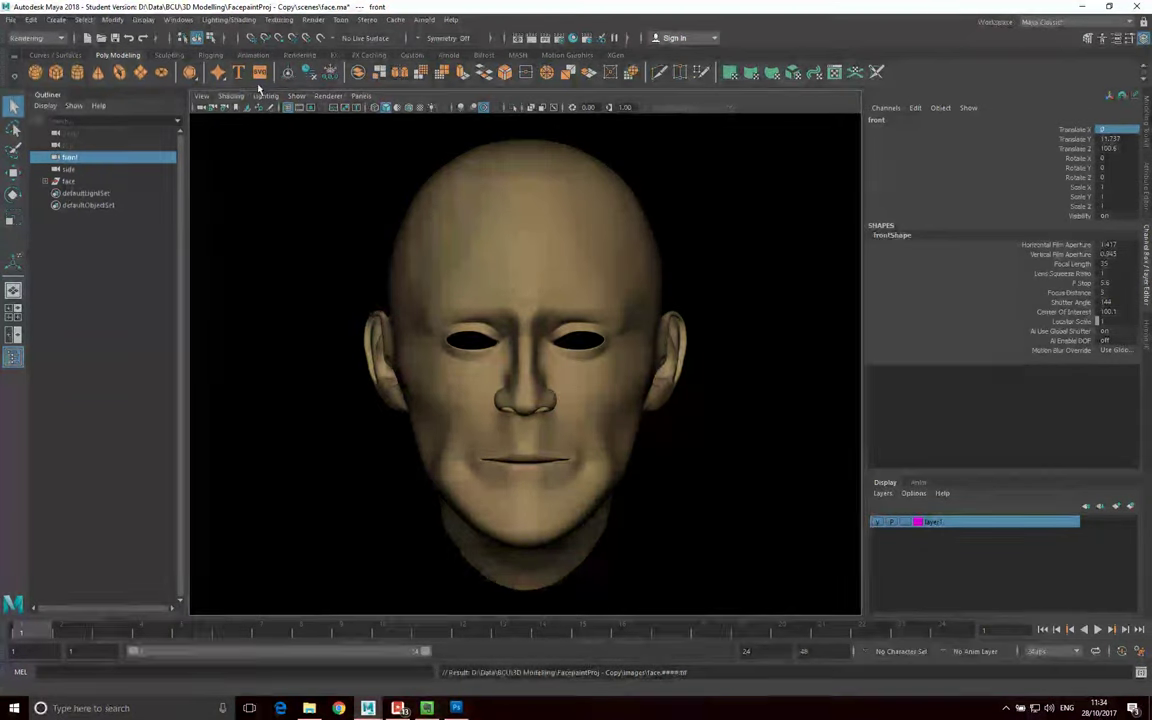
left_click(231, 96)
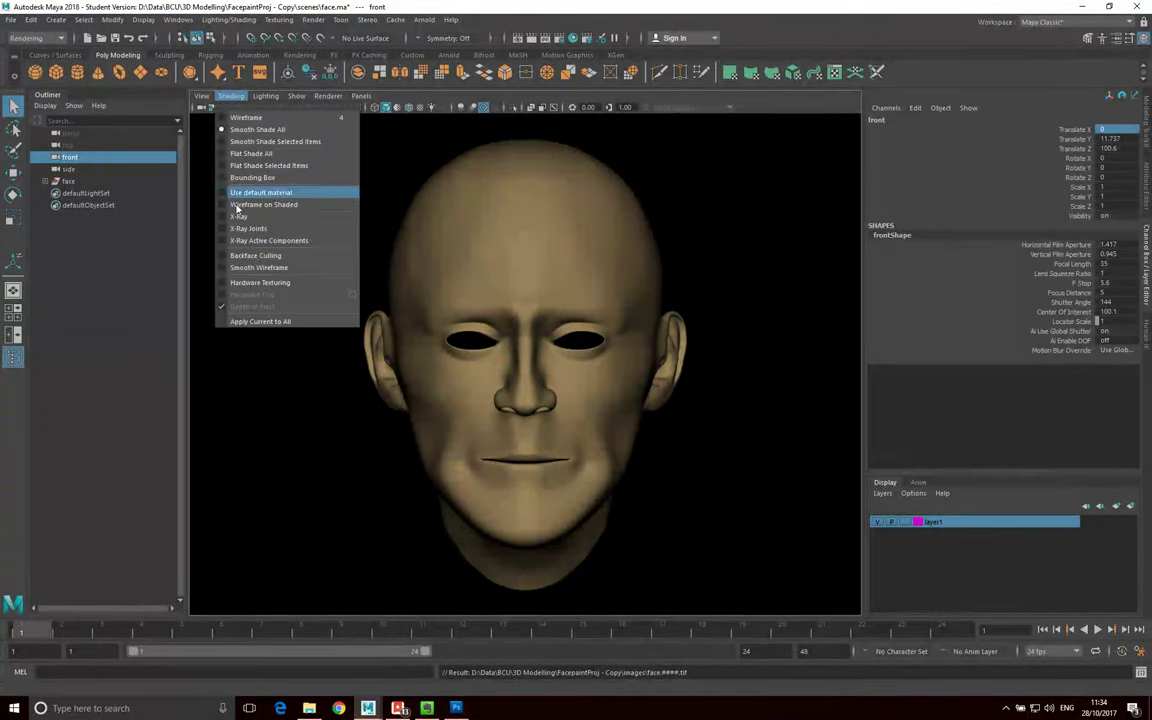
left_click(240, 268)
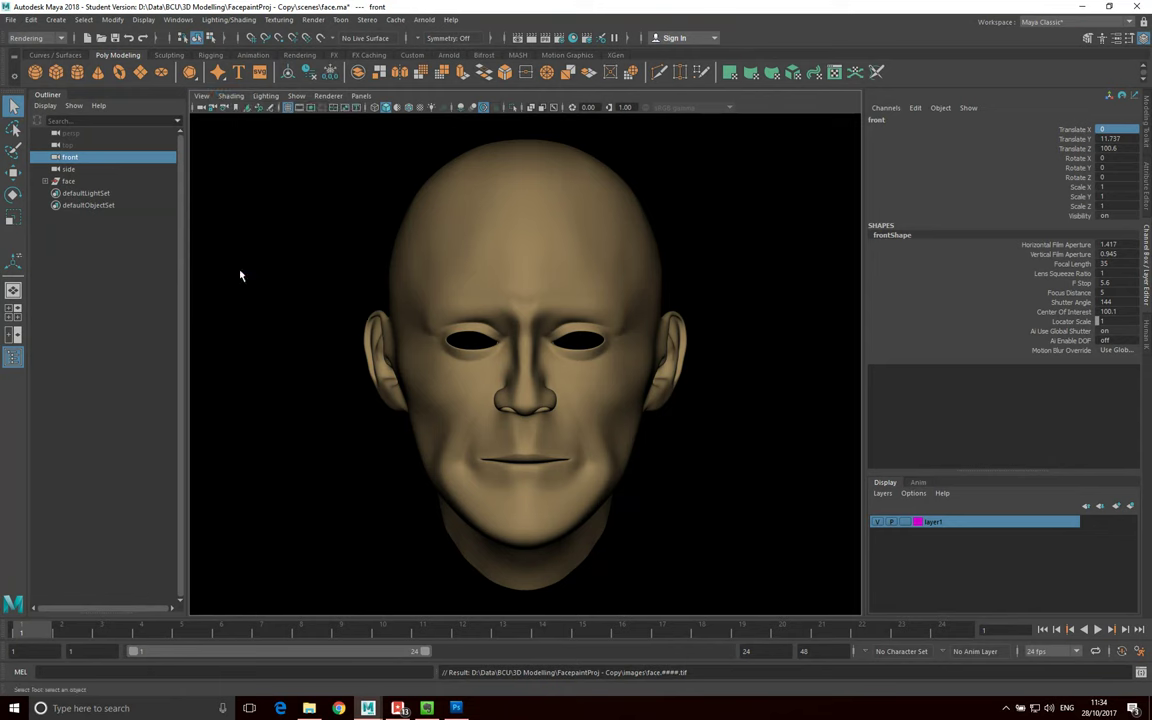
left_click(231, 96)
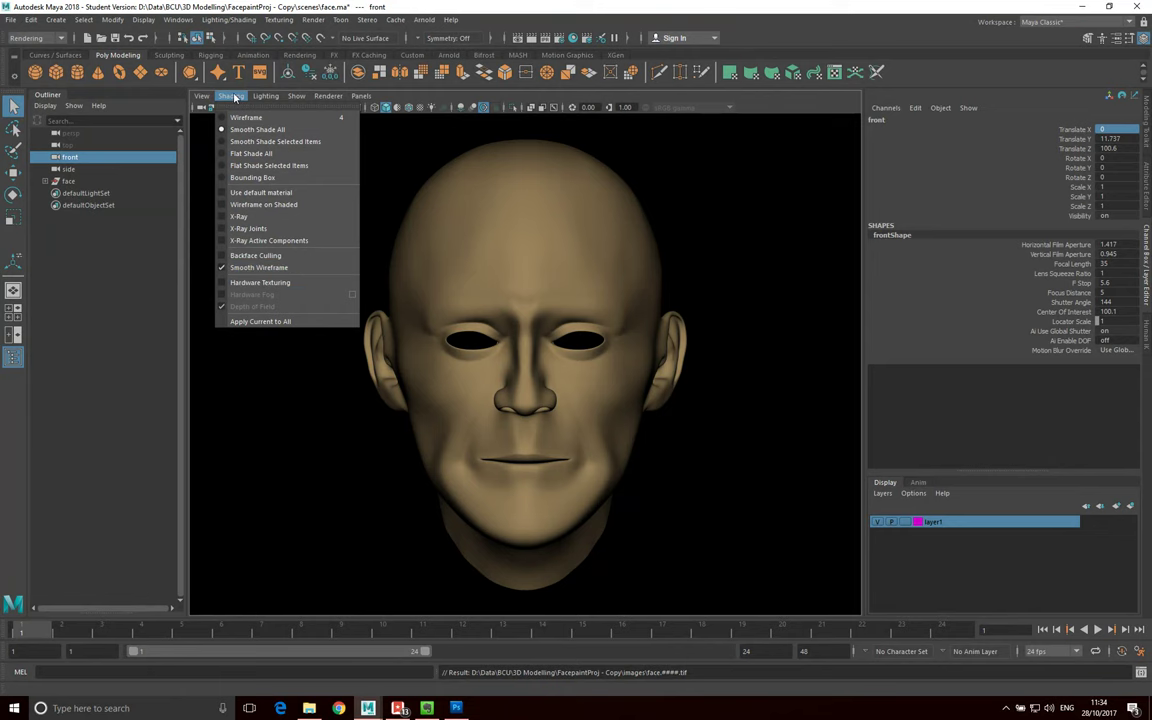
left_click(241, 205)
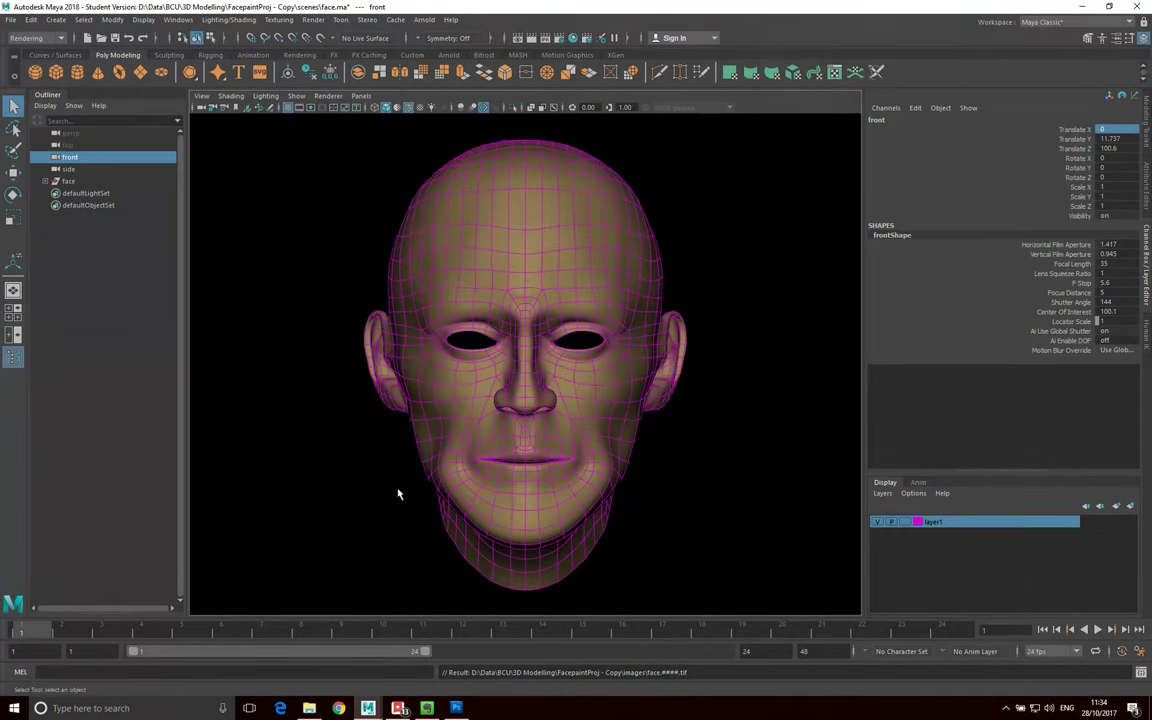
left_click(697, 487)
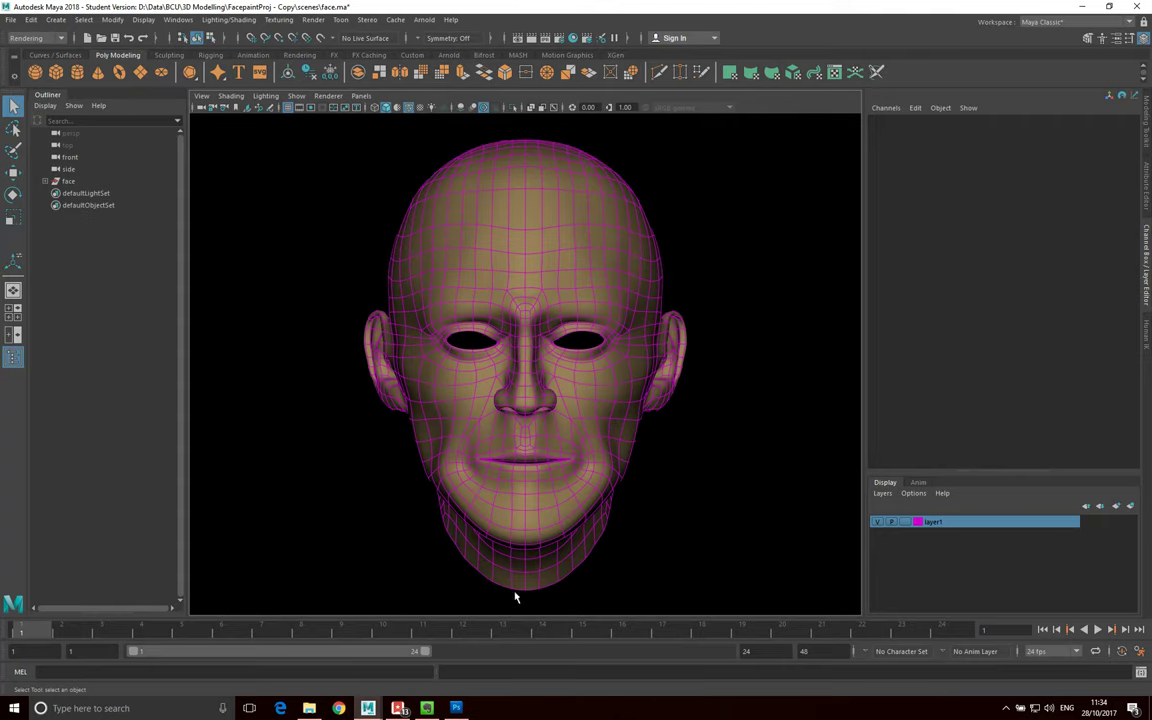
Back in Photoshop, Clone Stamp sideburn hair over the upper gap beside the ear, undoing the stroke that spills onto the cheek
left_click(455, 709)
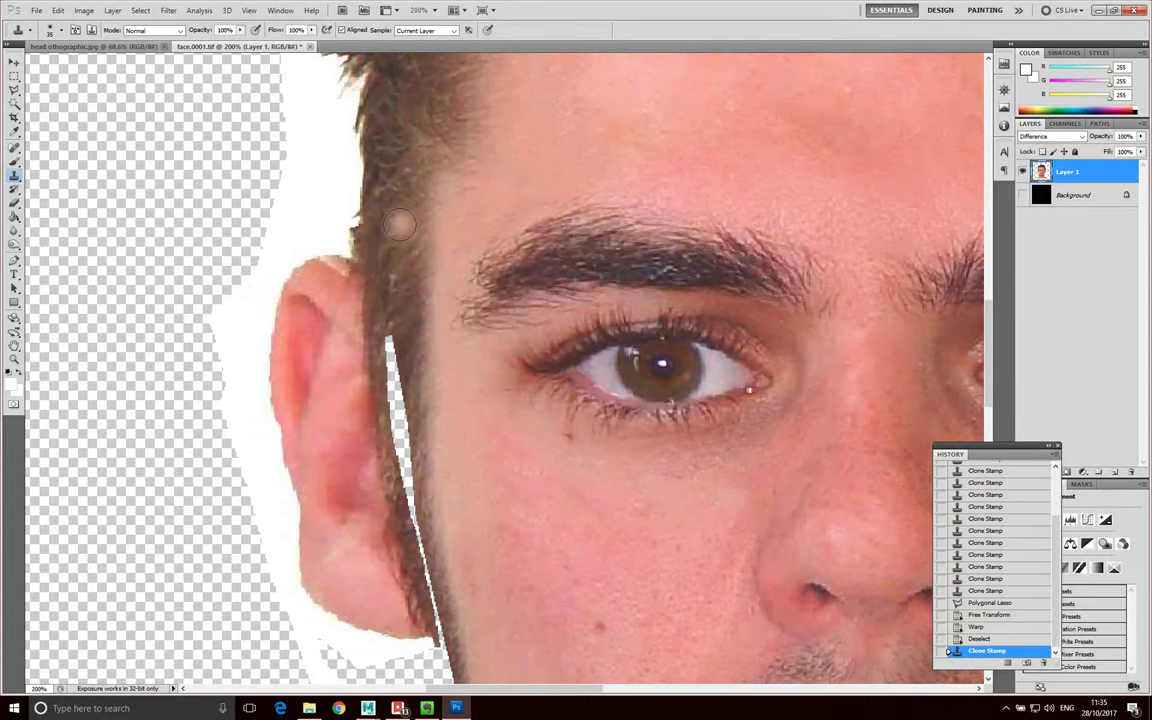
mouse_move(398, 223)
left_mouse_down()
mouse_move(392, 366)
mouse_move(388, 341)
mouse_move(395, 373)
mouse_move(405, 344)
mouse_move(399, 430)
mouse_move(387, 402)
left_mouse_up()
left_click(405, 343, "alt")
mouse_move(393, 273)
left_mouse_down()
mouse_move(413, 541)
mouse_move(404, 461)
left_mouse_up()
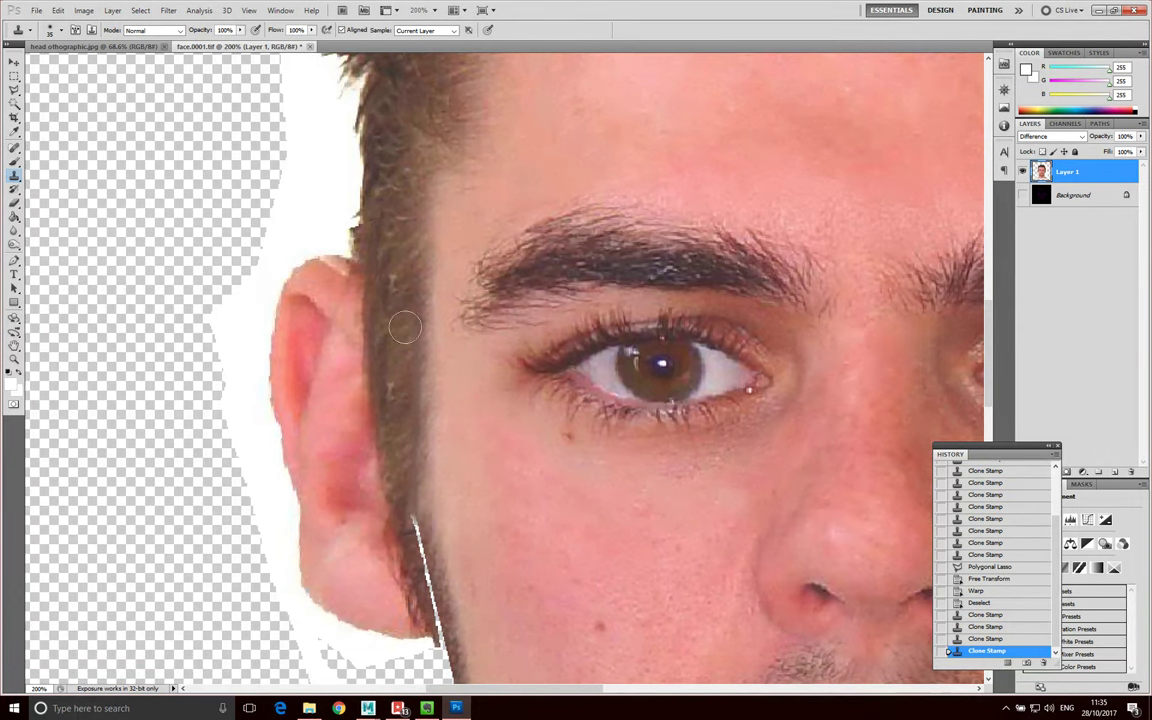
left_click_drag(413, 512, 432, 622)
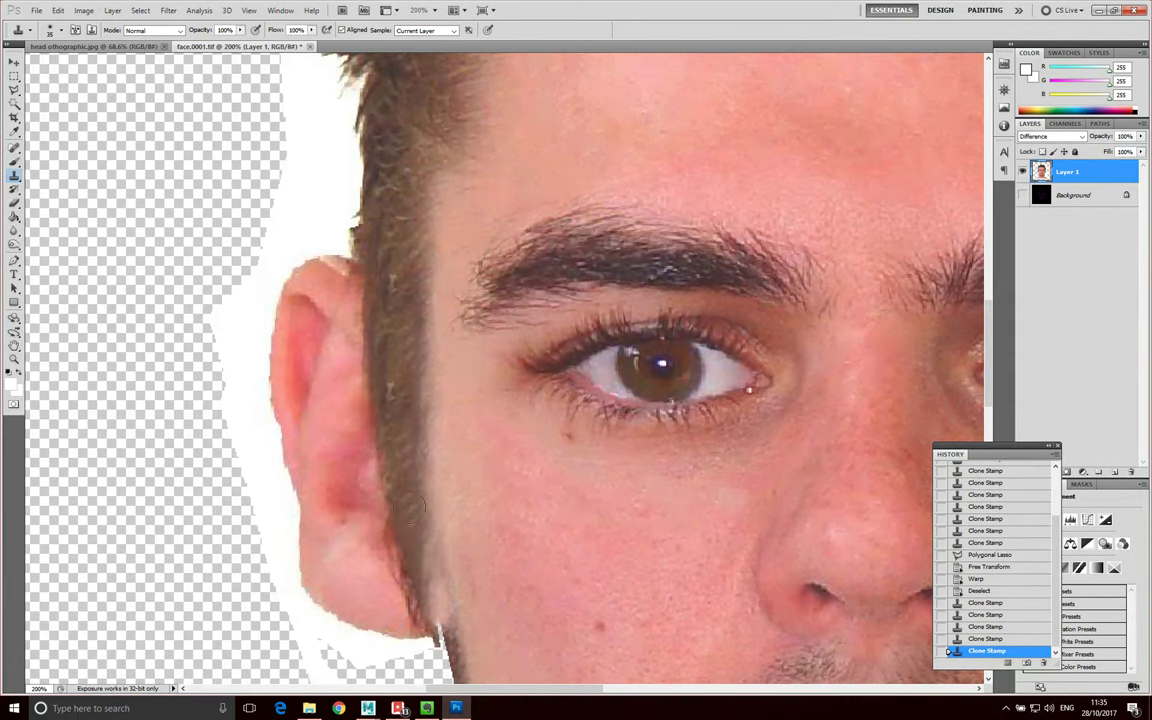
key("ctrl+z")
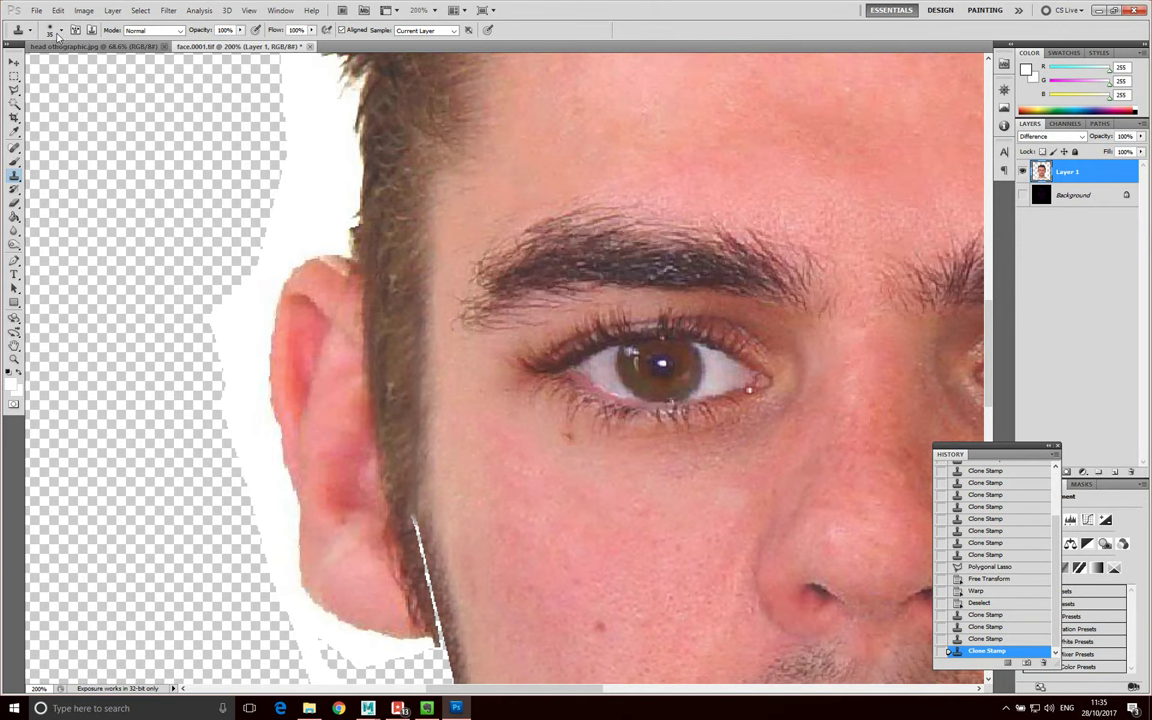
Set the Clone Stamp brush size to 22 px and clone sideburn hair over the narrow lower gap beside the earlobe
left_click(61, 31)
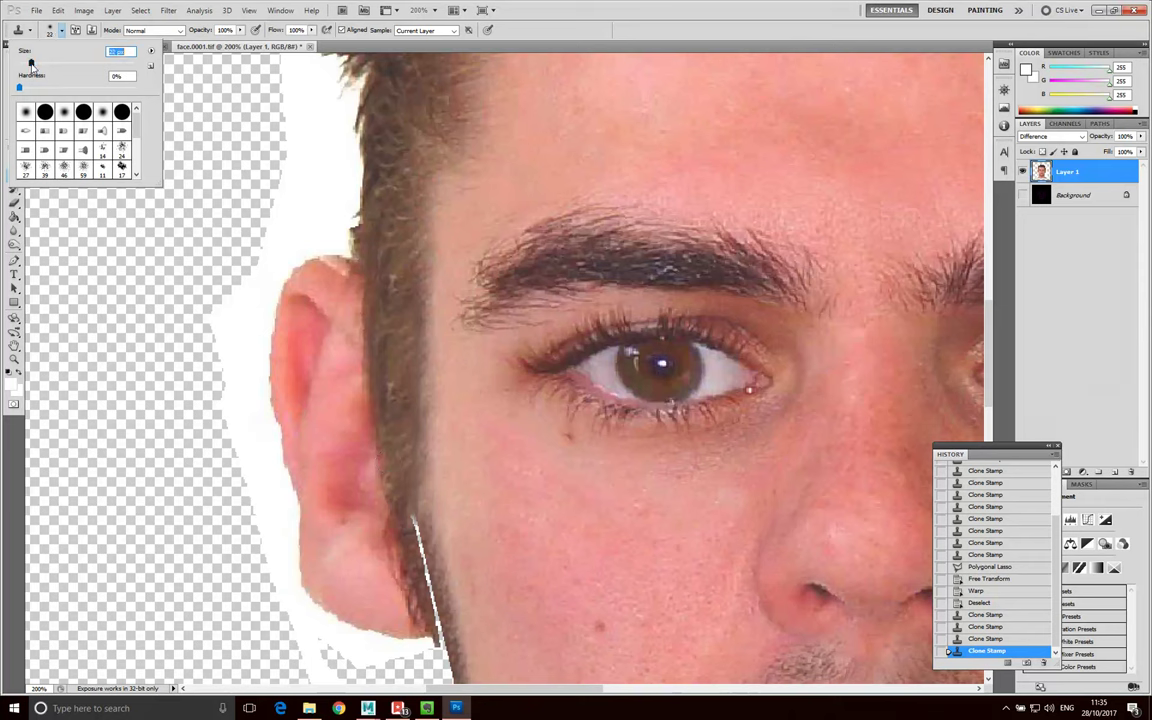
key("Return")
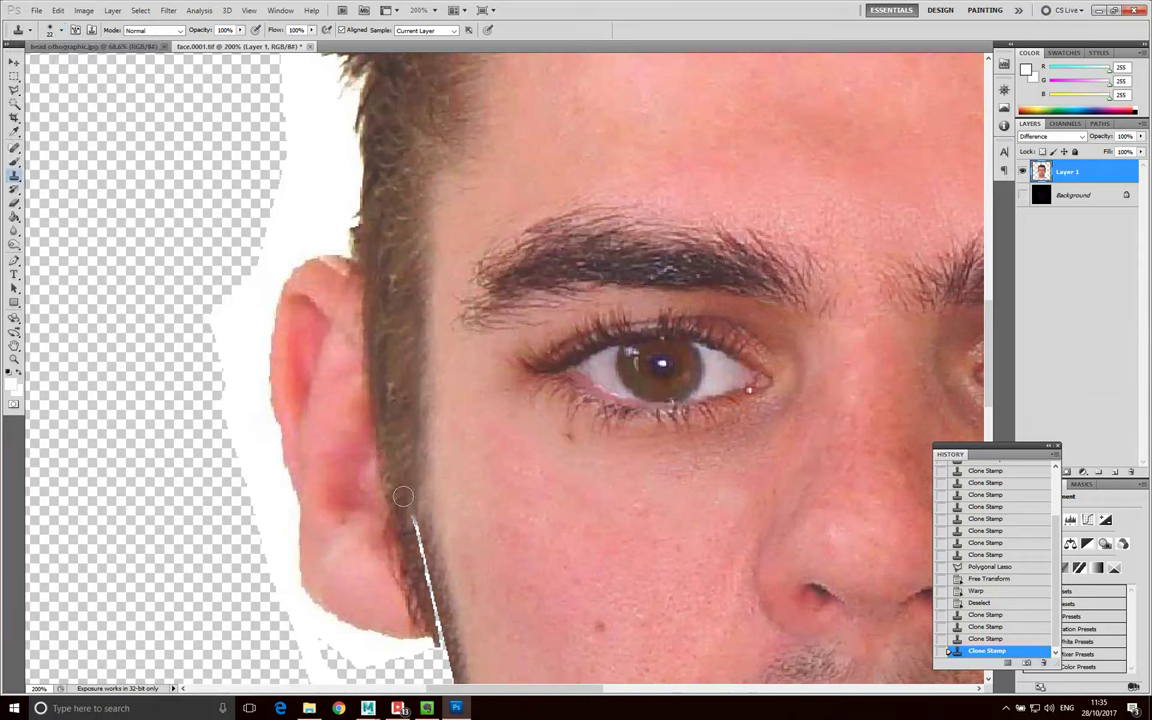
mouse_move(421, 548)
left_mouse_down()
mouse_move(425, 578)
mouse_move(411, 523)
mouse_move(440, 616)
left_mouse_up()
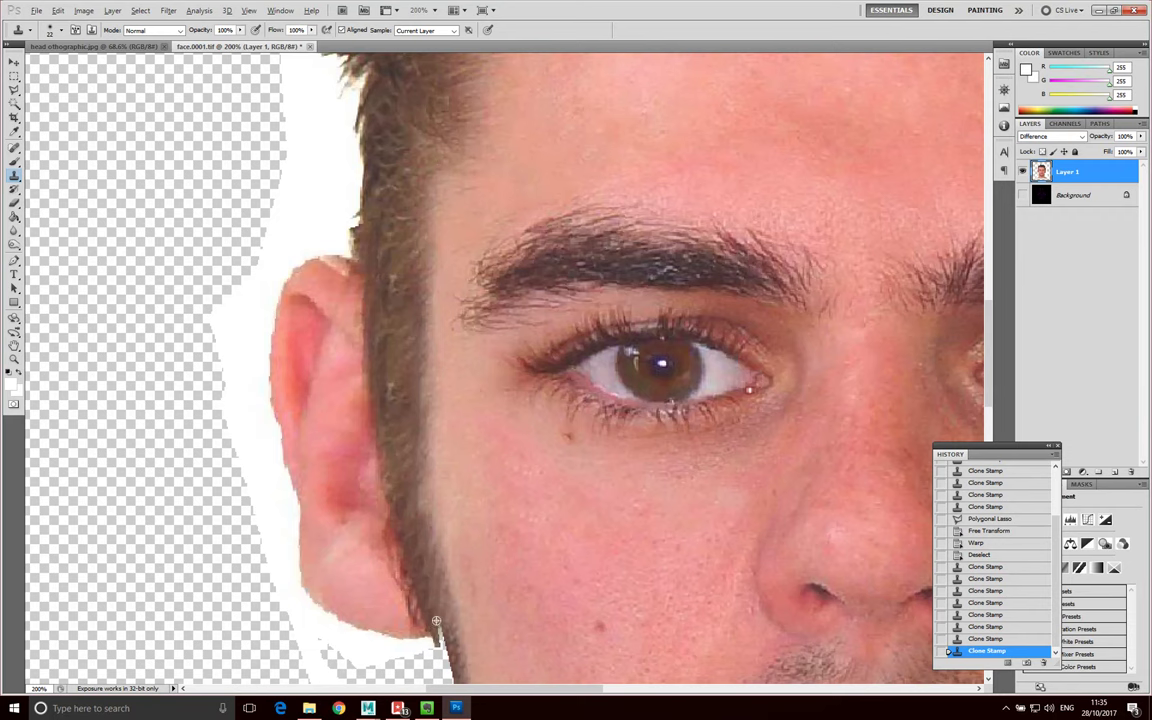
left_click(432, 606, "alt")
mouse_move(438, 623)
left_mouse_down()
mouse_move(441, 634)
mouse_move(439, 625)
left_mouse_up()
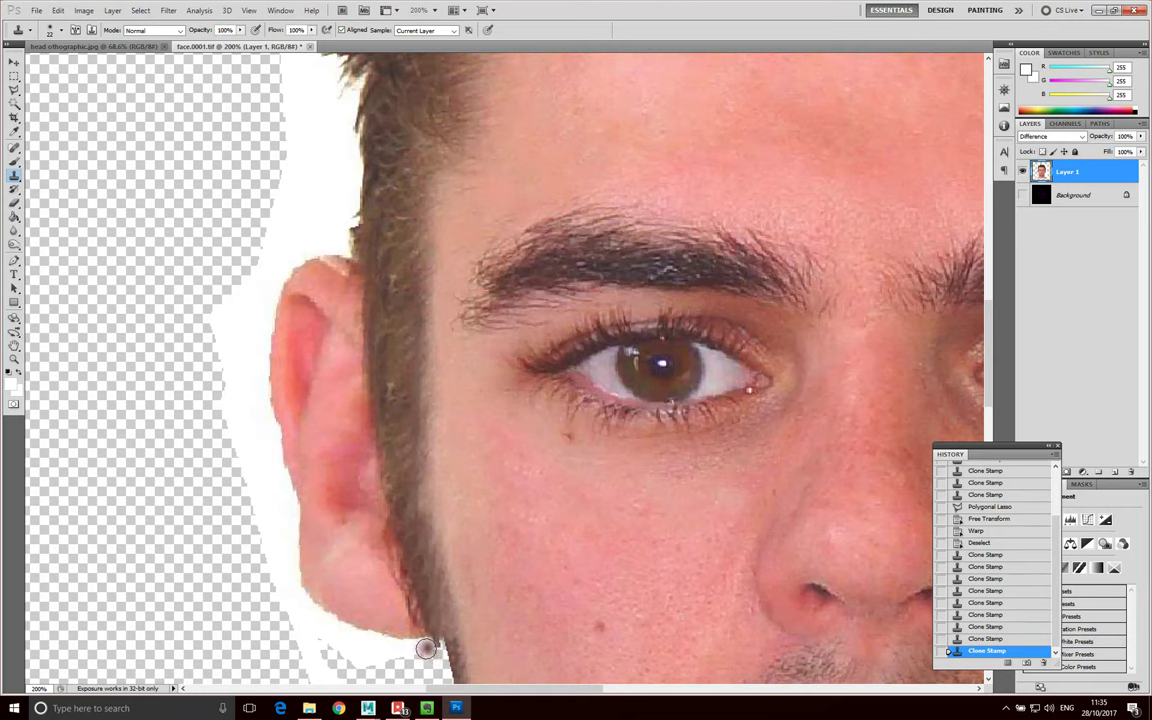
Compare the ear and sideburn with the Background wireframe shown and hidden, and clone over the last bit below the earlobe
left_click(1023, 196)
left_click(1023, 196)
left_click(1023, 196)
left_click(1023, 196)
left_click_drag(446, 635, 444, 640)
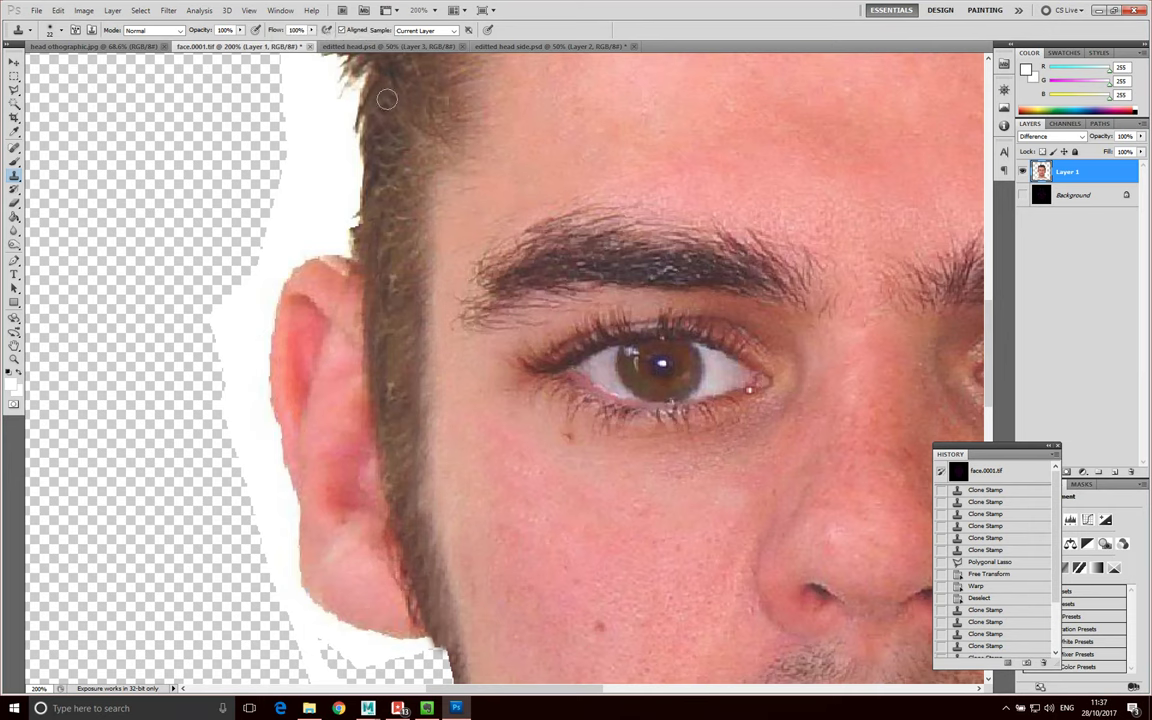
In editted head.psd, show Layer 0 and compare the shaded wireframe head with Group 1 hidden and shown
left_click(348, 46)
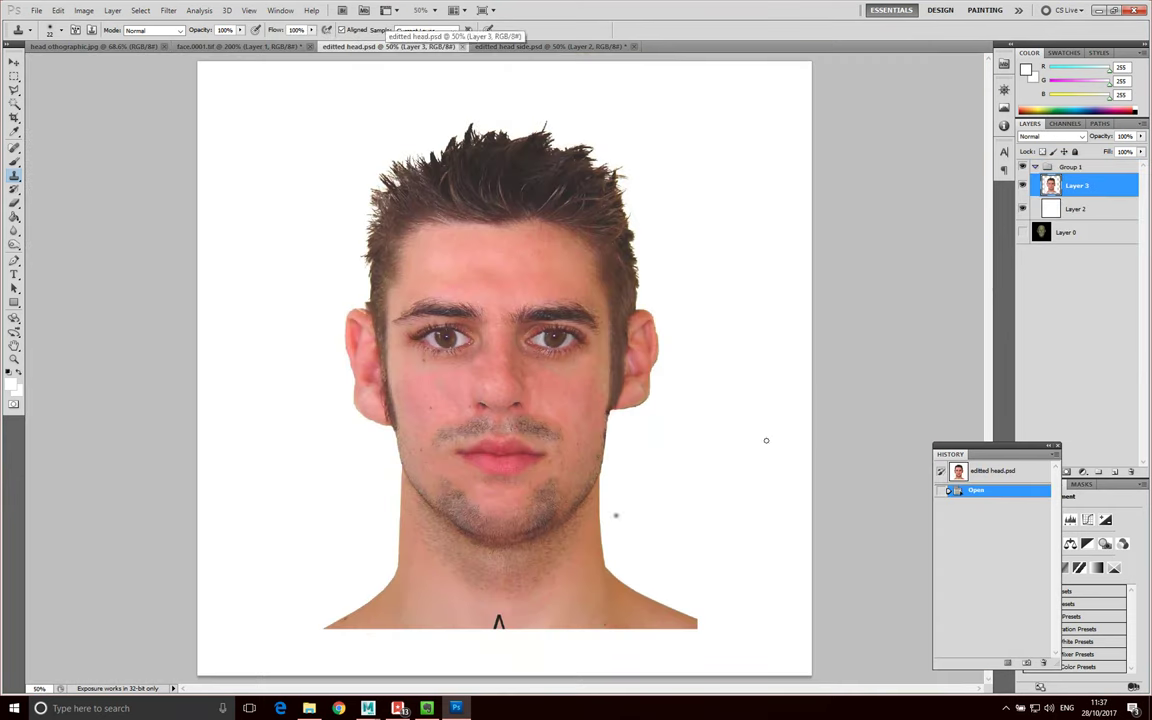
left_click(1022, 233)
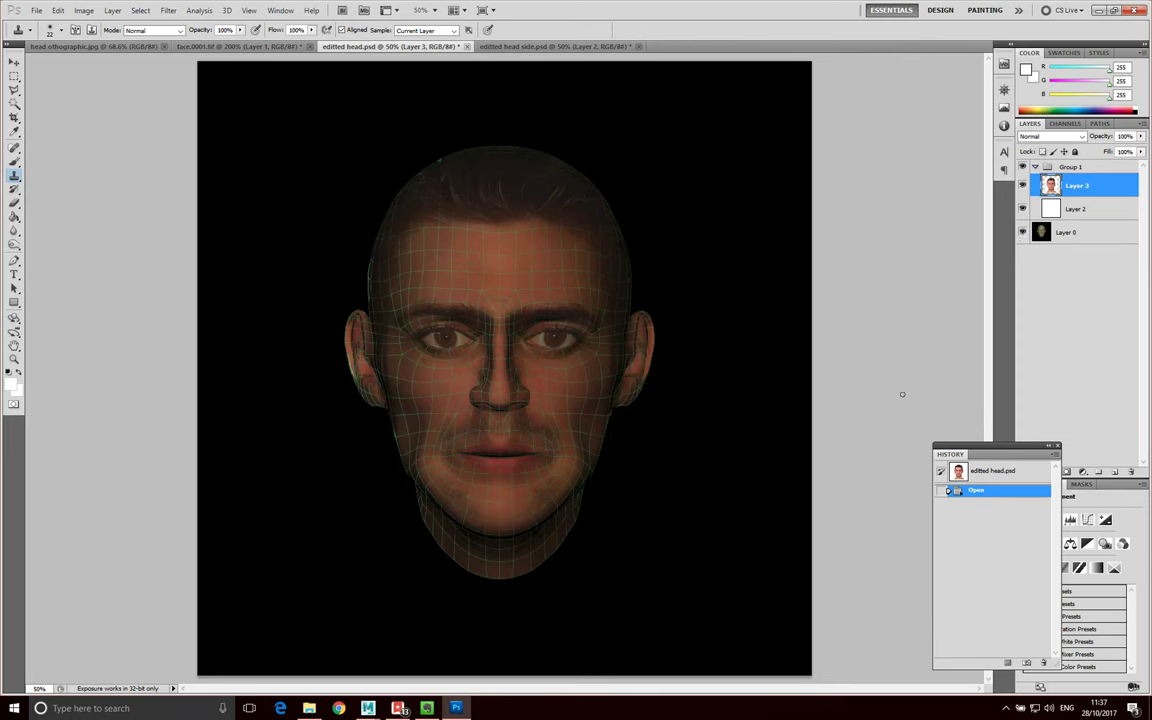
left_click(1022, 186)
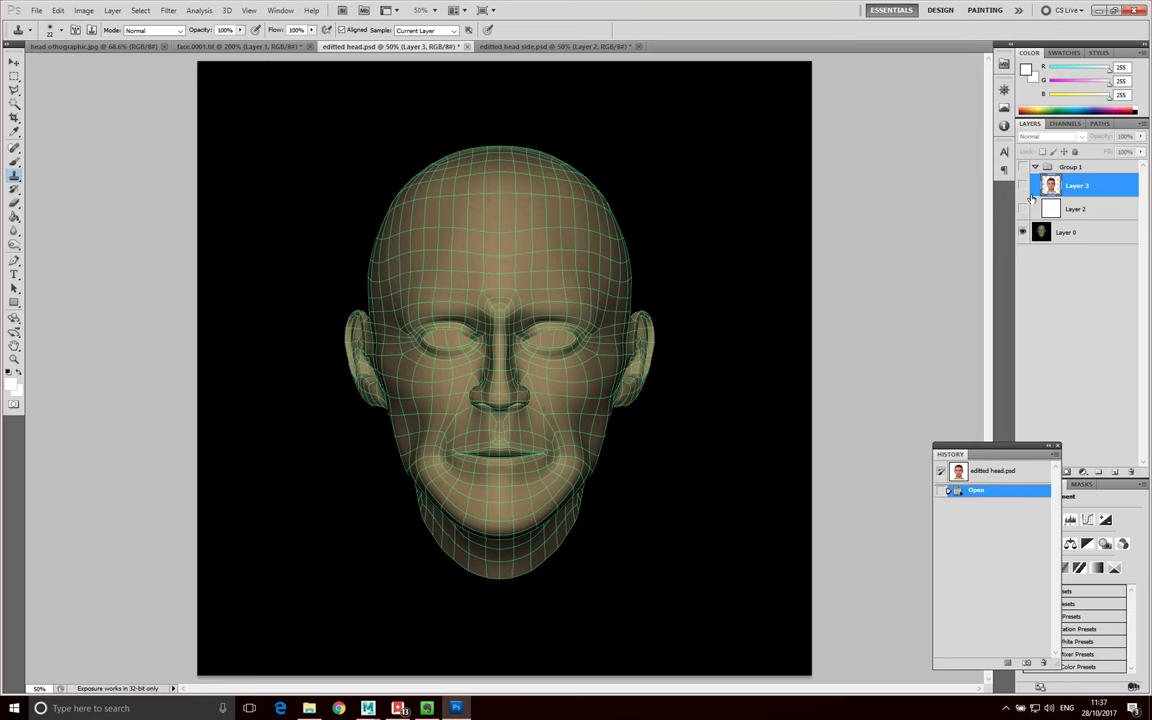
left_click(1021, 186)
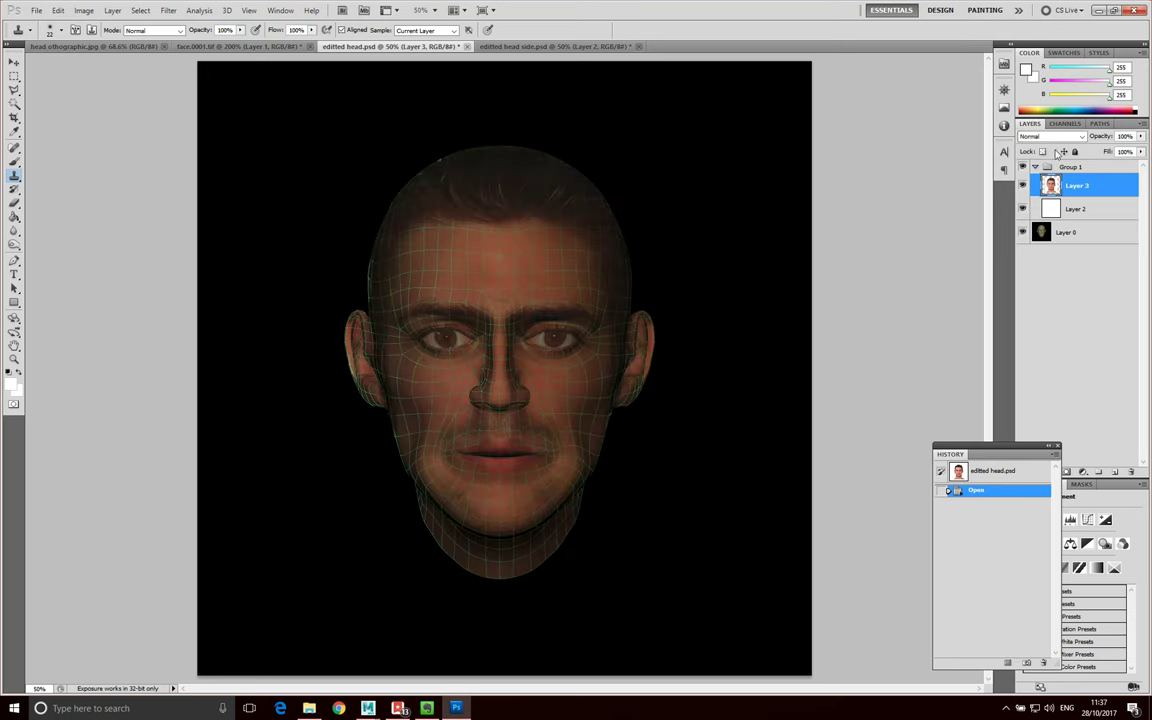